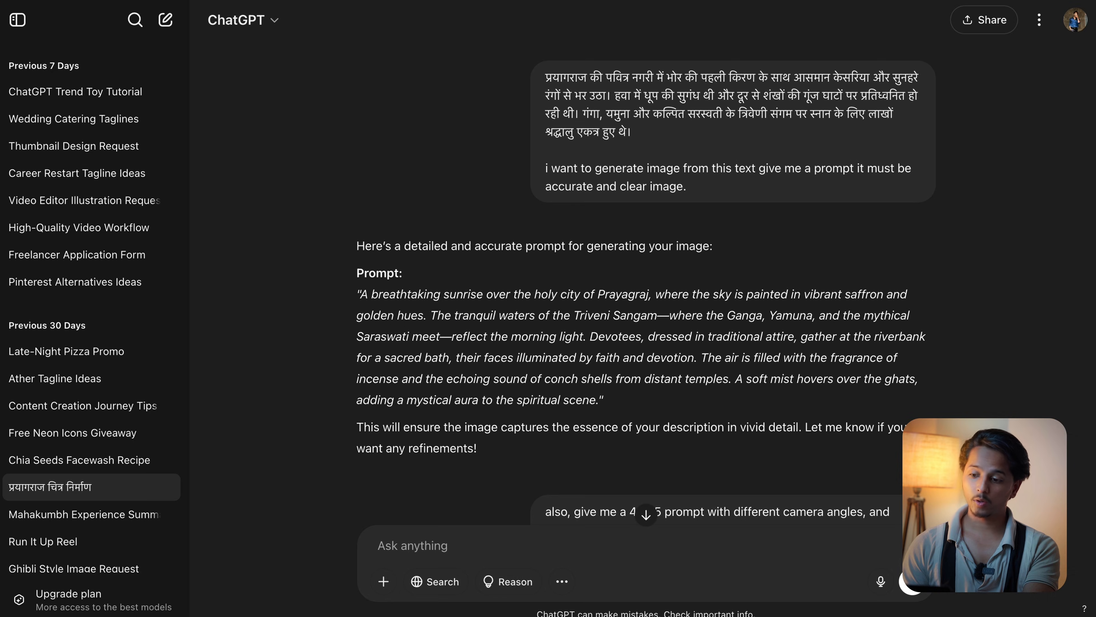
Step: Copy the Hindi paragraph about Prayagraj from the ChatGPT conversation and paste it into ElevenLabs Text to Speech
drag(544, 77, 655, 147)
key(super+c)
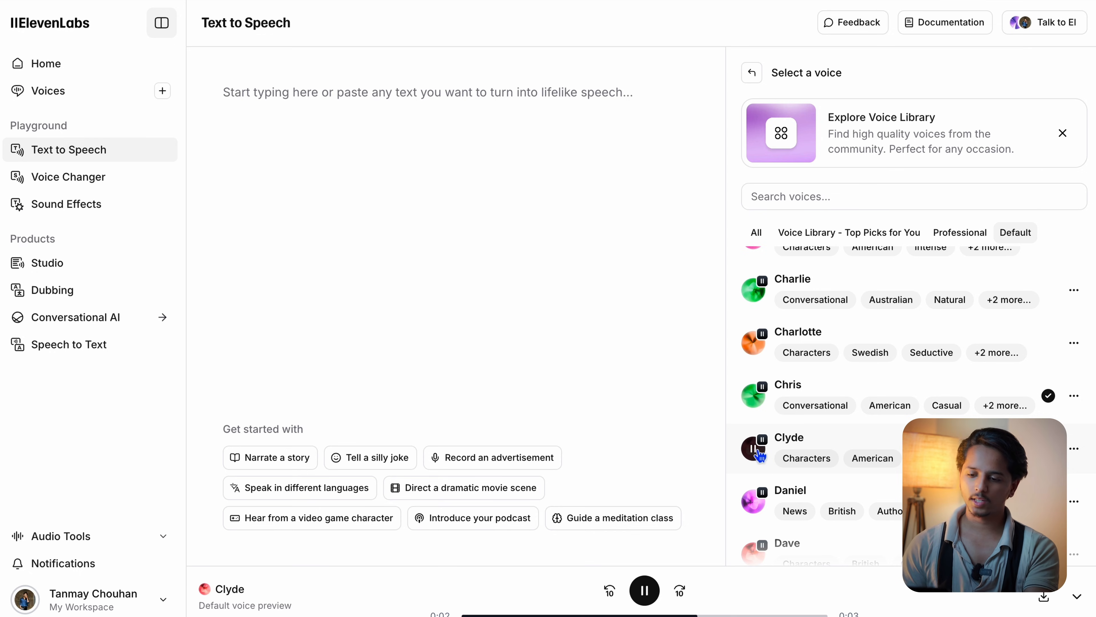
click(535, 156)
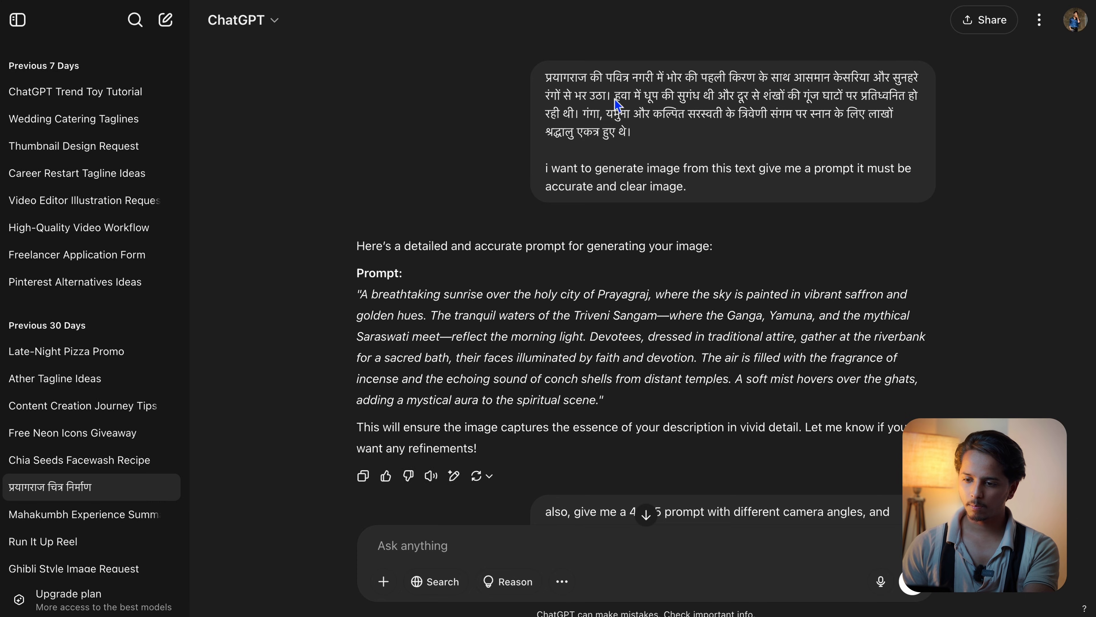
drag(543, 76, 654, 143)
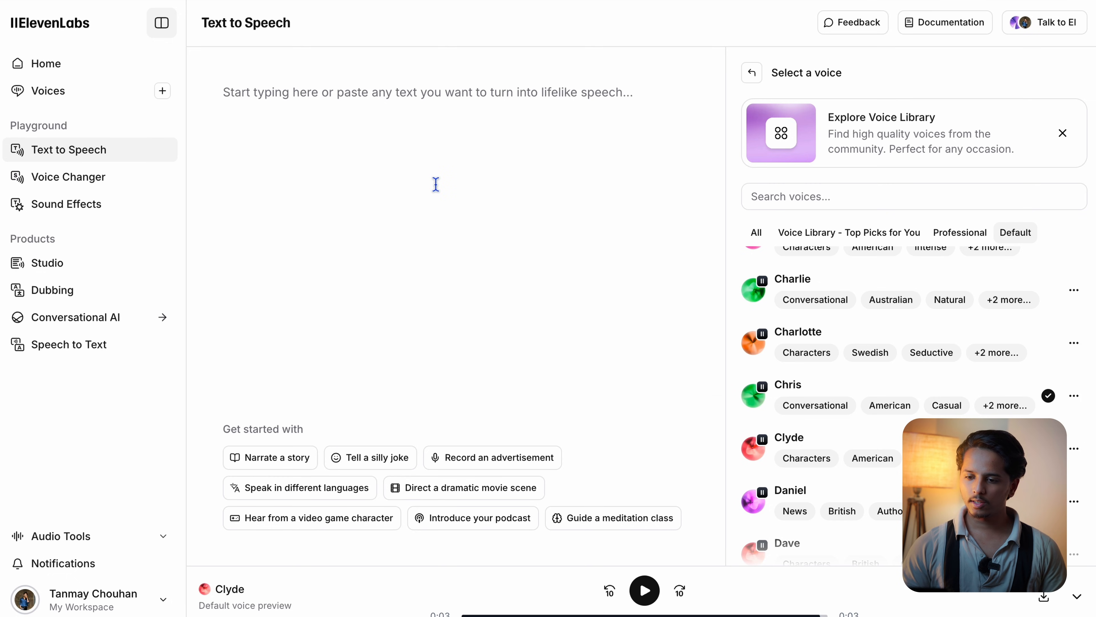
key(super+v)
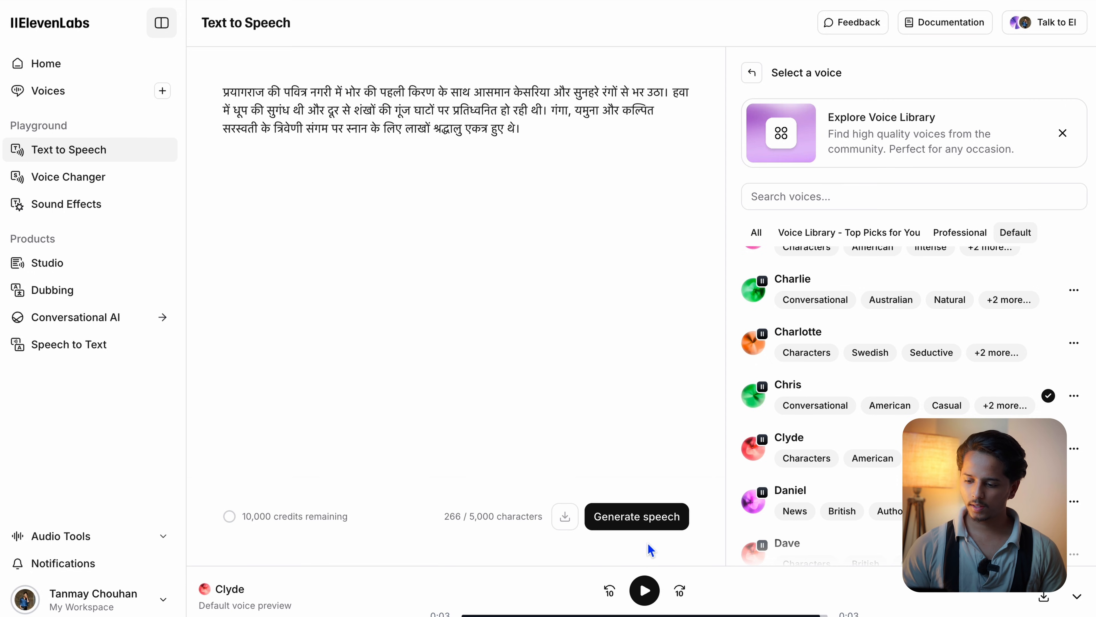
Step: Generate speech from the pasted Hindi text and download the latest result
click(647, 530)
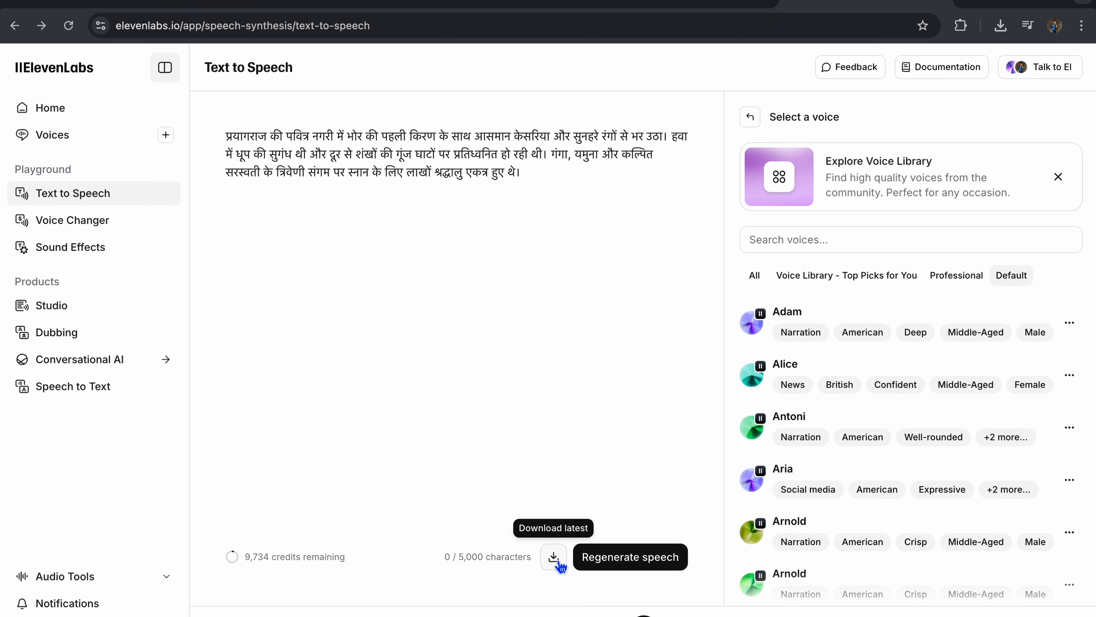
click(559, 562)
click(560, 462)
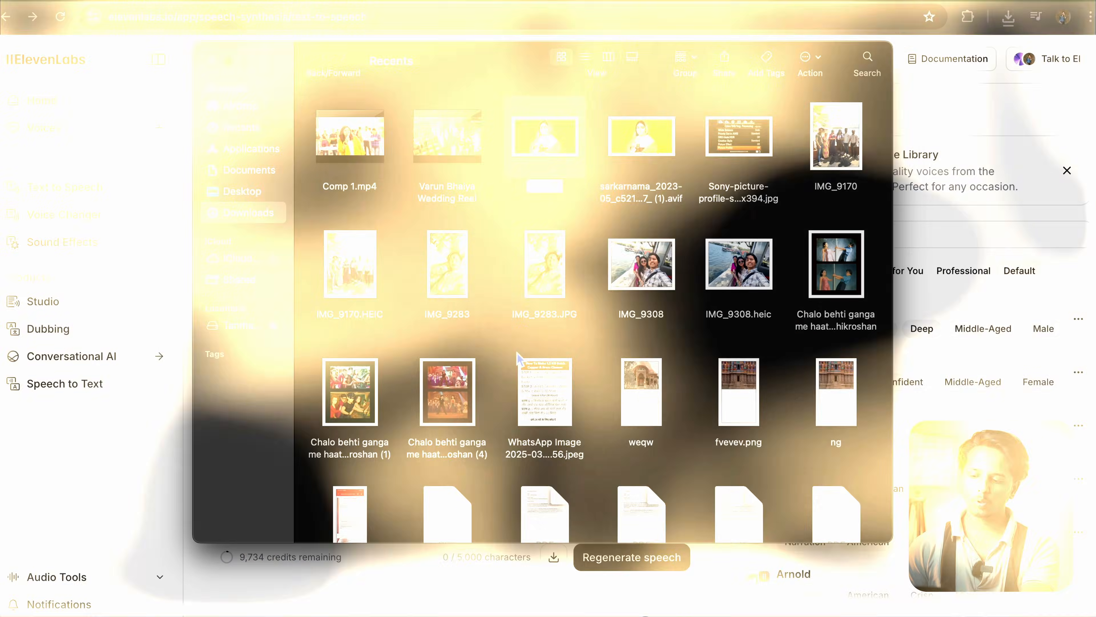
Step: Find the generated voice clips in the Finder Downloads folder and preview Indra ji 4.mp3 and Mohini .mp3
scroll(520, 359, down, 20)
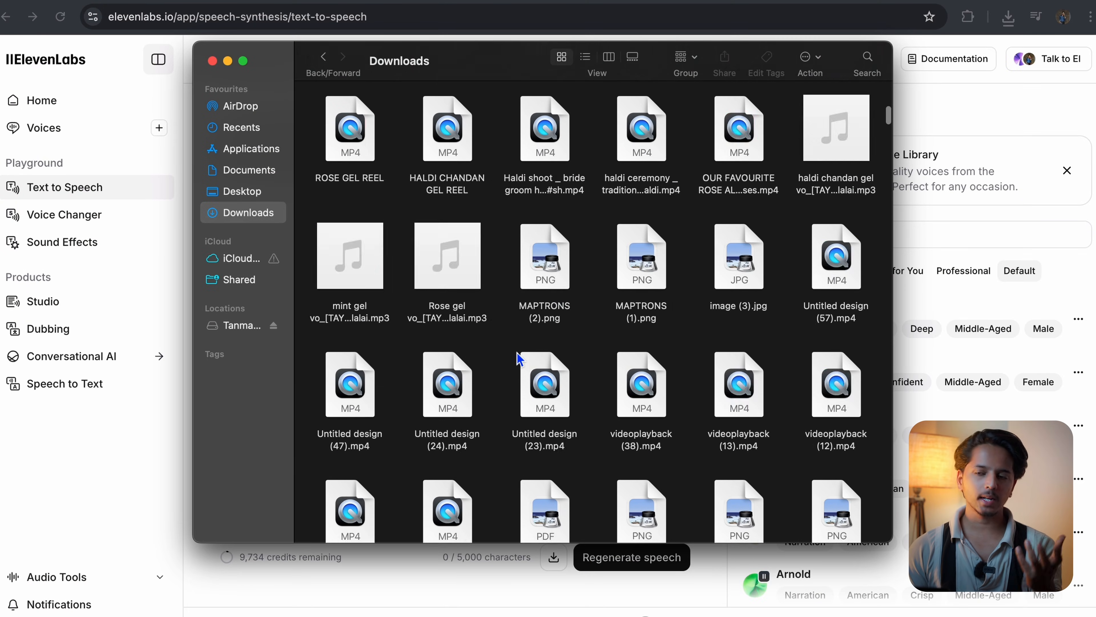
scroll(519, 358, down, 15)
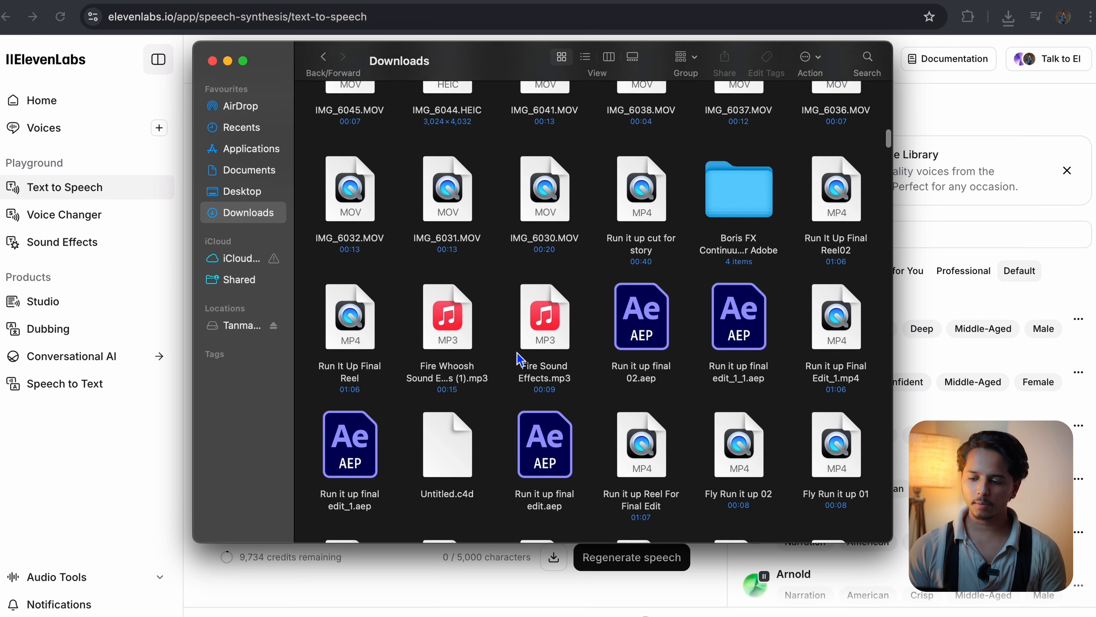
scroll(519, 359, down, 15)
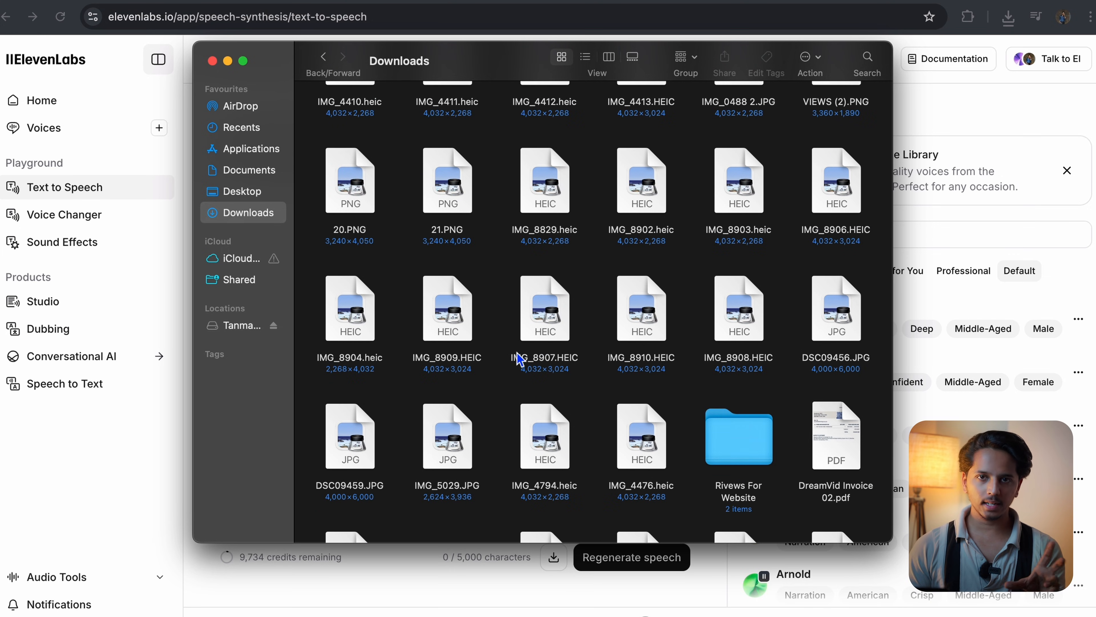
scroll(519, 358, down, 8)
scroll(519, 359, down, 15)
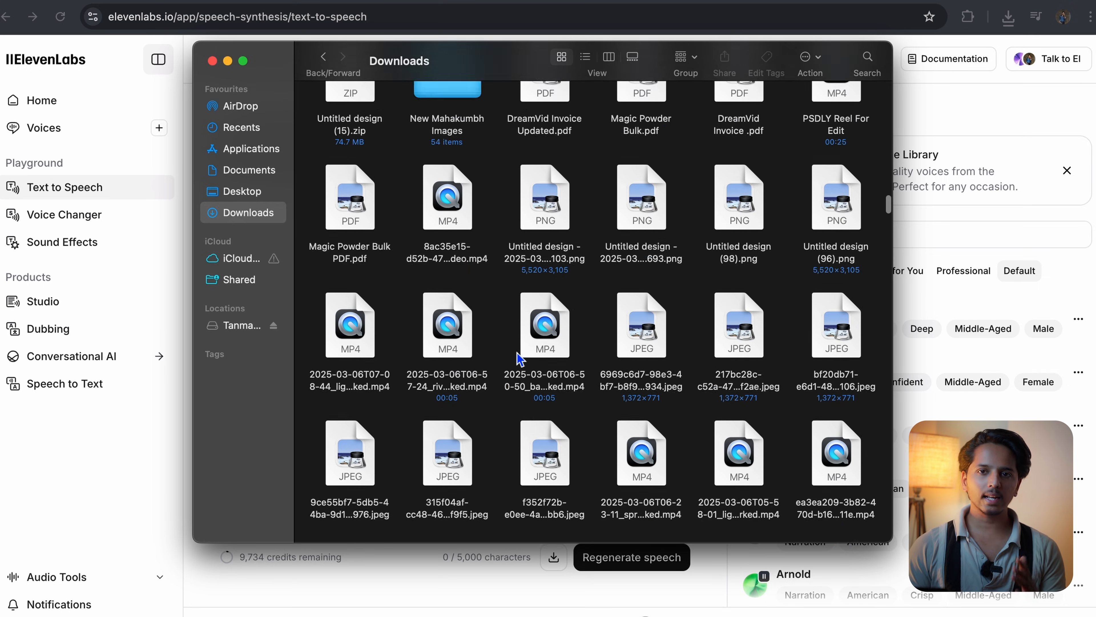
scroll(519, 358, down, 10)
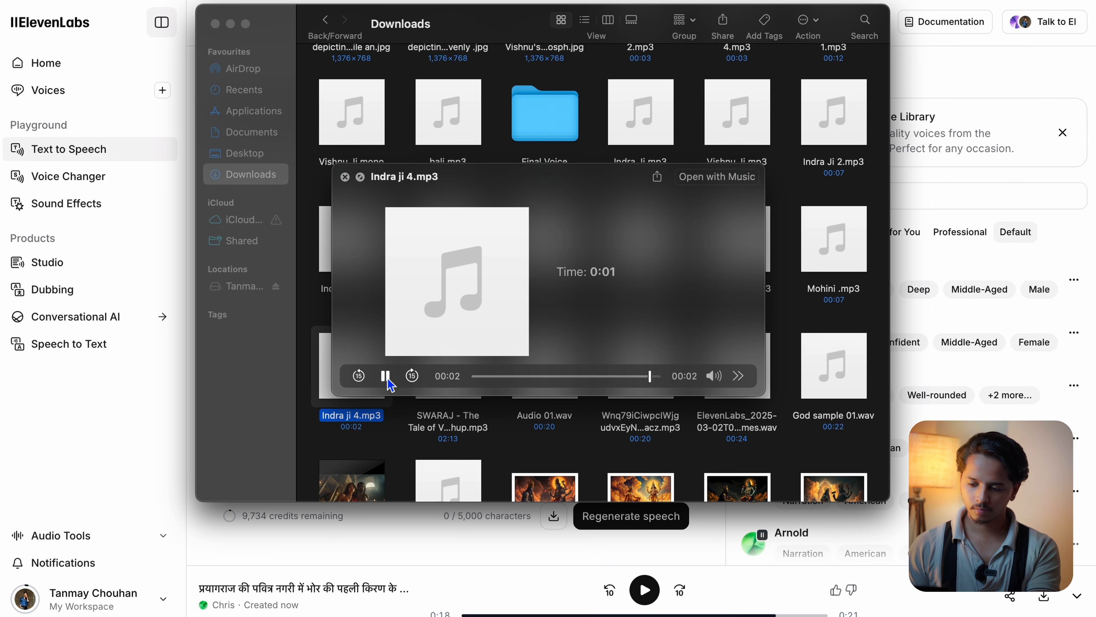
key(space)
click(850, 249)
key(space)
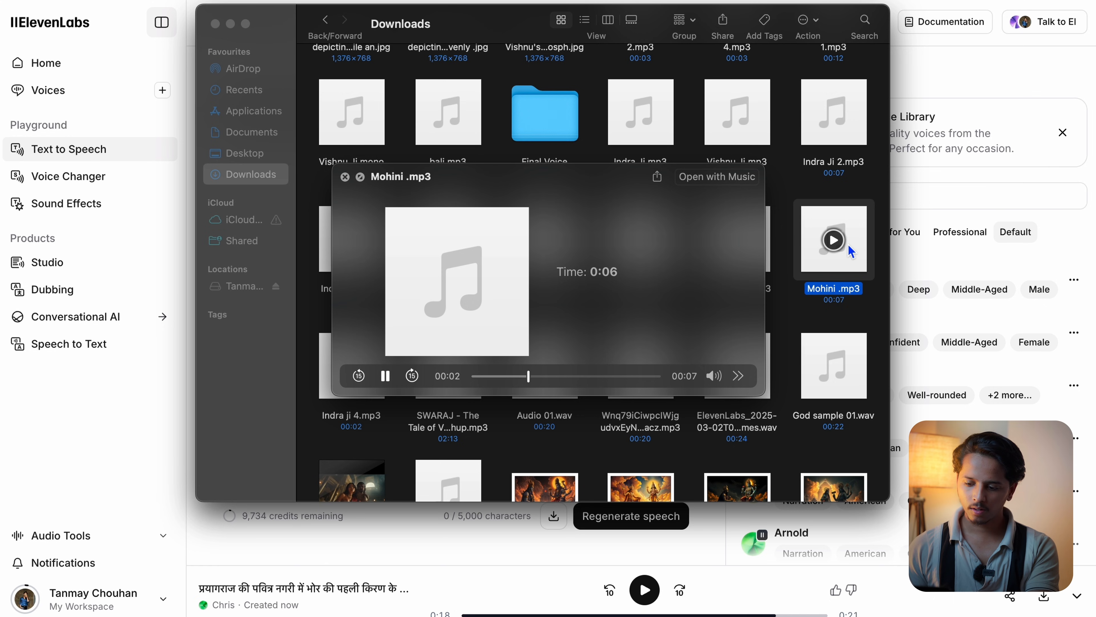
Step: Preview the Vishnu Ji.mp3 and Indra Ji 2.mp3 clips in the Downloads folder
click(750, 140)
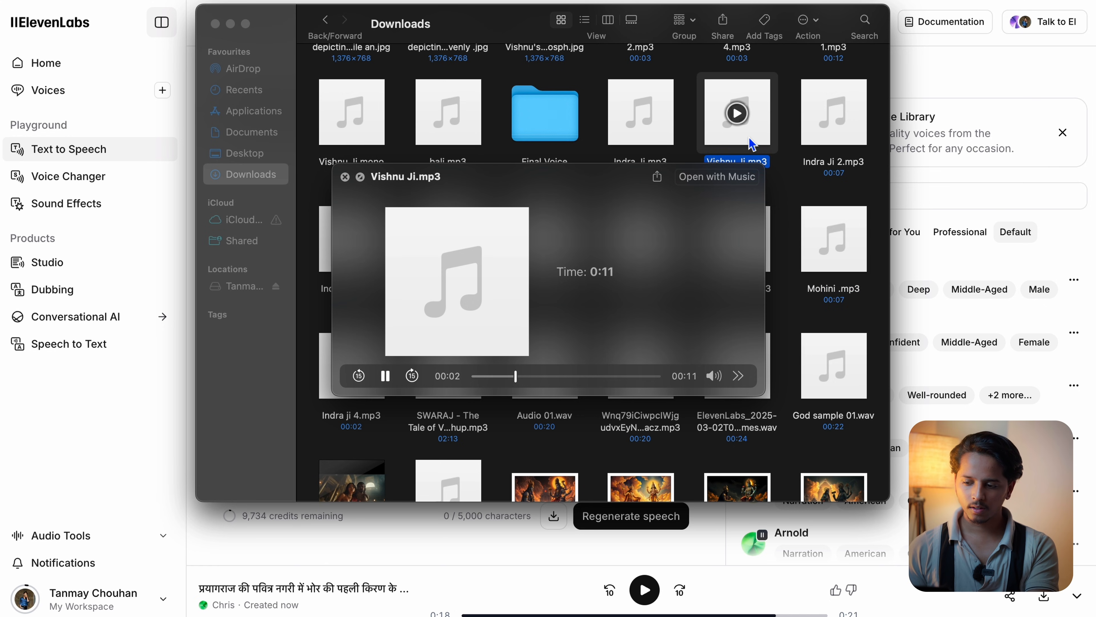
key(space)
click(843, 130)
key(space)
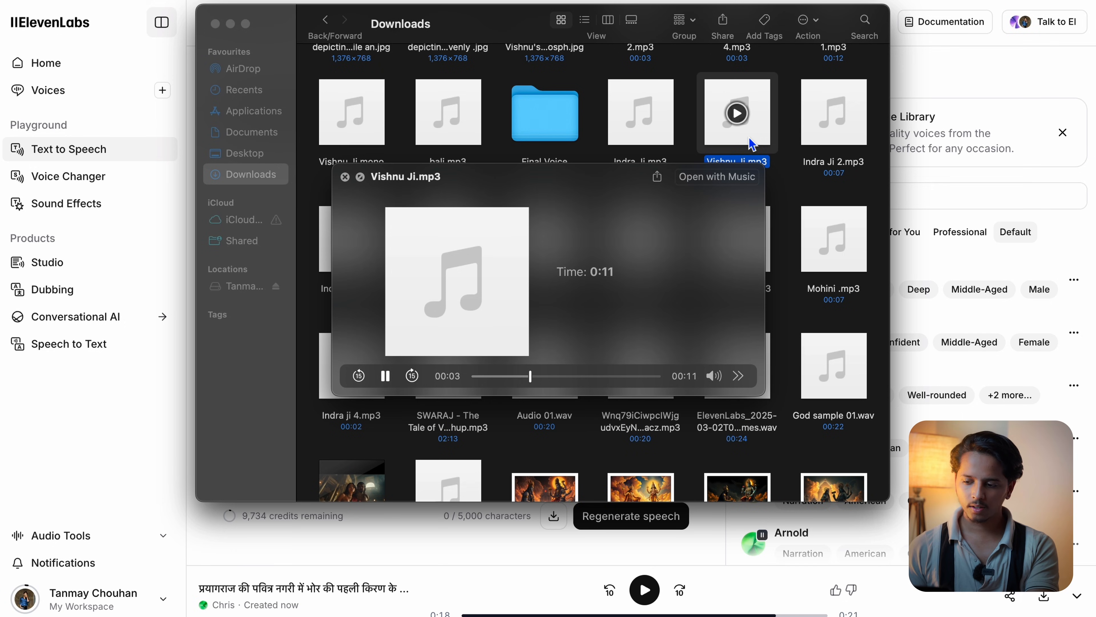
key(space)
click(843, 126)
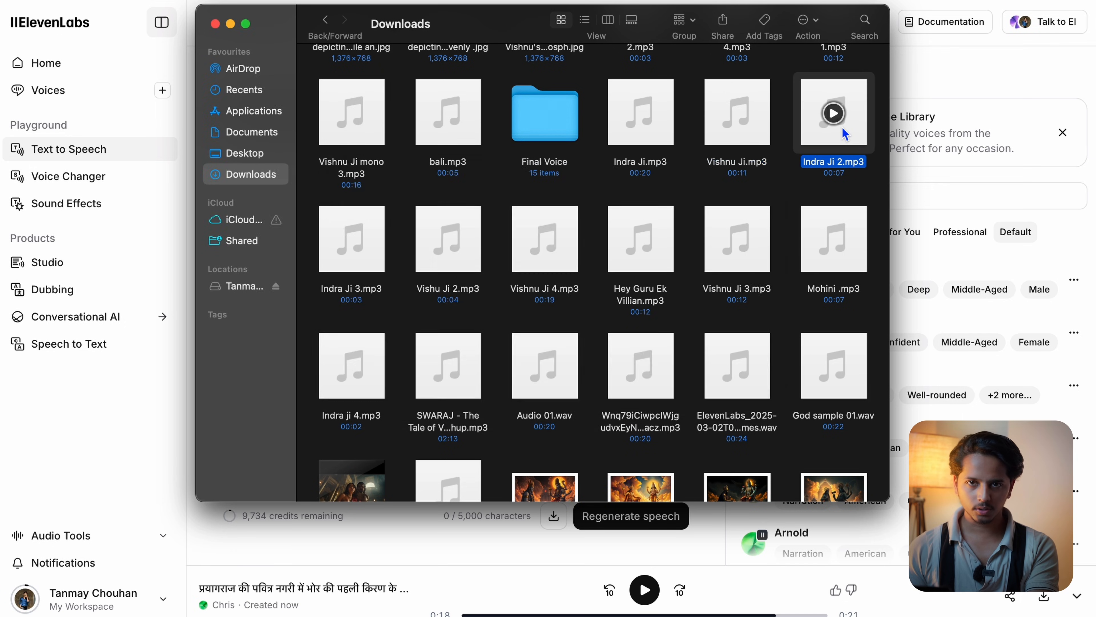
key(space)
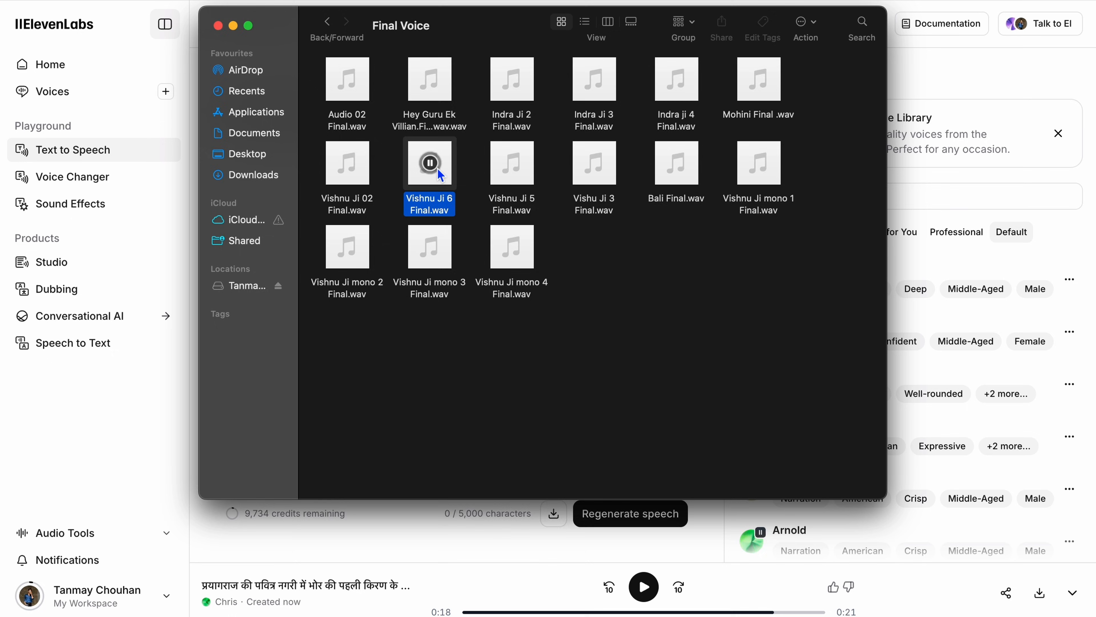
Step: Preview the processed clips in the Final Voice folder, including Vishnu Ji 6 Final.wav, Indra ji 4 Final.wav and Indra Ji 2 Final.wav
key(space)
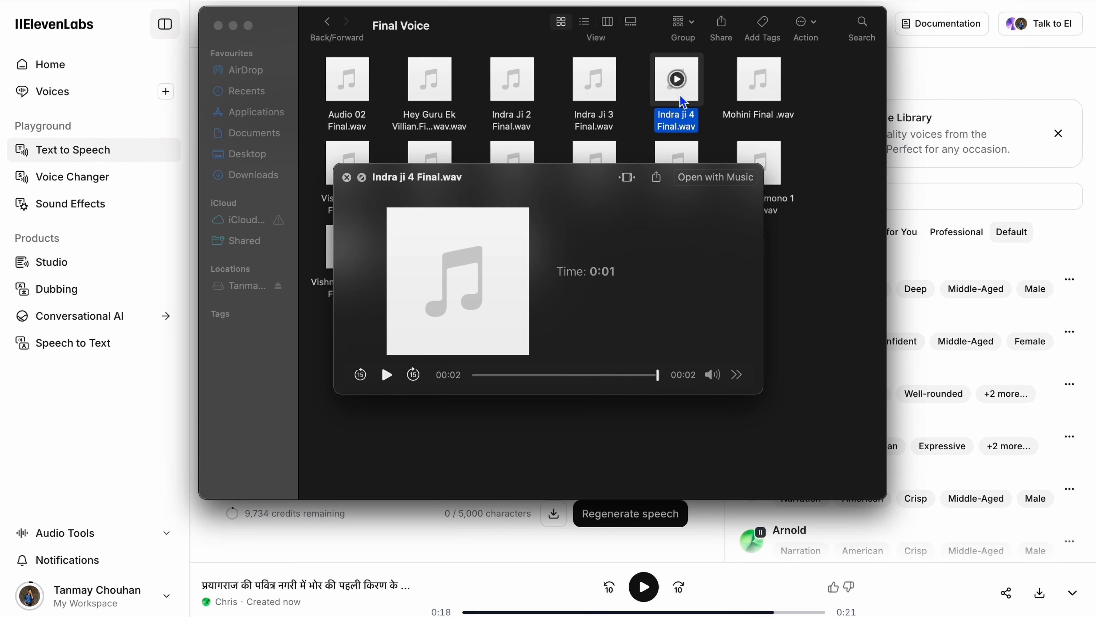
key(space)
click(532, 96)
key(space)
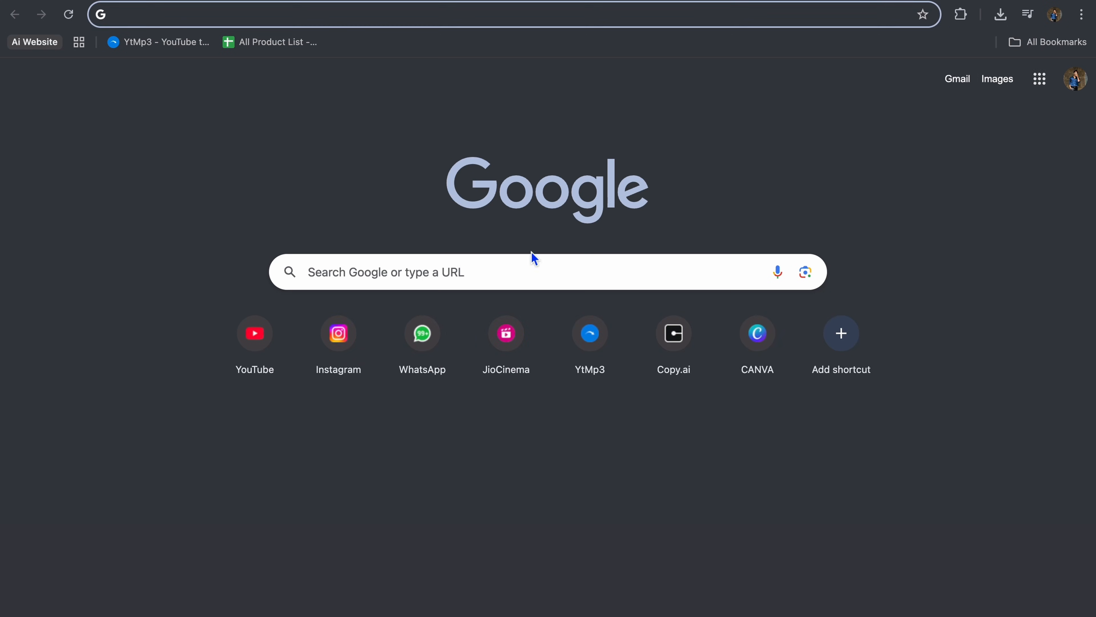
Step: Search Google for "audacity download" and open the official Audacity Downloads page
click(514, 272)
text(audac)
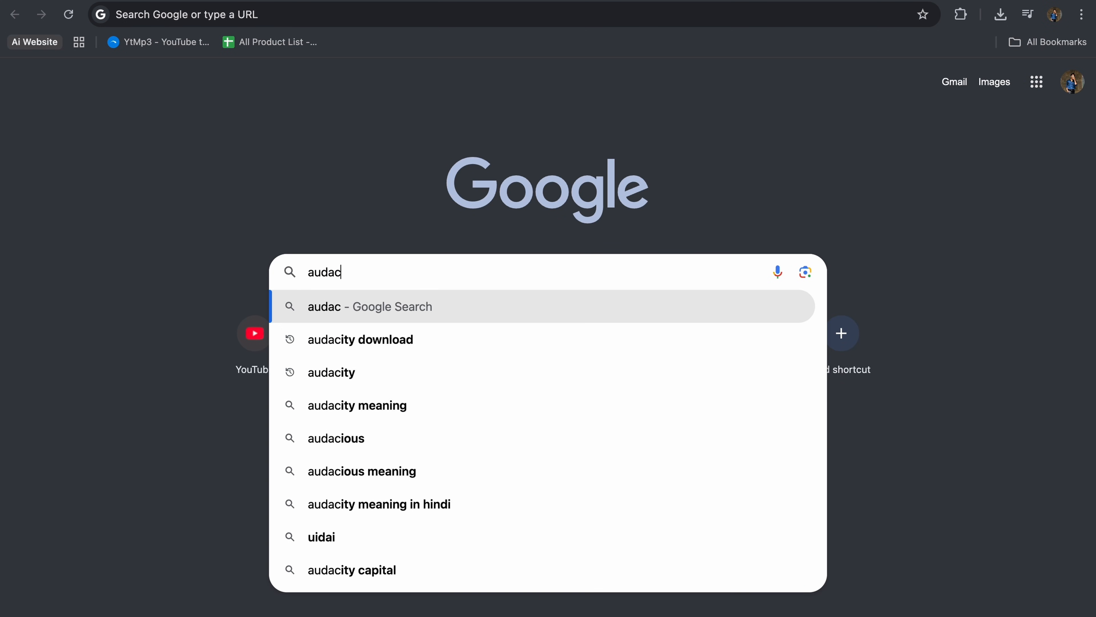
key(Down)
key(Return)
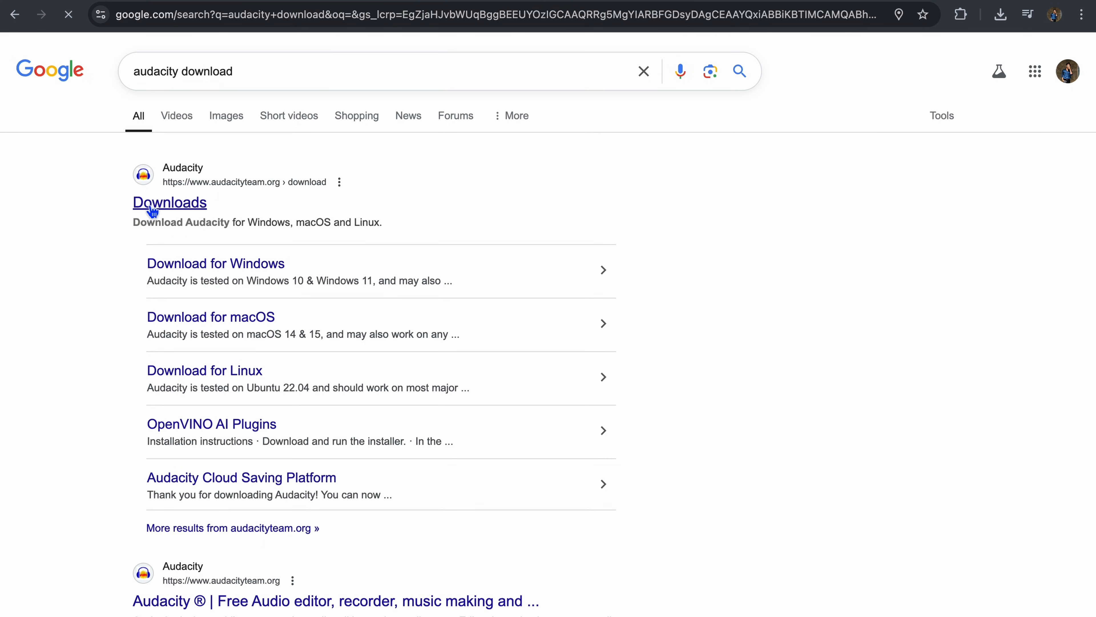
click(152, 204)
scroll(311, 343, down, 1)
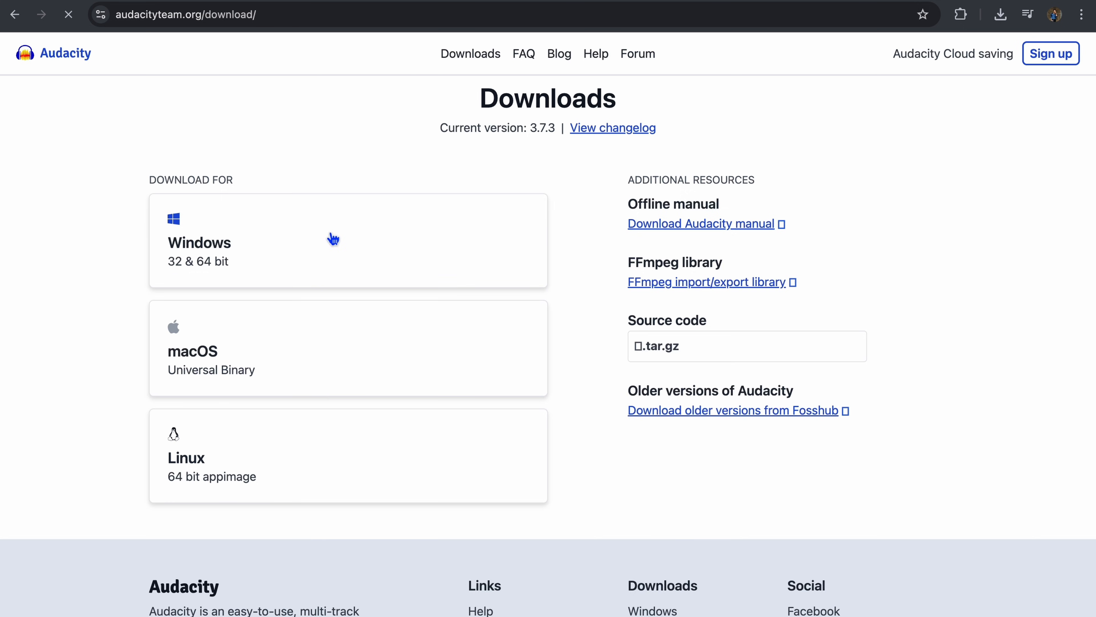
scroll(330, 248, up, 1)
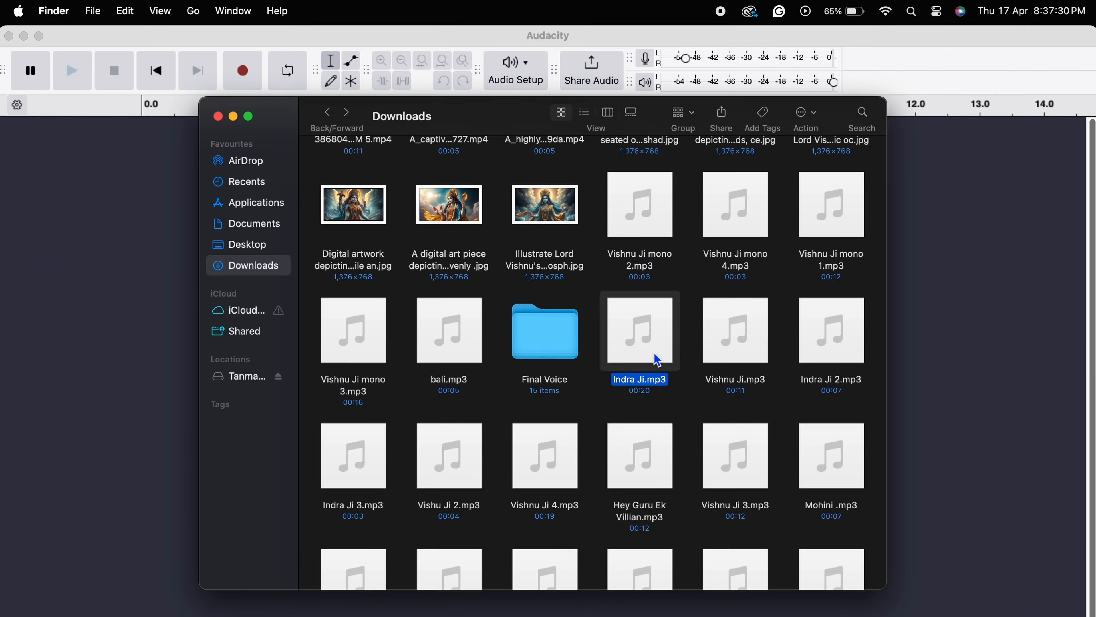
Step: Preview Indra Ji.mp3 and Vishnu Ji.mp3 in the Finder Downloads folder
key(space)
key(space)
click(764, 353)
key(space)
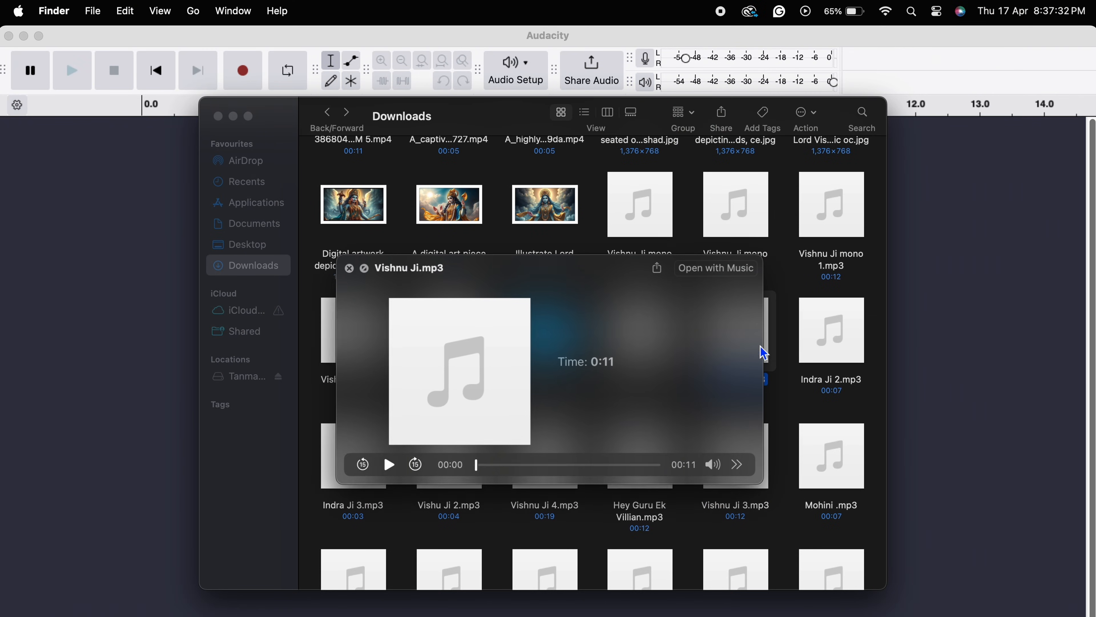
key(space)
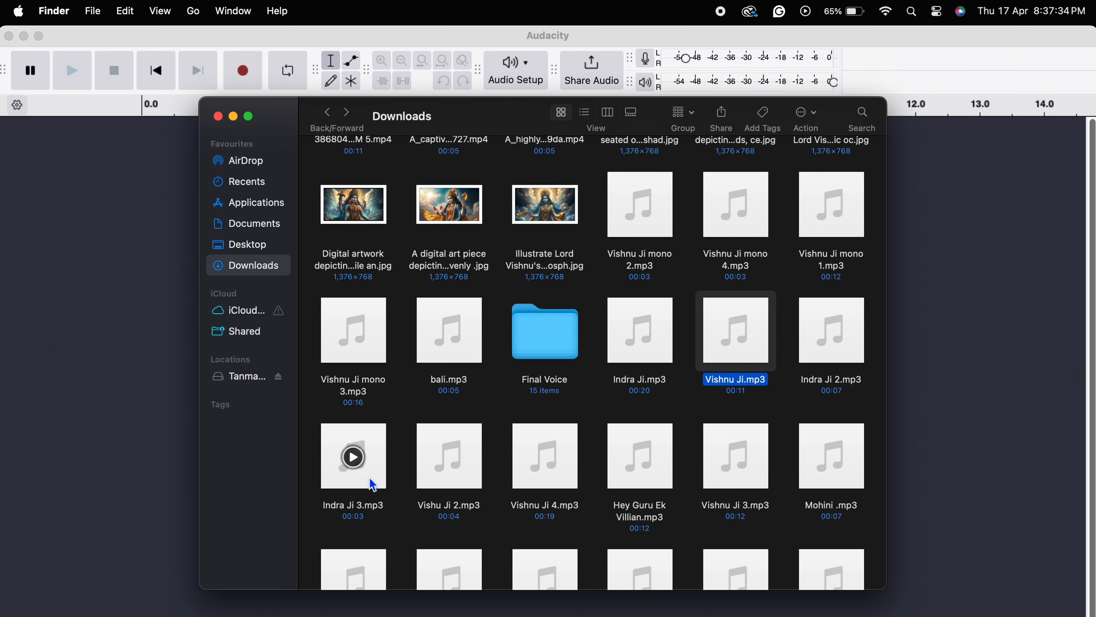
Step: Preview Vishu Ji 2.mp3 and import it from Downloads into Audacity as a new track
click(444, 458)
key(space)
key(space)
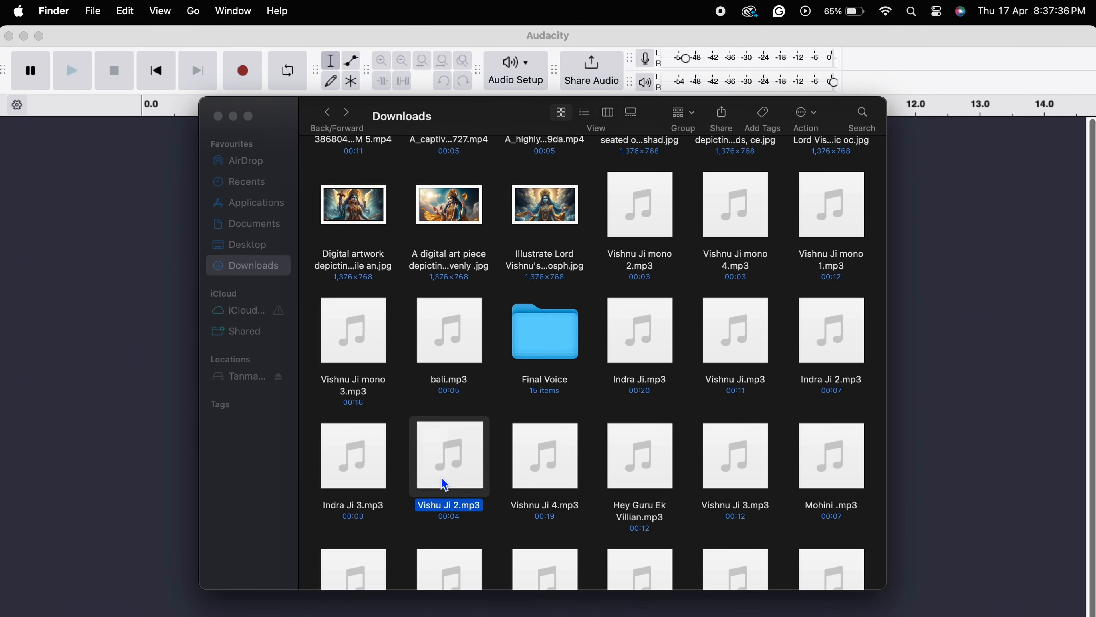
drag(448, 465, 920, 411)
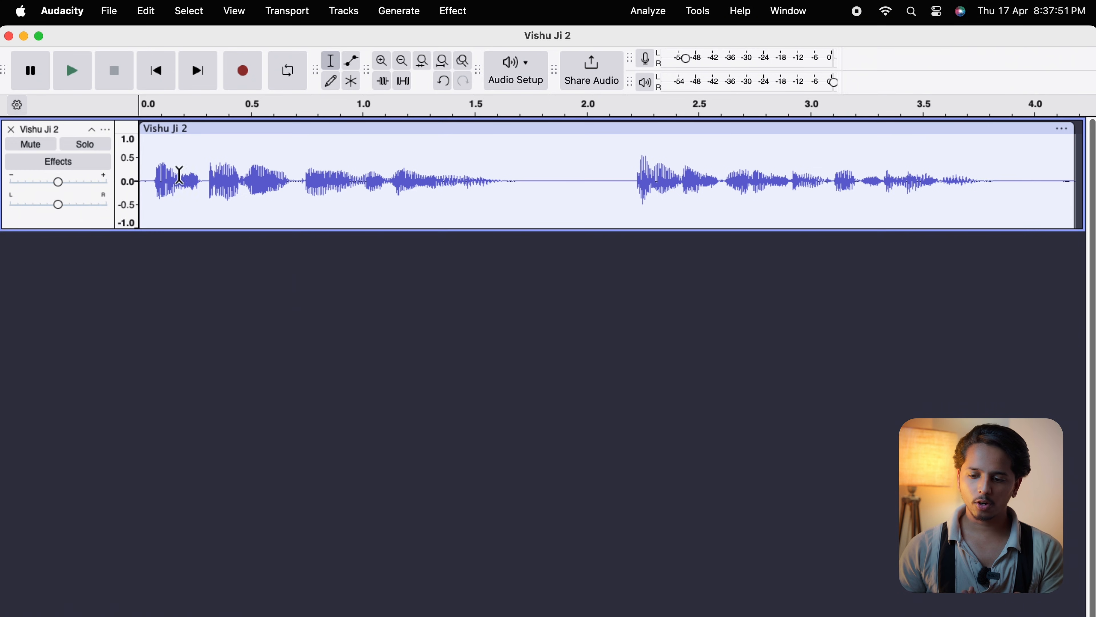
Step: Play the Vishu Ji 2 clip from near its start, stop it and replay it
click(155, 181)
key(space)
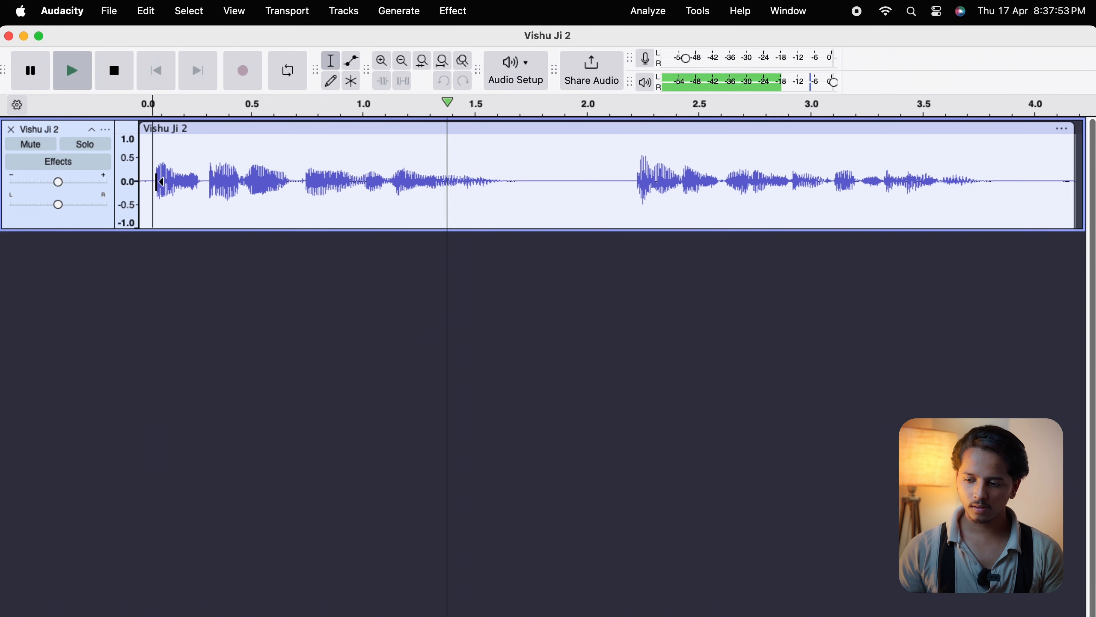
key(space)
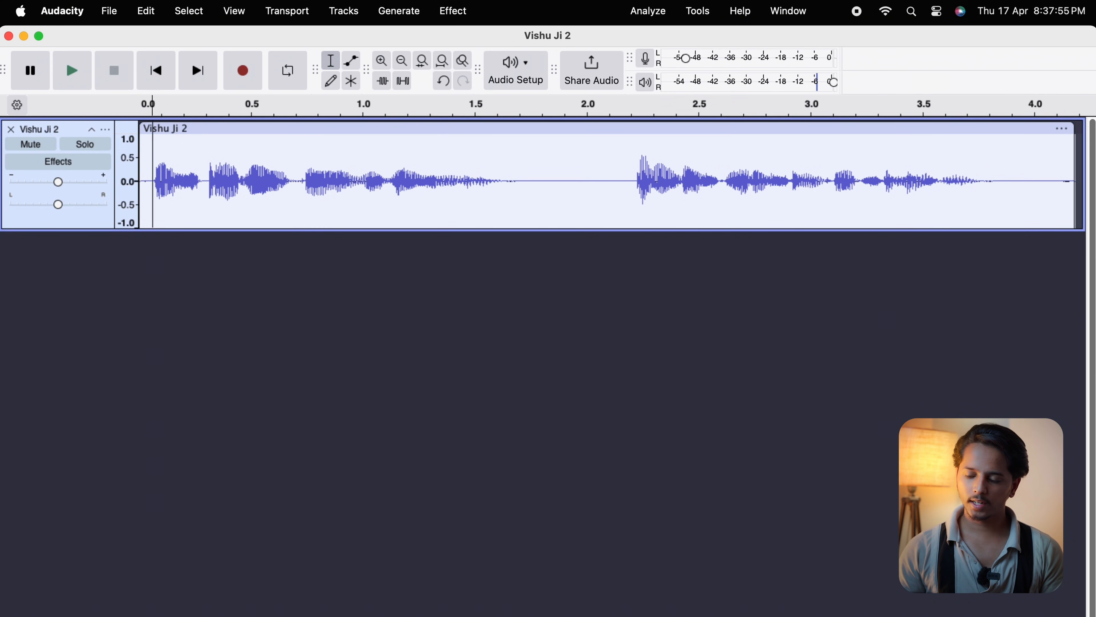
key(space)
key(space)
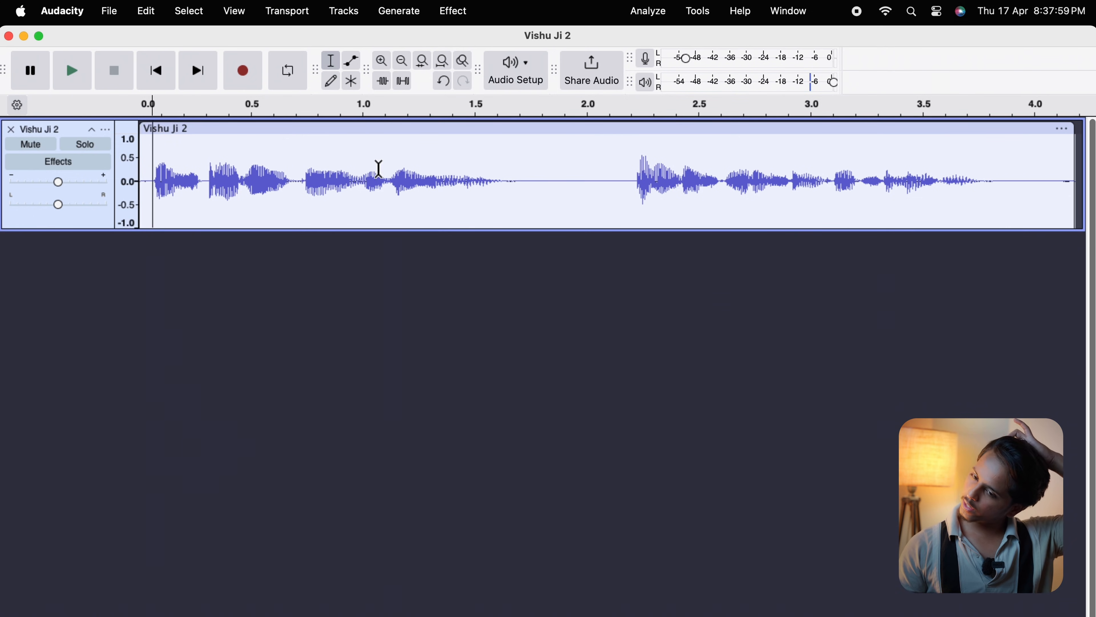
Step: Delete about 0.45 seconds of audio starting at about 1.36 seconds in the Vishu Ji 2 clip
drag(377, 170, 444, 181)
click(643, 175)
key(Delete)
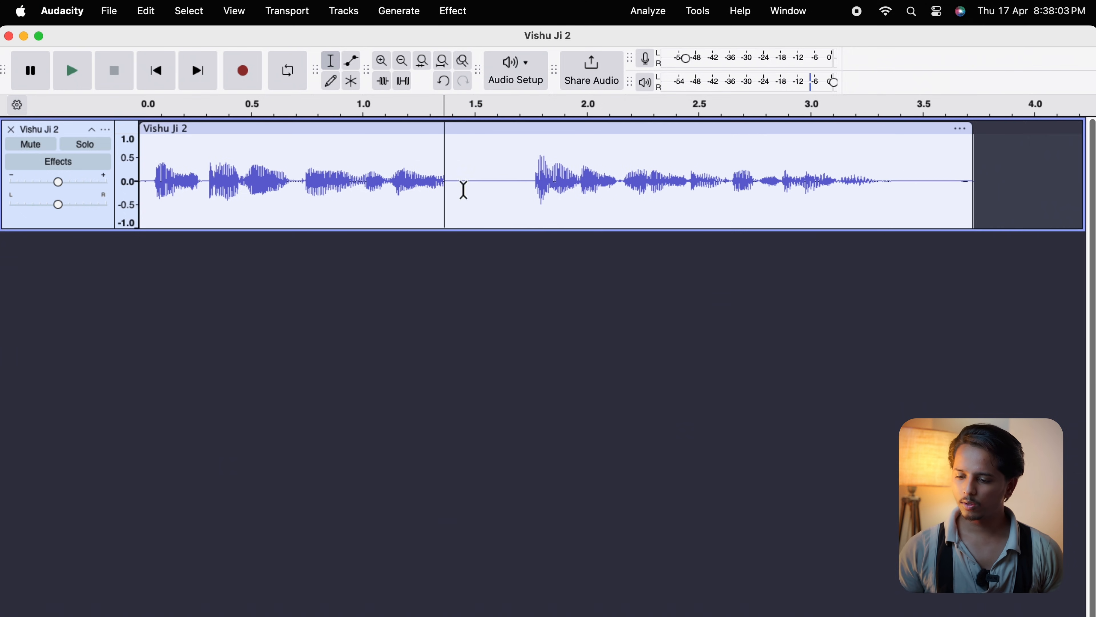
click(520, 255)
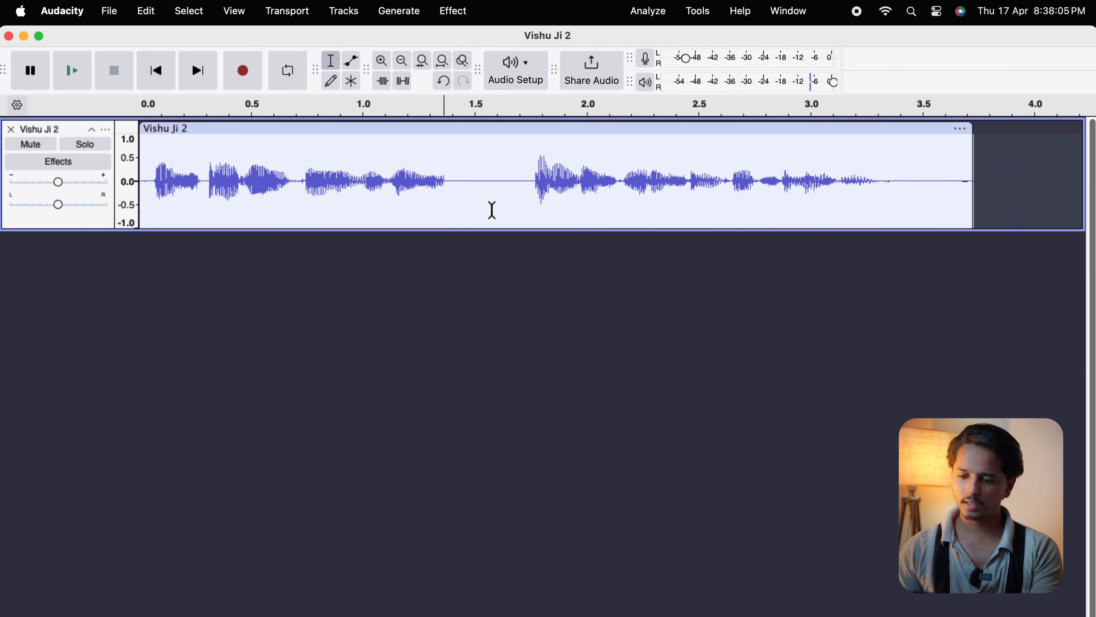
Step: Trim the Vishu Ji 2 clip to the section from about 2.8 to 3.2 seconds, and undo the trim
click(381, 61)
click(381, 61)
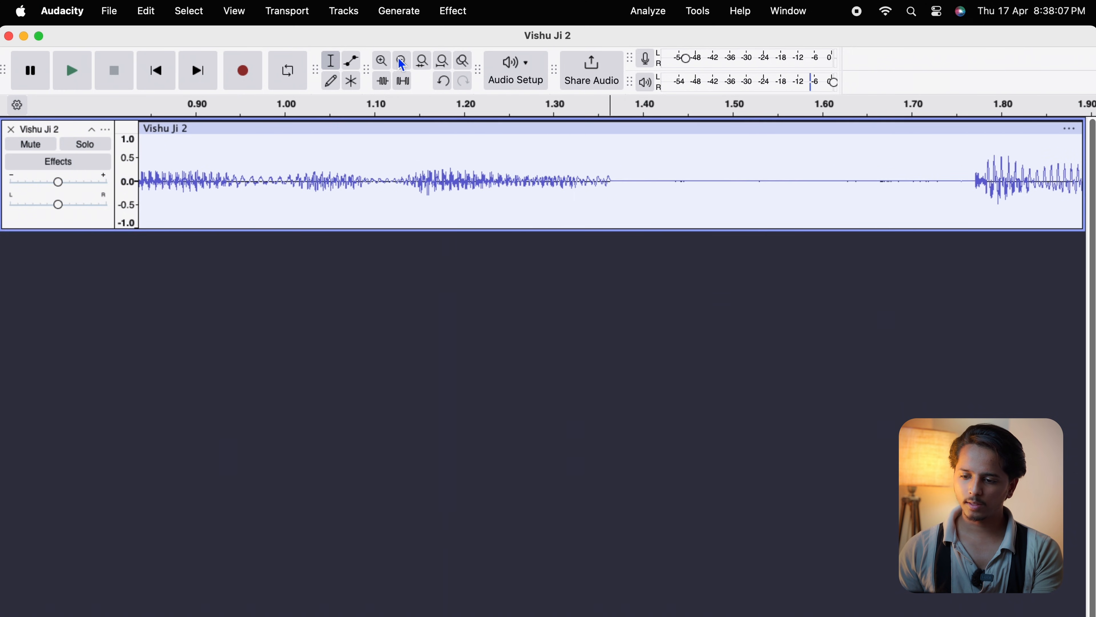
click(406, 65)
click(406, 65)
click(405, 65)
click(404, 63)
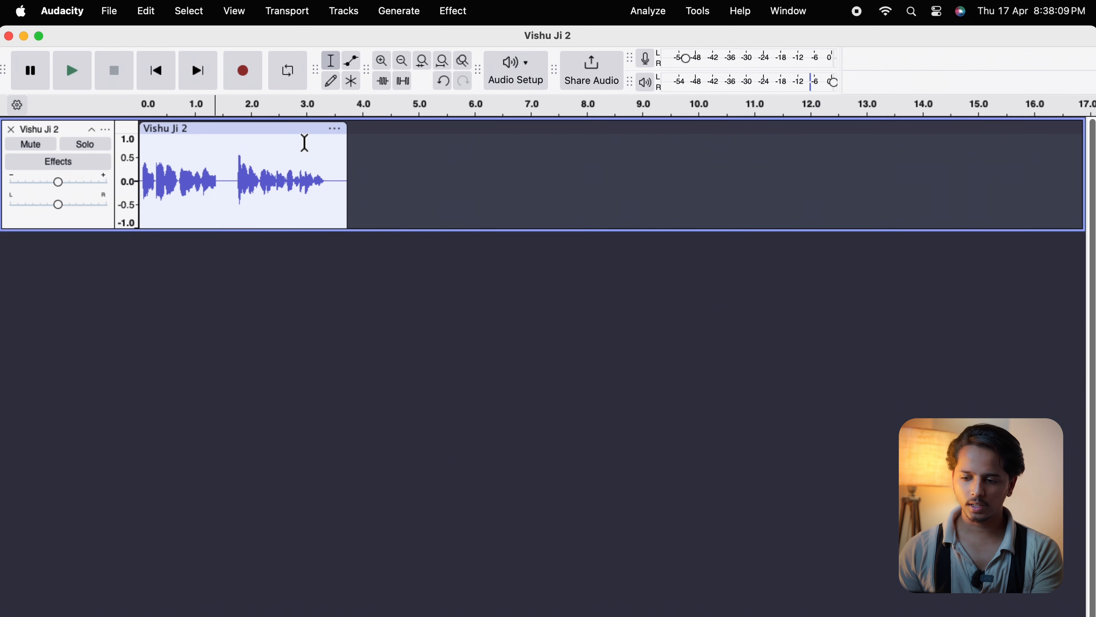
drag(297, 170, 320, 170)
click(382, 81)
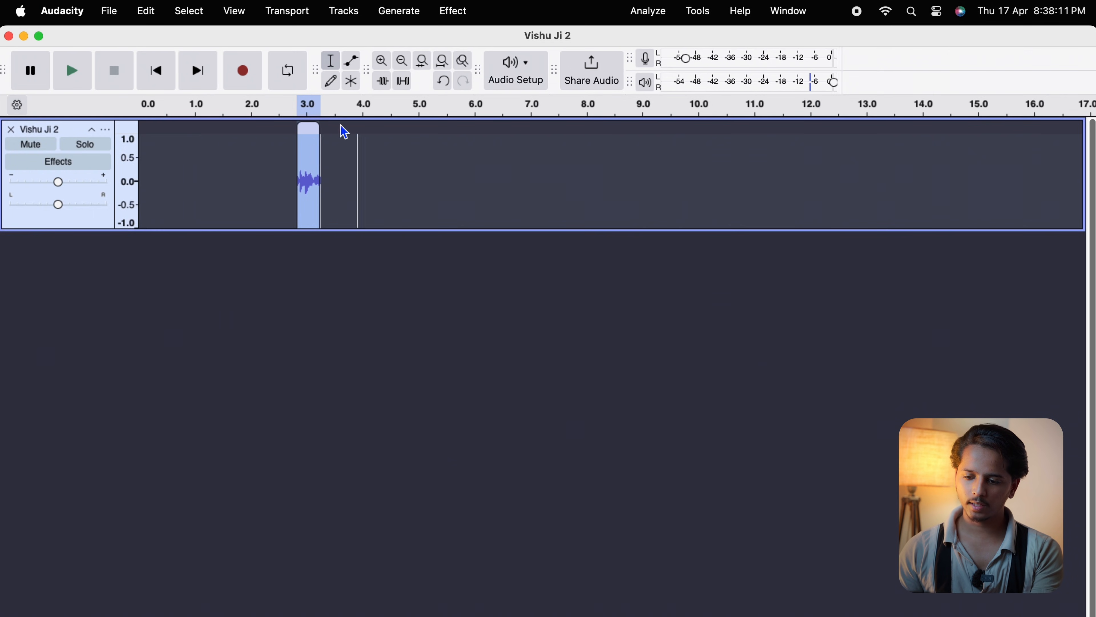
key(super+z)
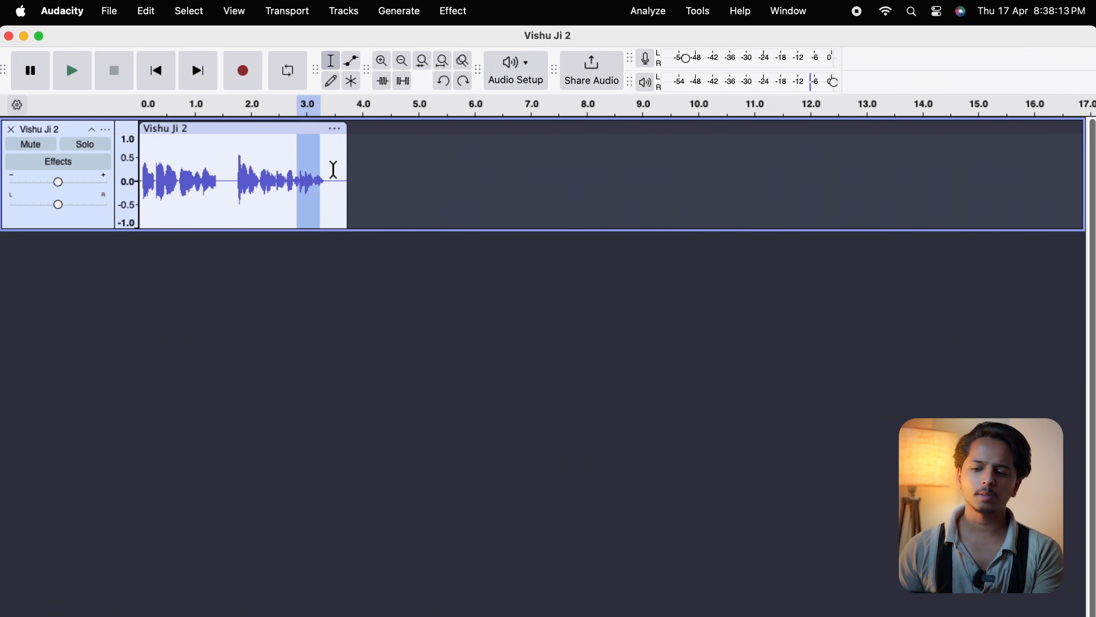
Step: Undo the deletion at about 1.36 seconds and select the entire Vishu Ji 2 clip
key(super+z)
key(super+z)
key(super+shift+z)
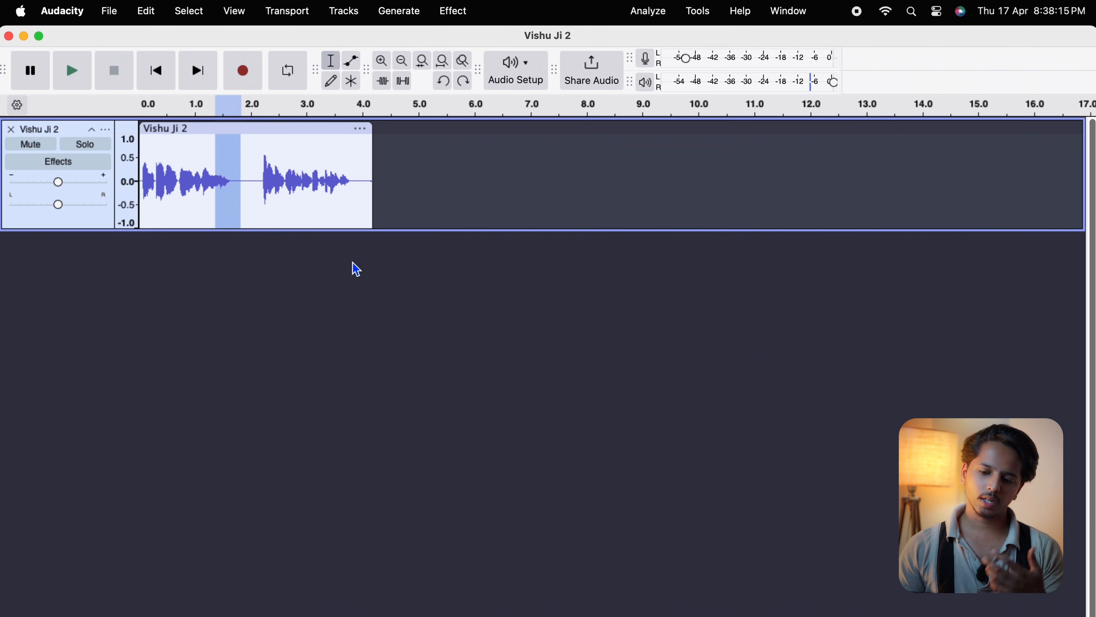
click(288, 173)
click(44, 137)
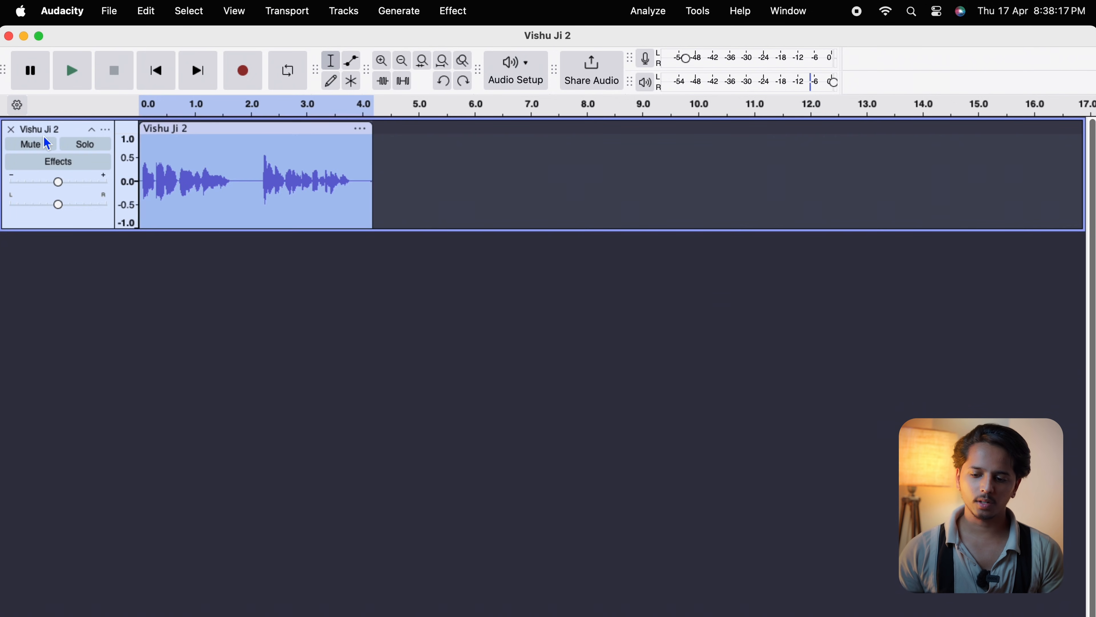
click(41, 144)
click(41, 145)
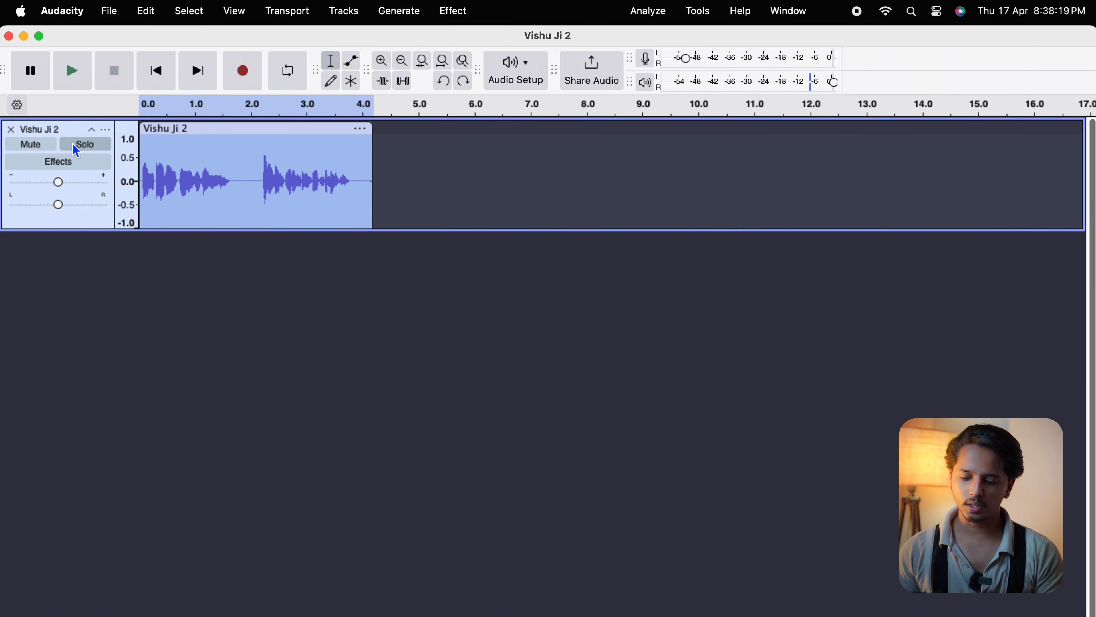
Step: View the voice clips in the Downloads folder in Finder and return to Audacity
click(255, 613)
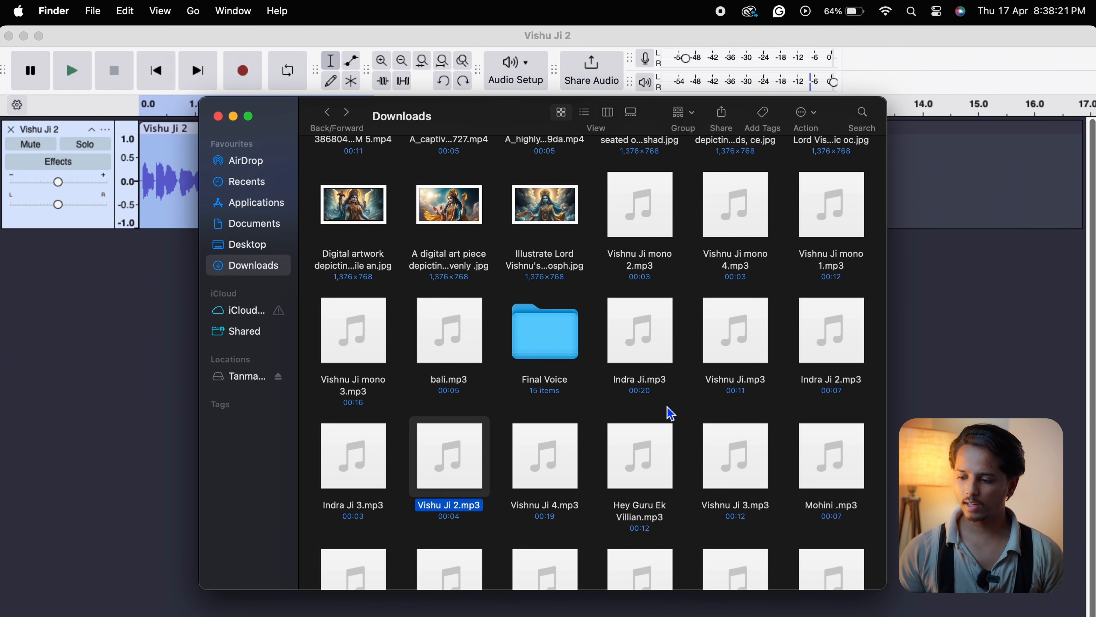
drag(713, 362, 945, 387)
click(680, 338)
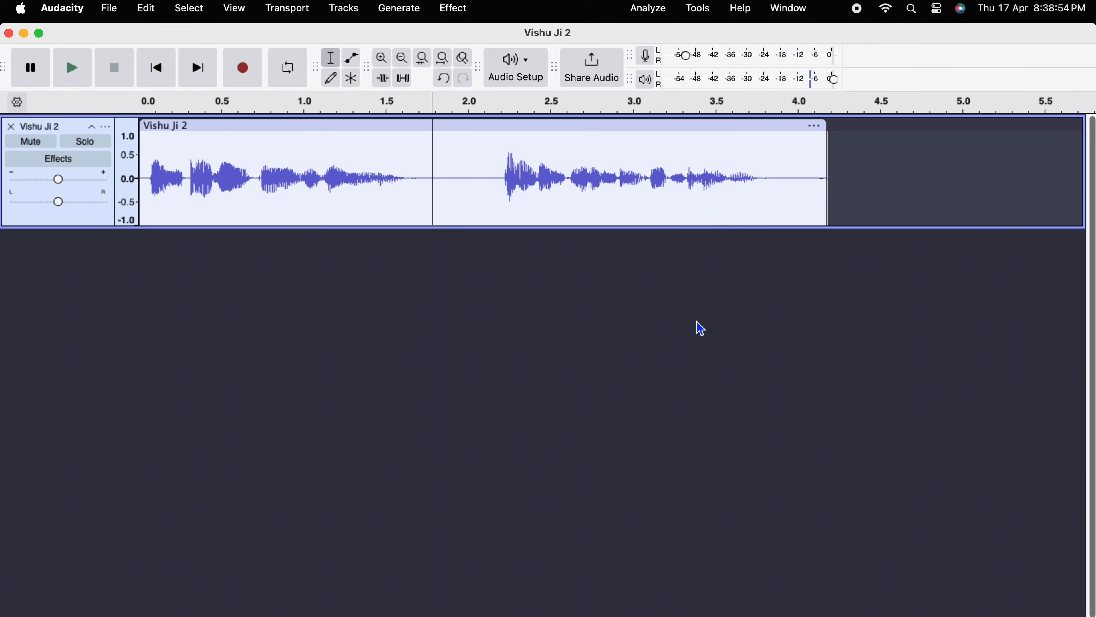
Step: View the command list of the God Voice macro in the Macro Manager and close the manager
click(693, 9)
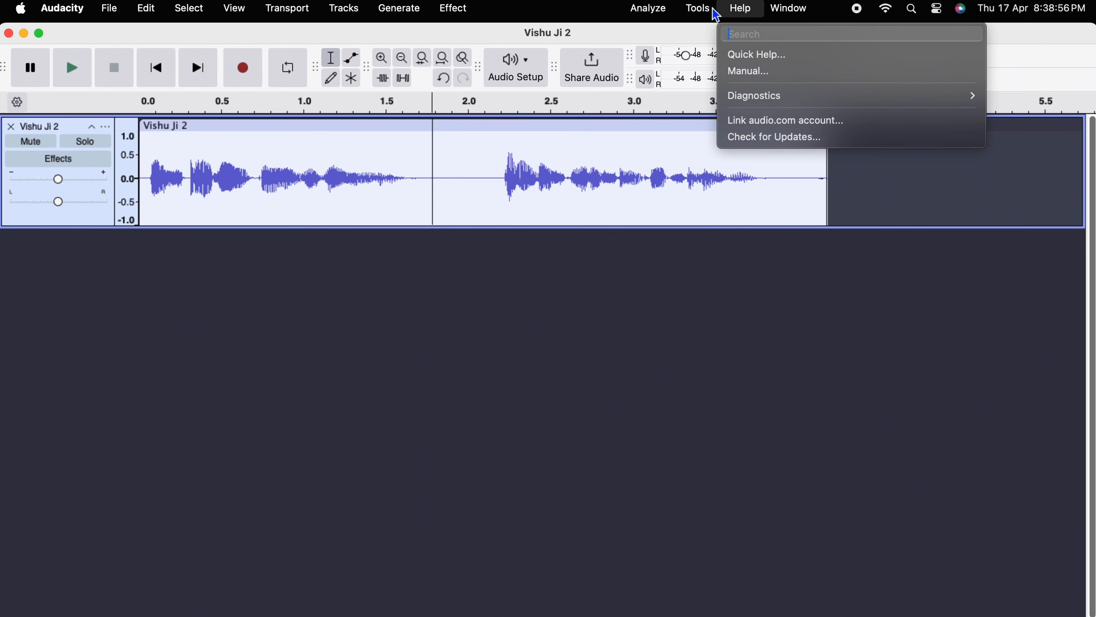
click(736, 65)
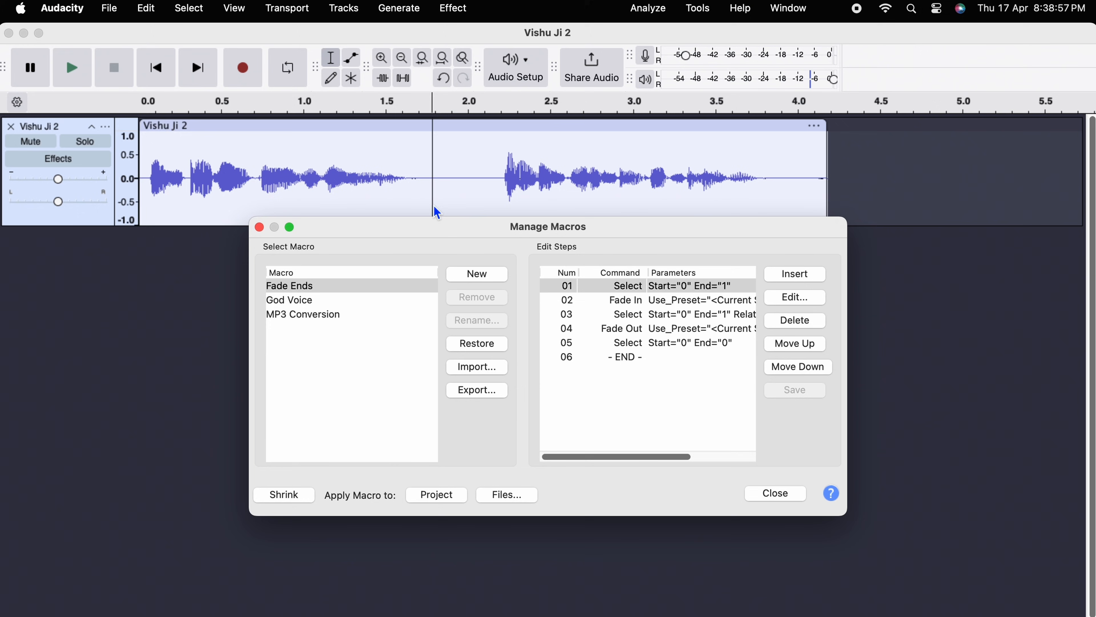
click(338, 302)
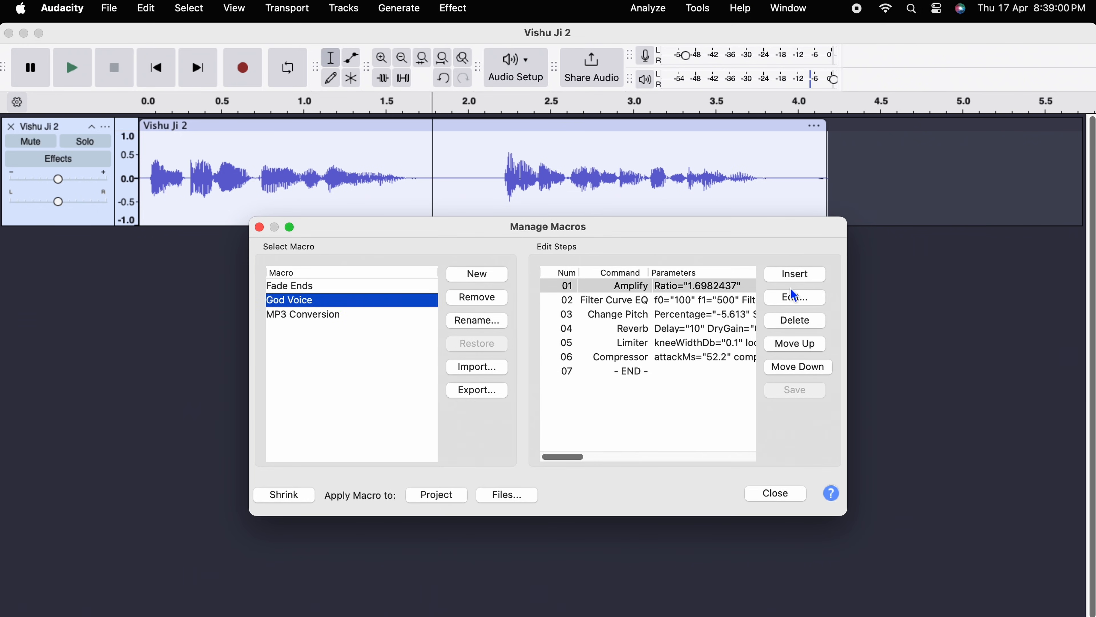
click(259, 227)
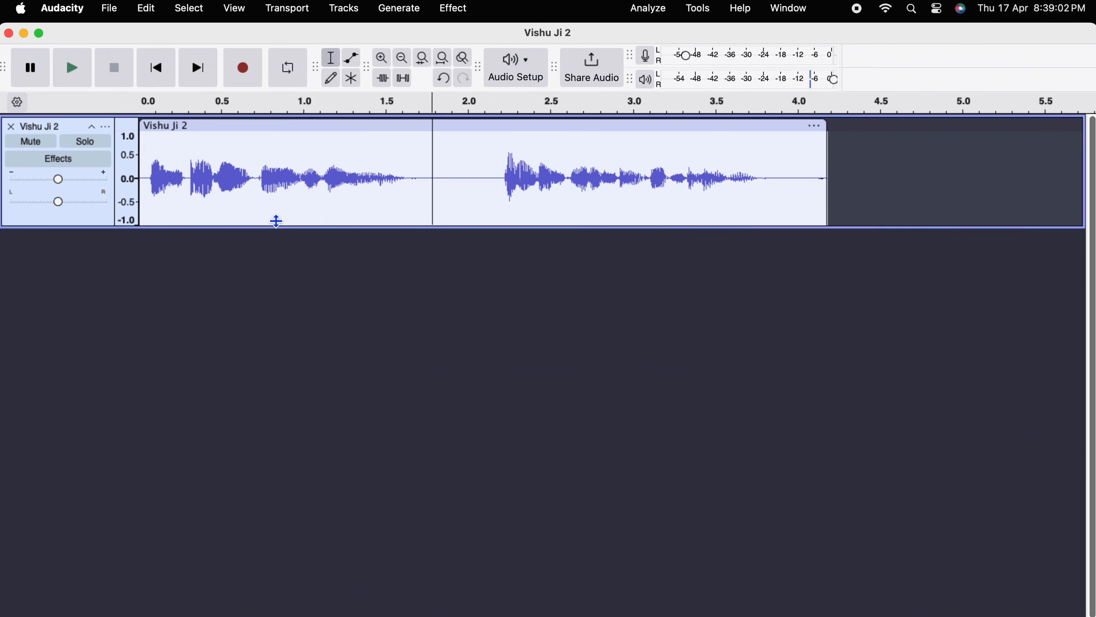
Step: Apply the God Voice macro to the whole Vishu Ji 2 clip and play the result from near its start
click(707, 12)
mouse_move(764, 78)
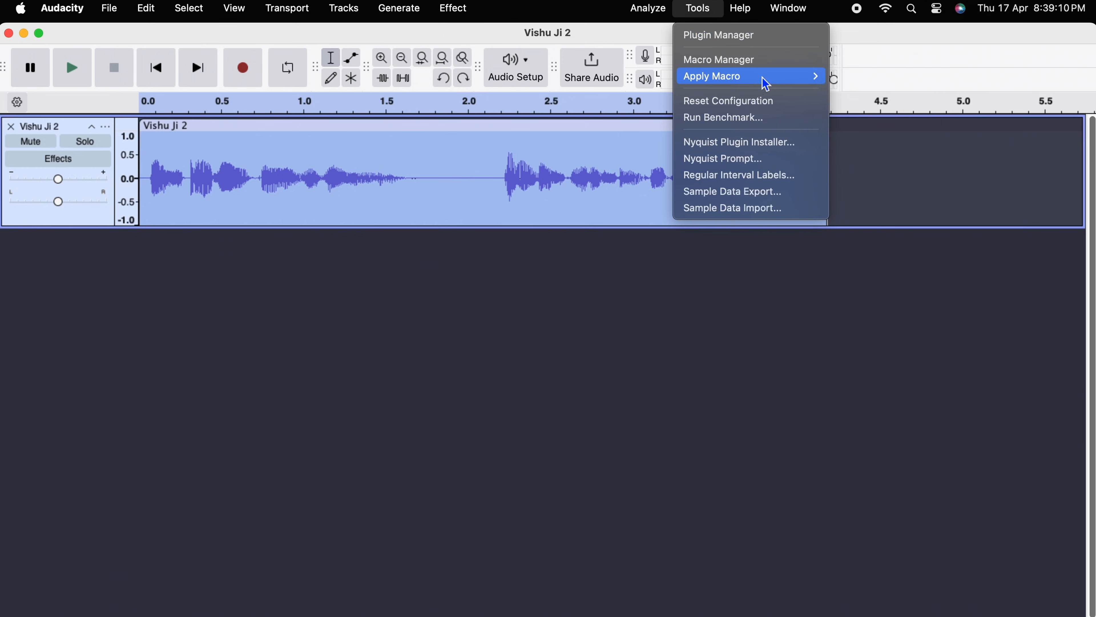
click(889, 117)
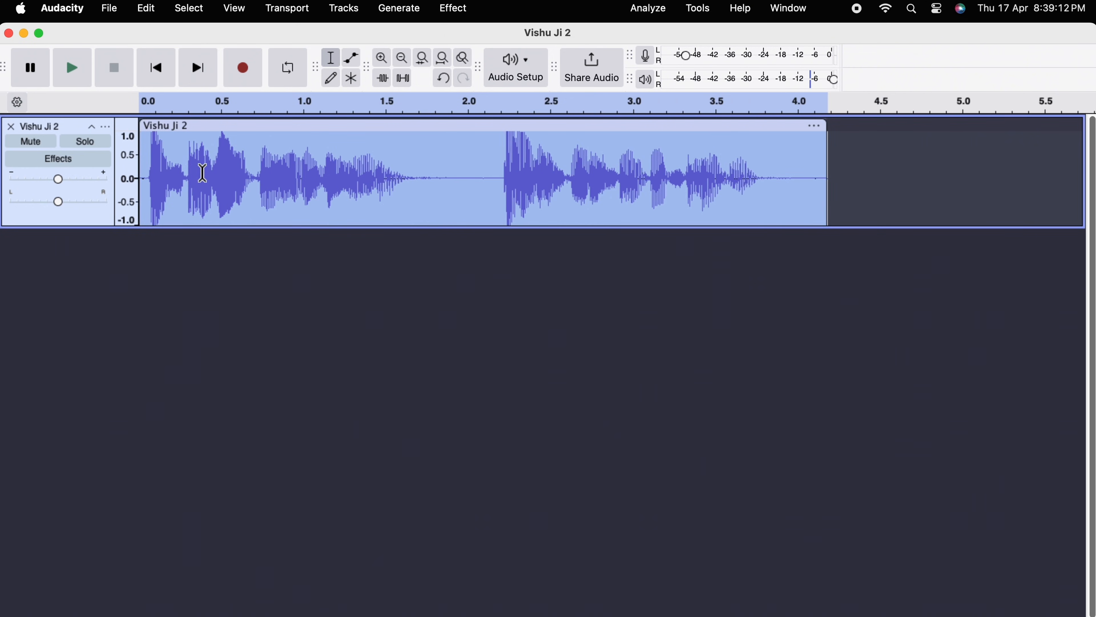
key(space)
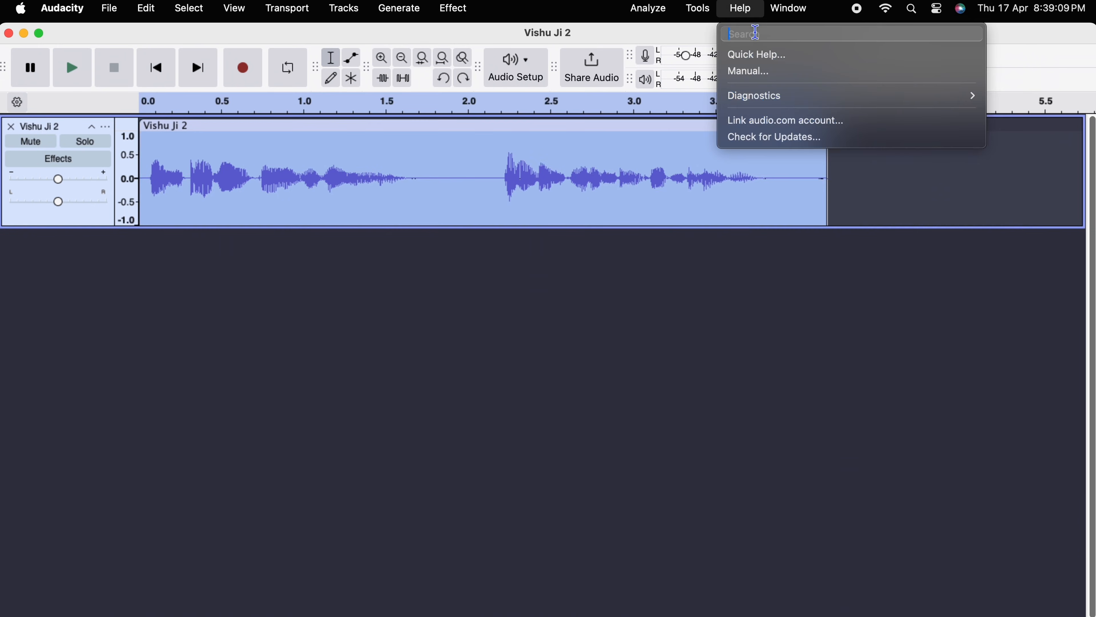
mouse_move(698, 9)
mouse_move(759, 76)
click(886, 117)
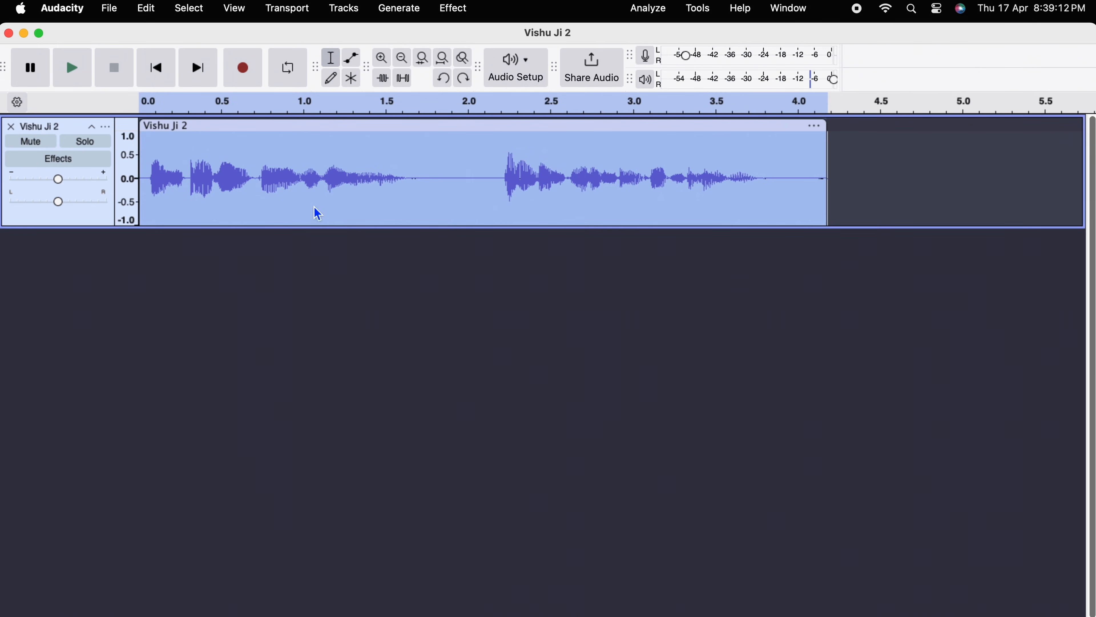
click(169, 175)
key(space)
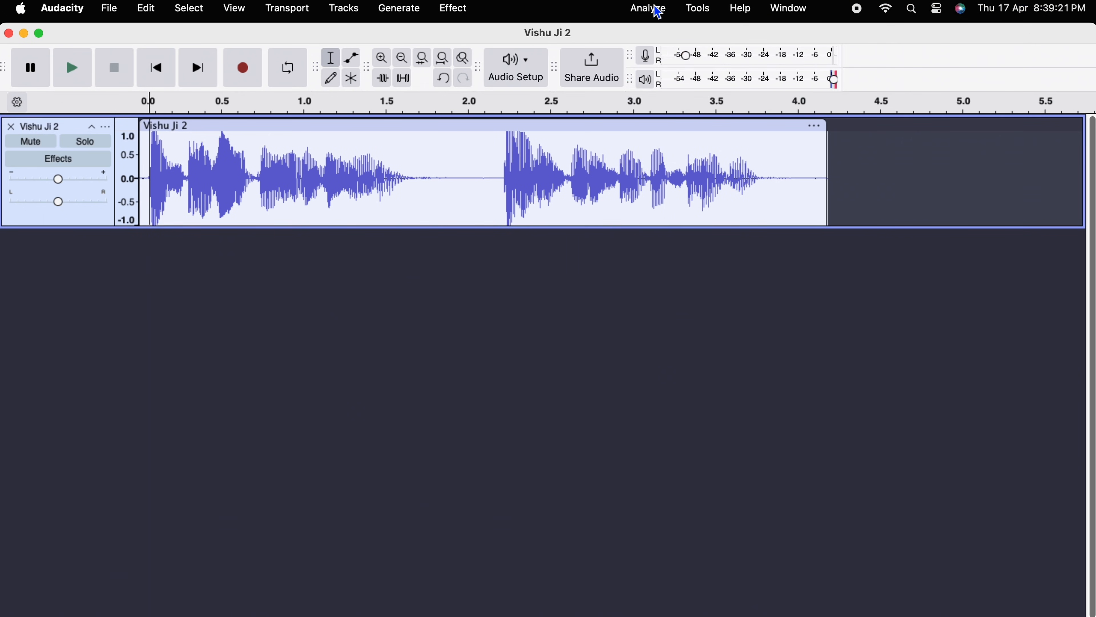
Step: Examine the Amplify and Filter Curve EQ settings of the God Voice macro without changing them
click(693, 9)
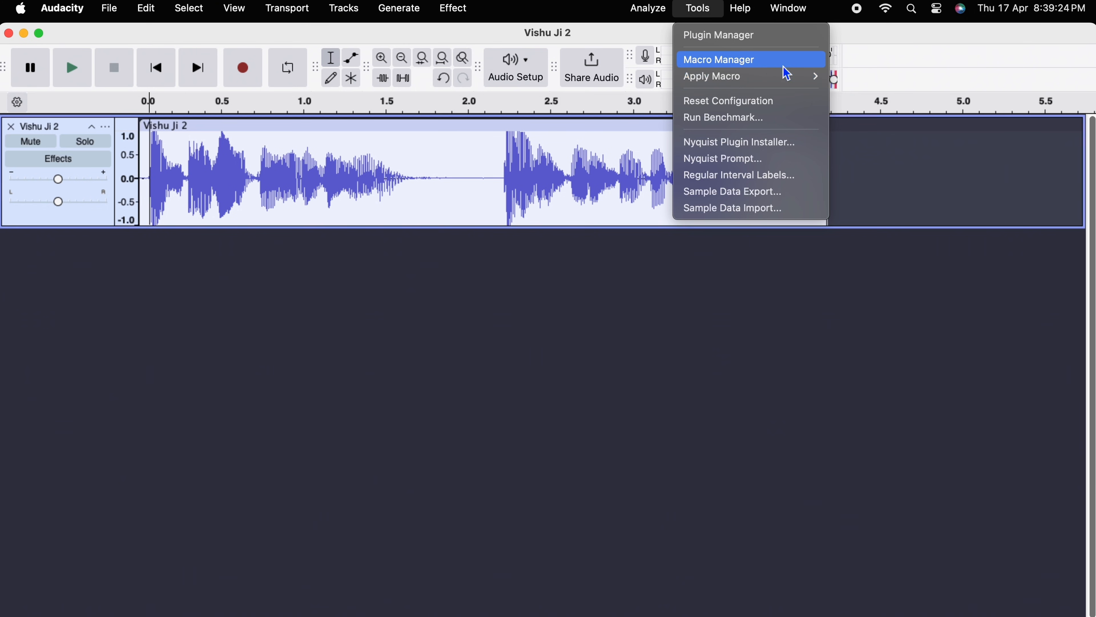
click(767, 67)
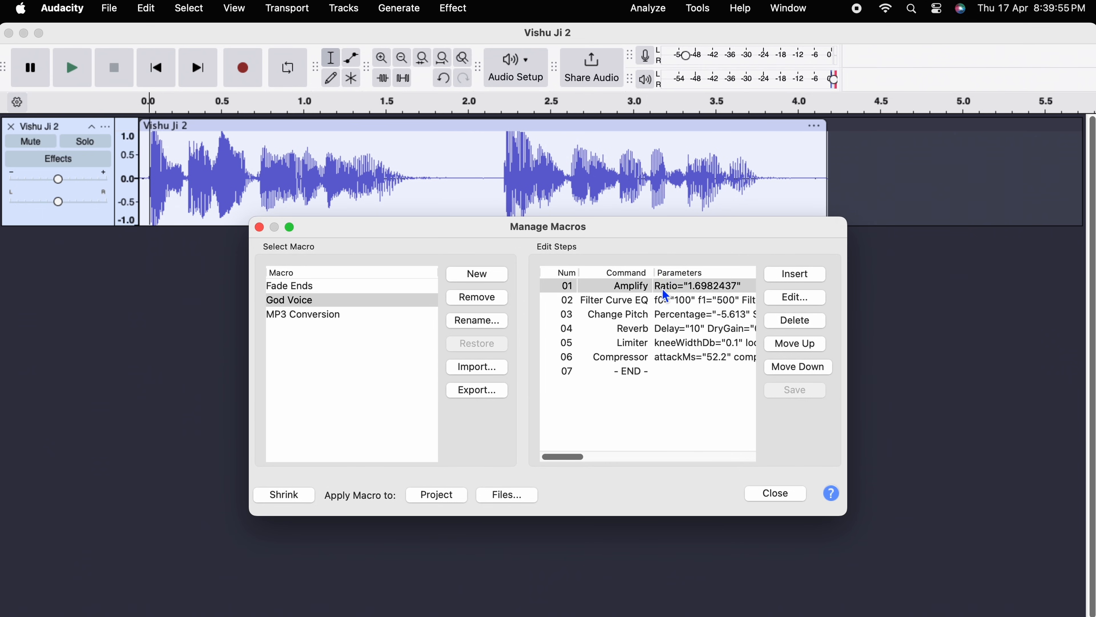
click(778, 302)
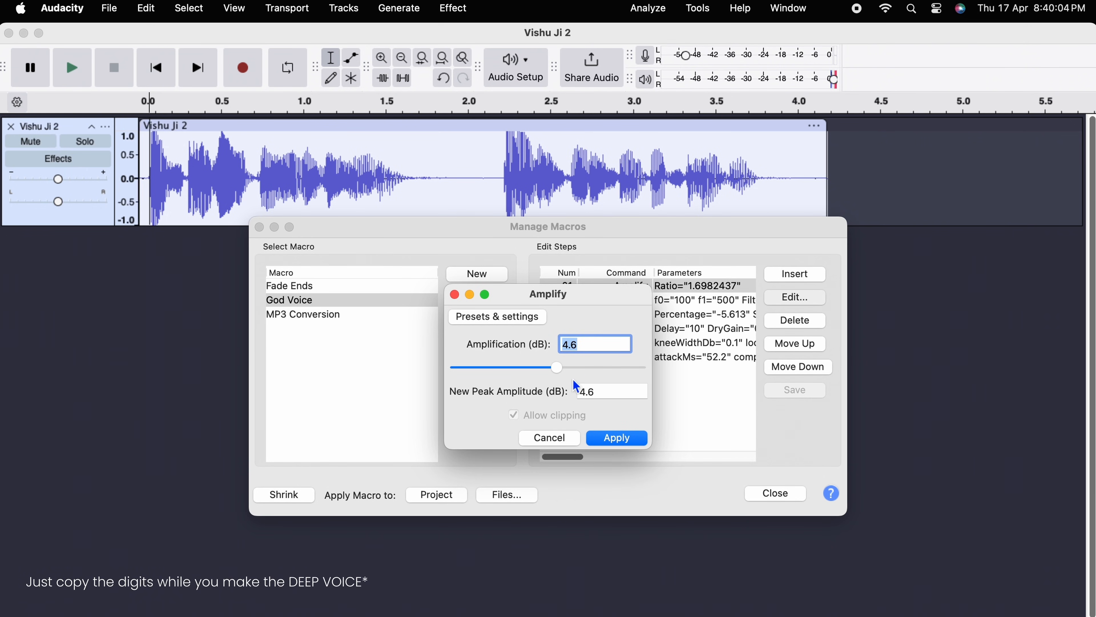
click(455, 295)
click(665, 301)
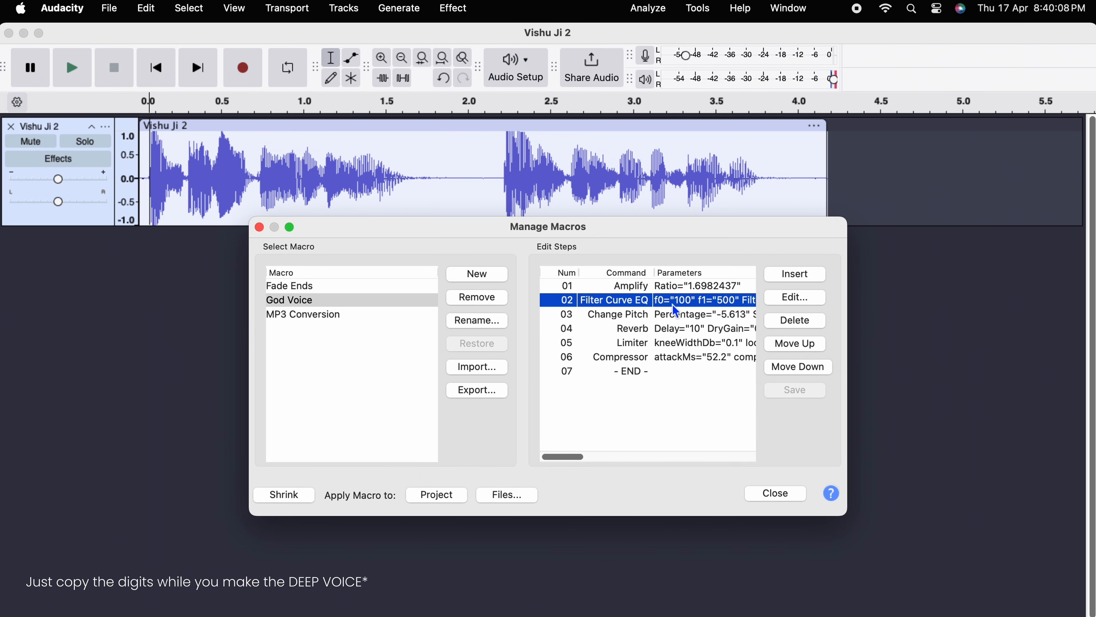
click(795, 298)
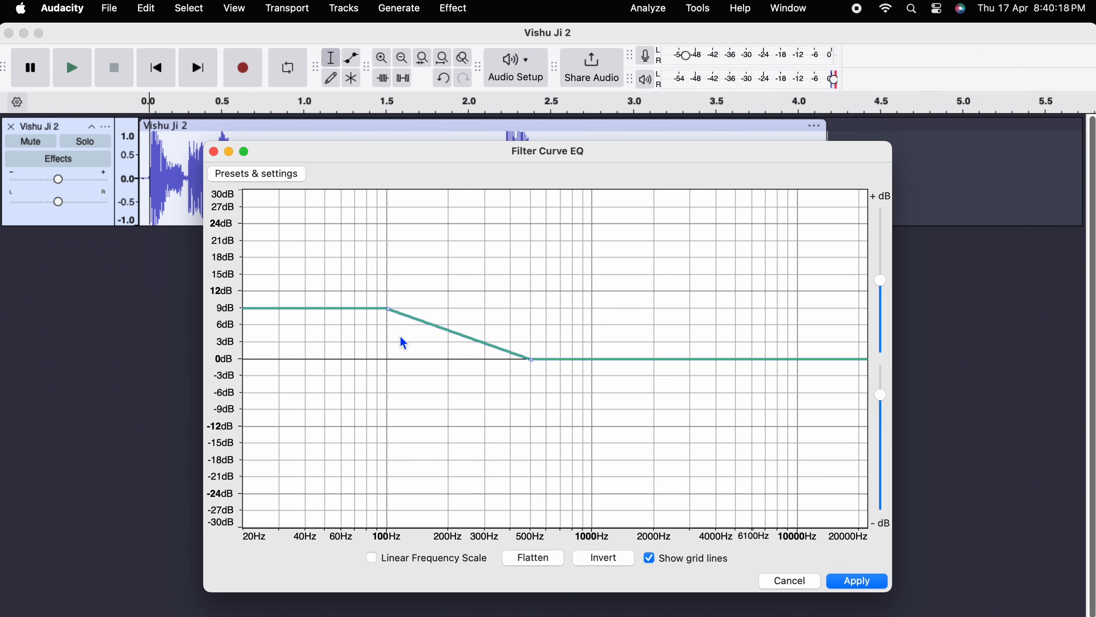
click(789, 582)
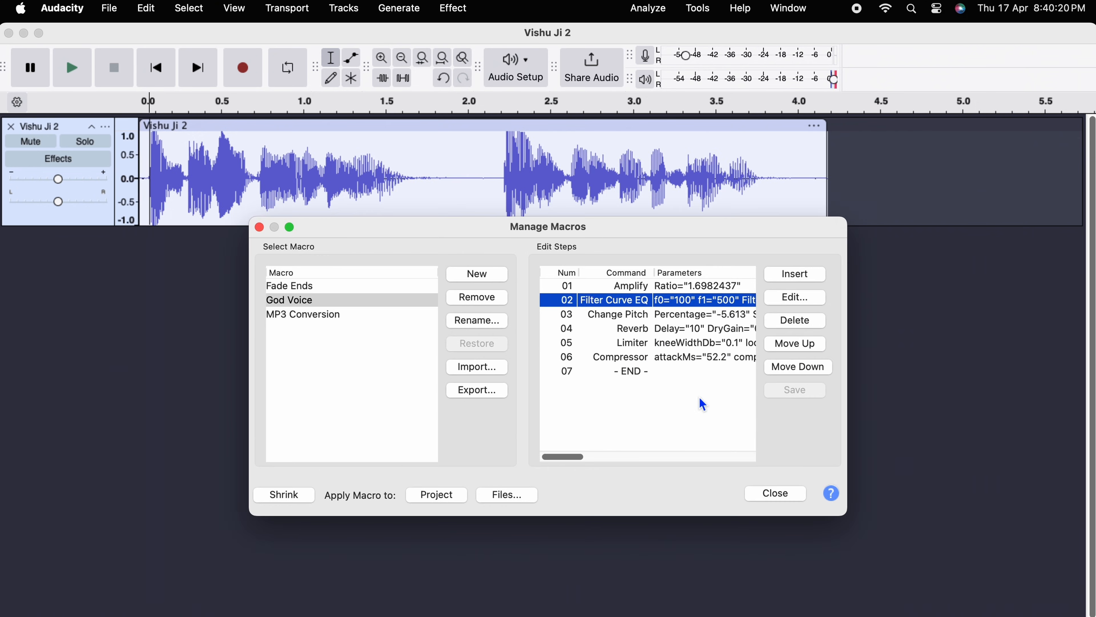
Step: Examine the Change Pitch and Reverb settings of the God Voice macro without changing them
click(661, 316)
click(790, 298)
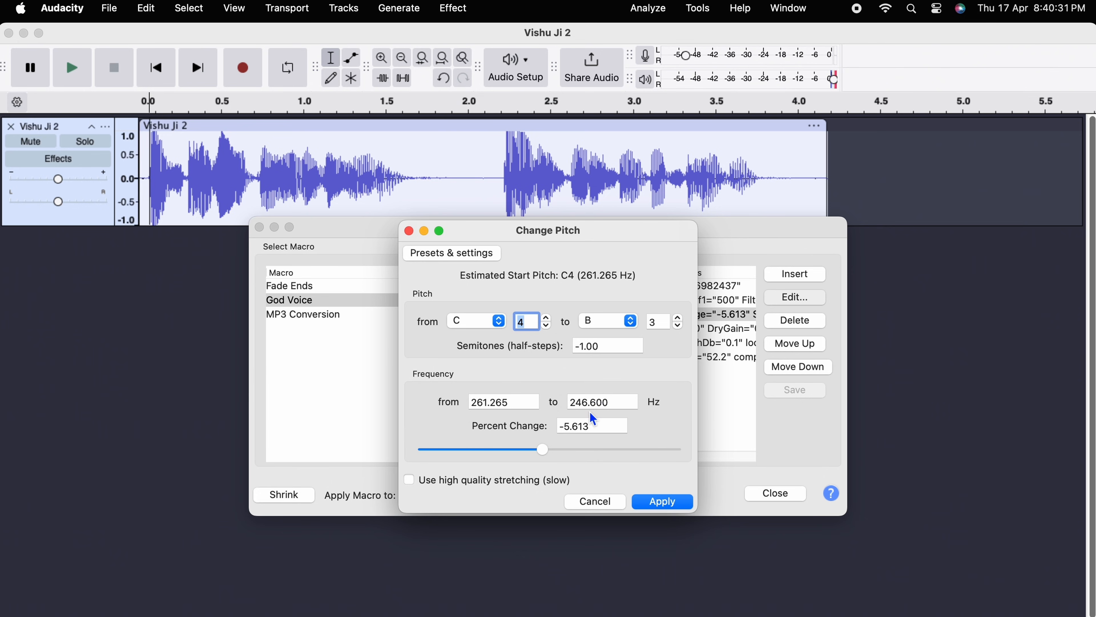
click(611, 502)
click(702, 331)
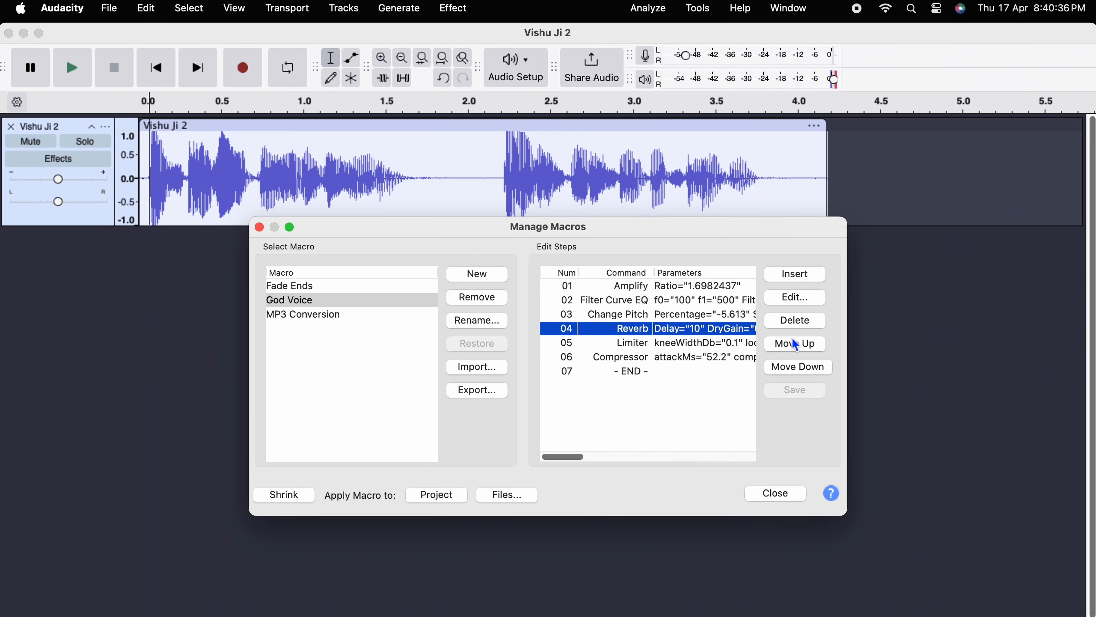
click(796, 298)
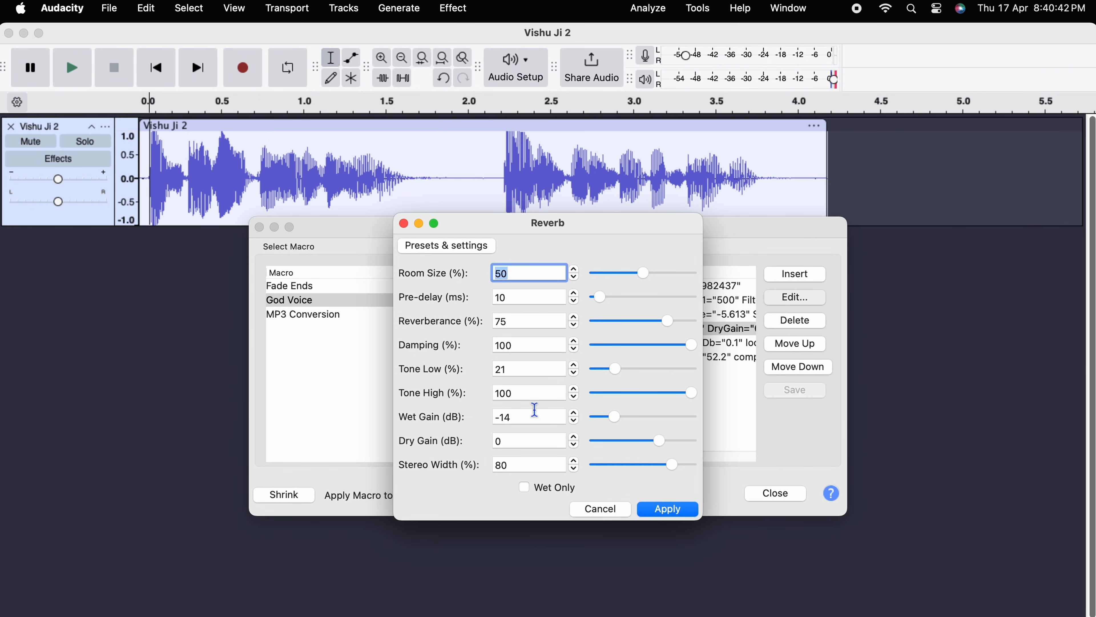
click(602, 509)
Step: Examine the Limiter and Compressor settings of the God Voice macro and close the Macro Manager
click(676, 345)
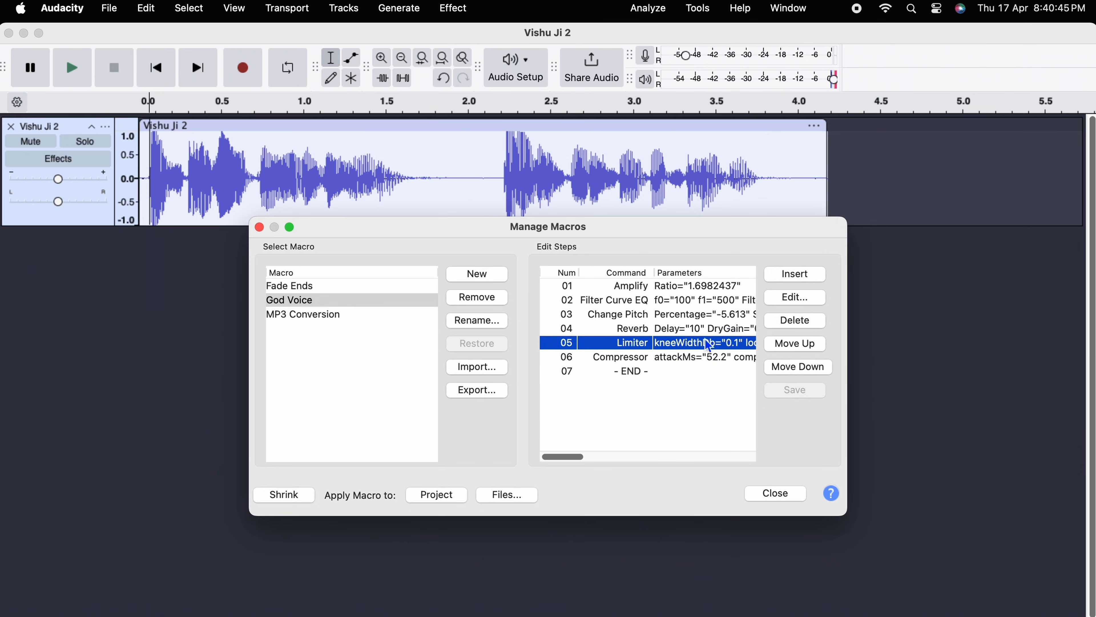
click(797, 297)
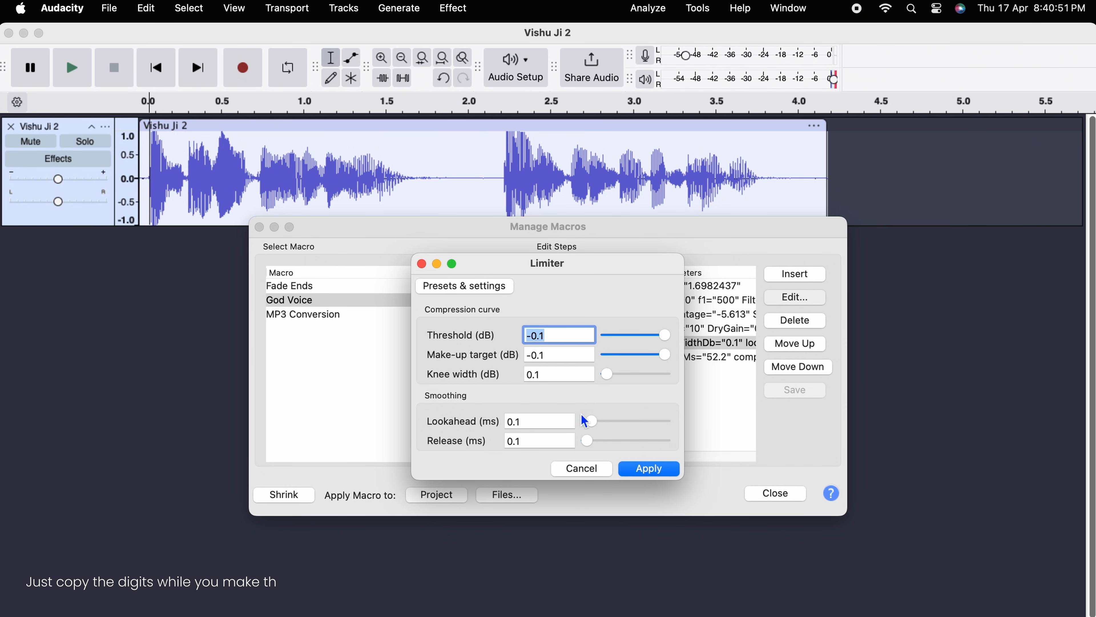
click(597, 469)
click(673, 358)
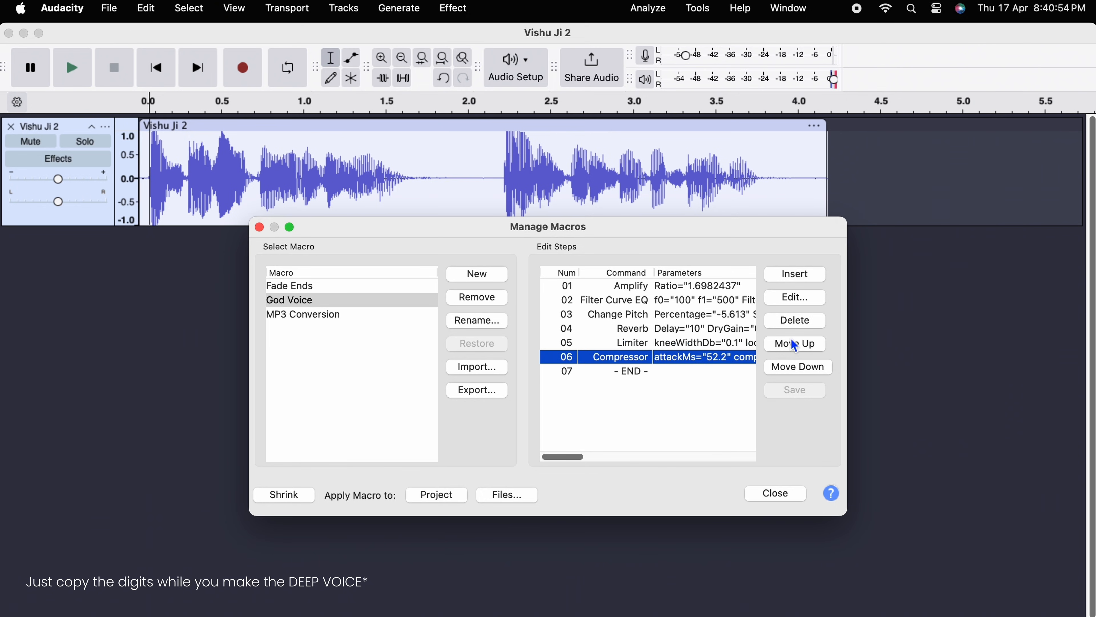
click(806, 302)
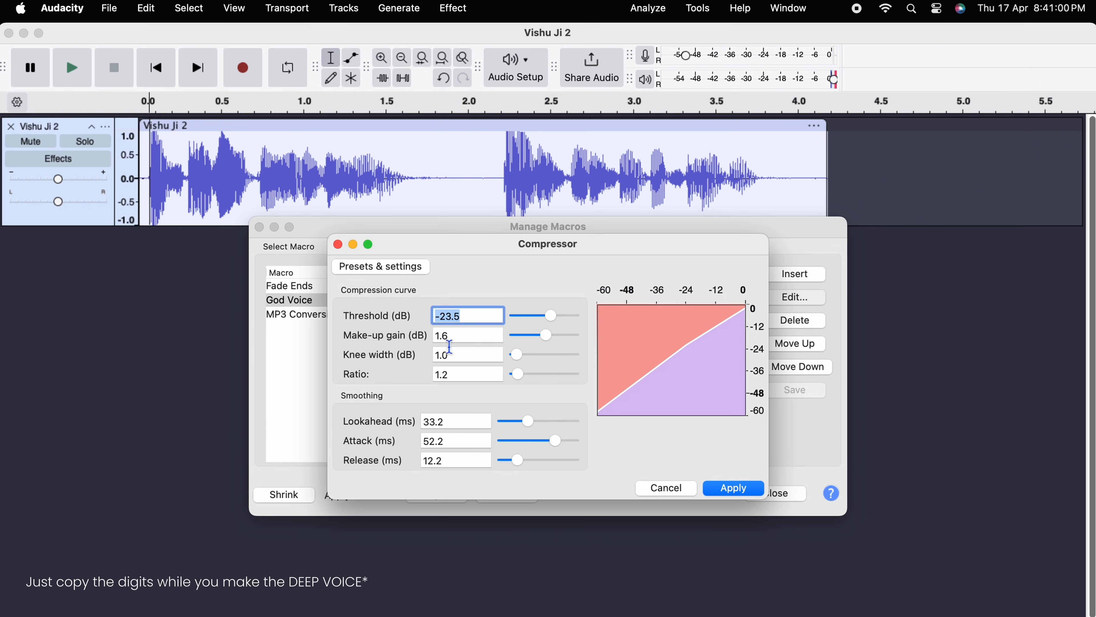
click(687, 487)
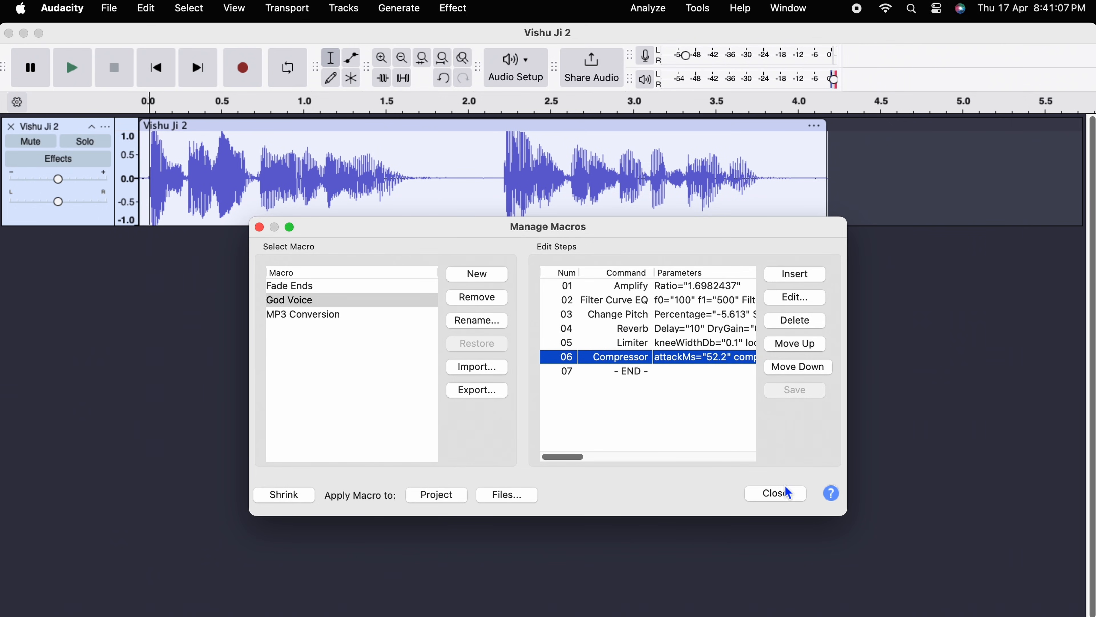
click(784, 501)
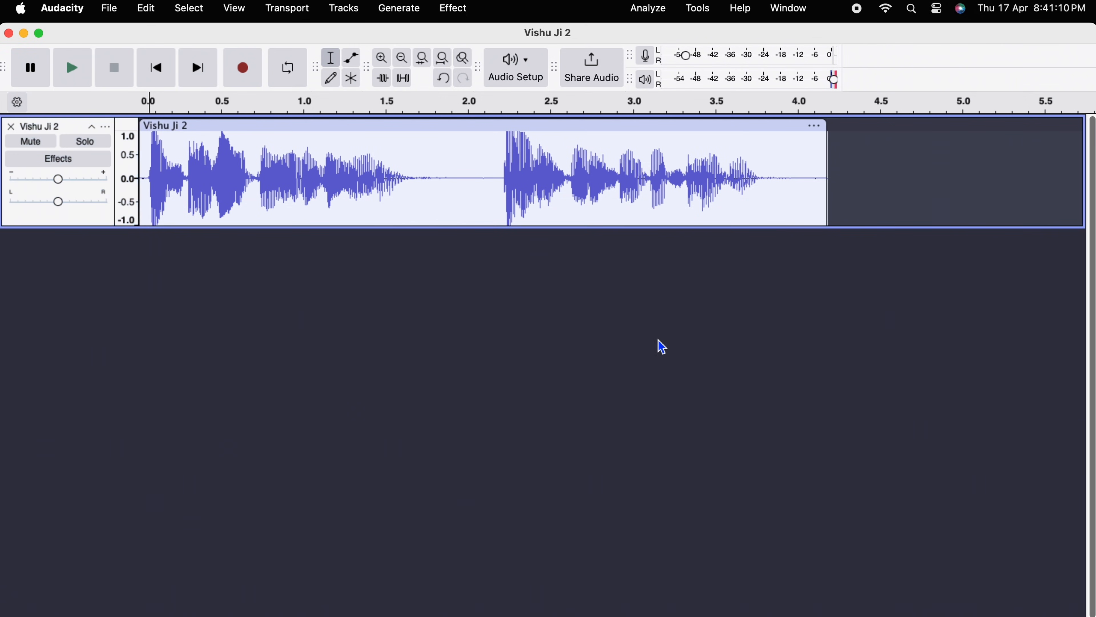
Step: Create a new macro named God Voice New in the Macro Manager
click(698, 9)
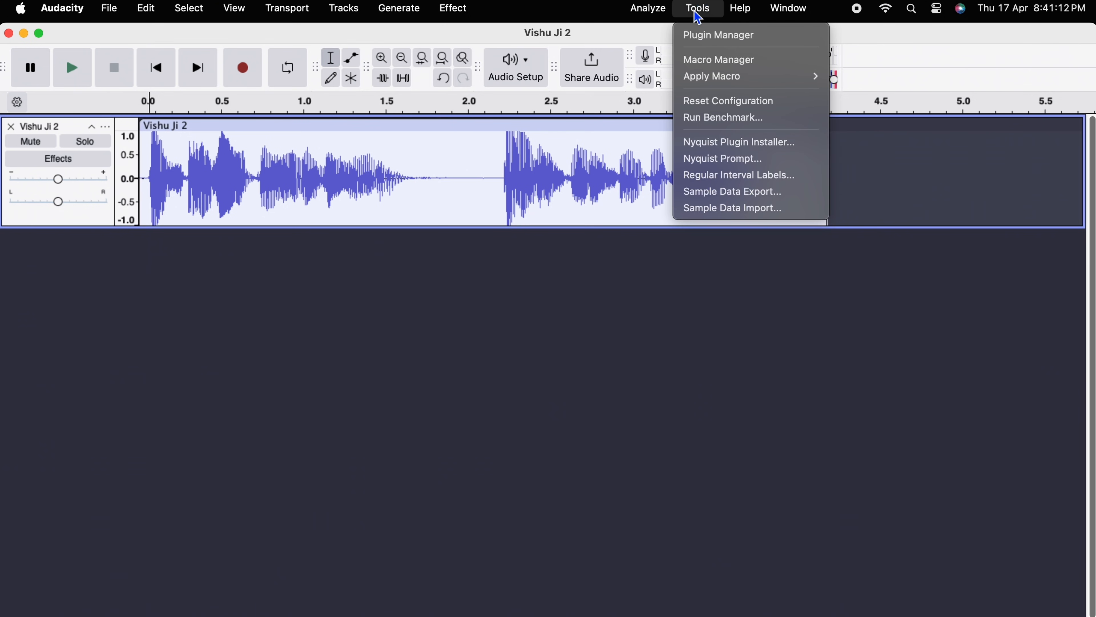
click(727, 58)
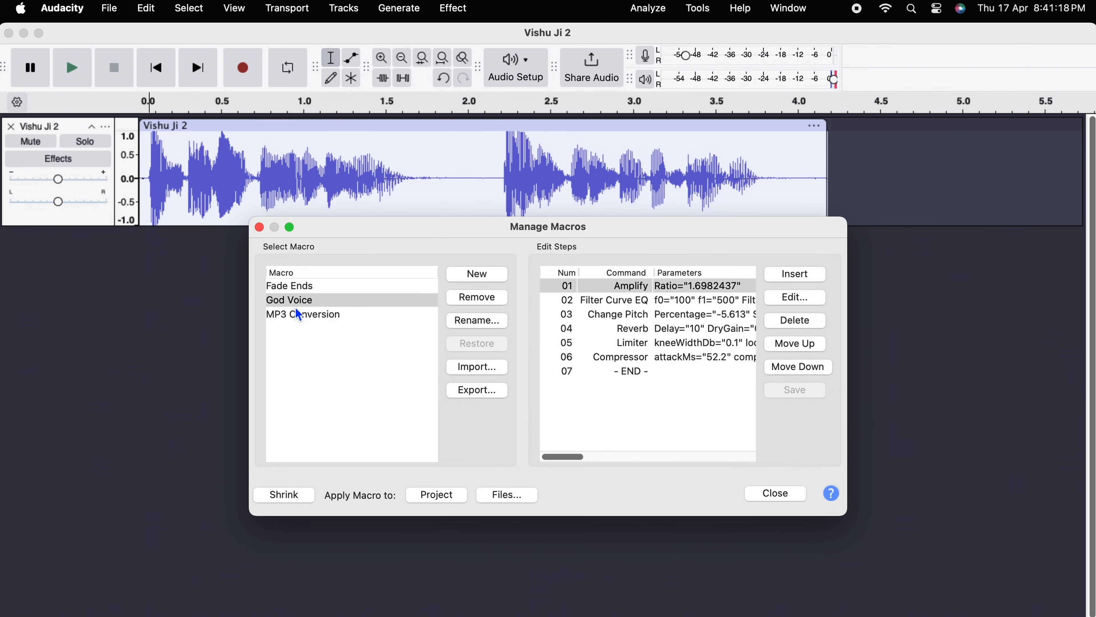
click(496, 278)
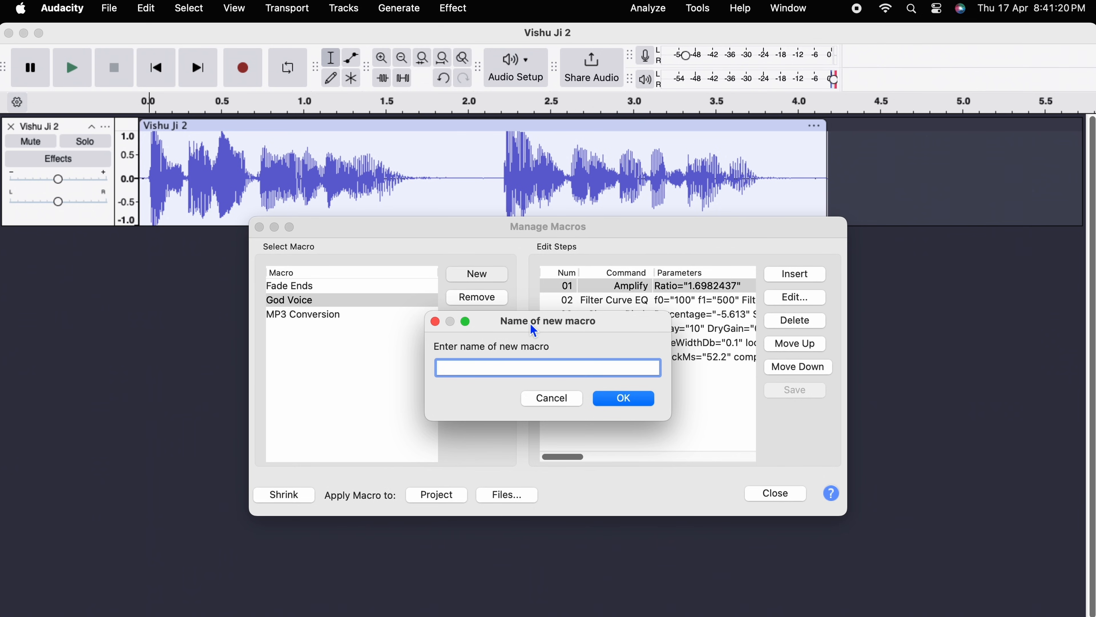
text(God Voice New)
click(643, 401)
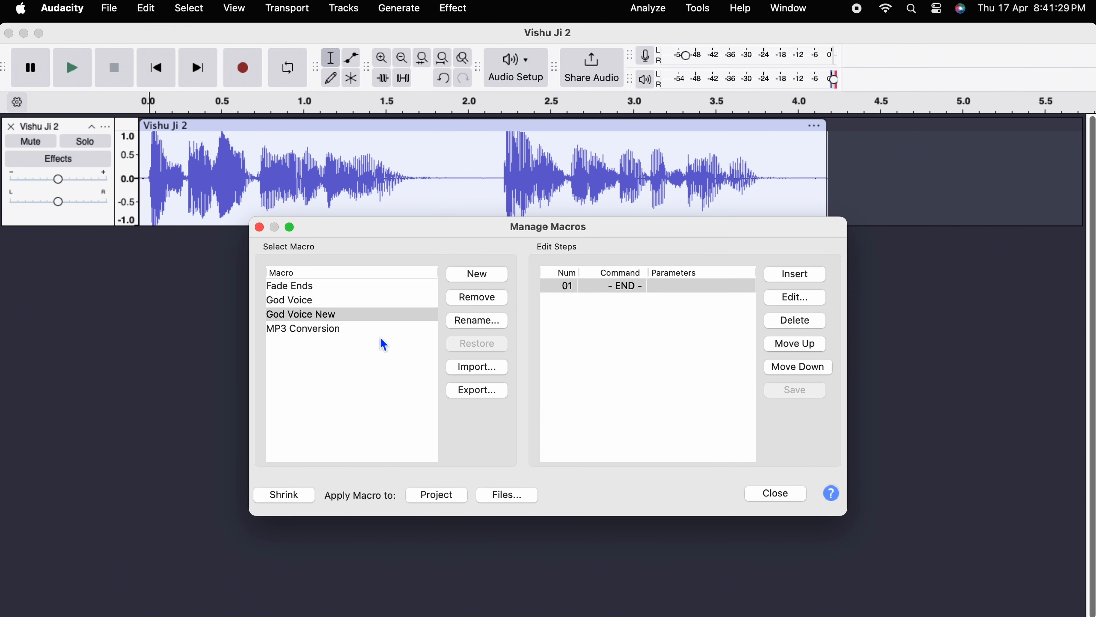
Step: Insert the Amplify command as the first step of the God Voice New macro
click(797, 276)
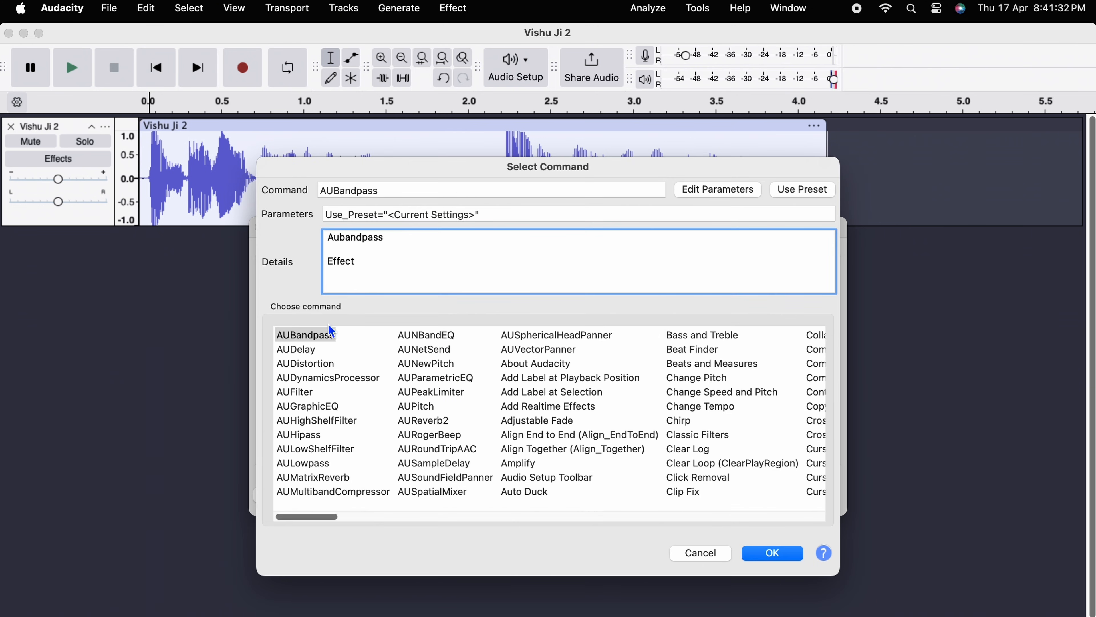
click(393, 191)
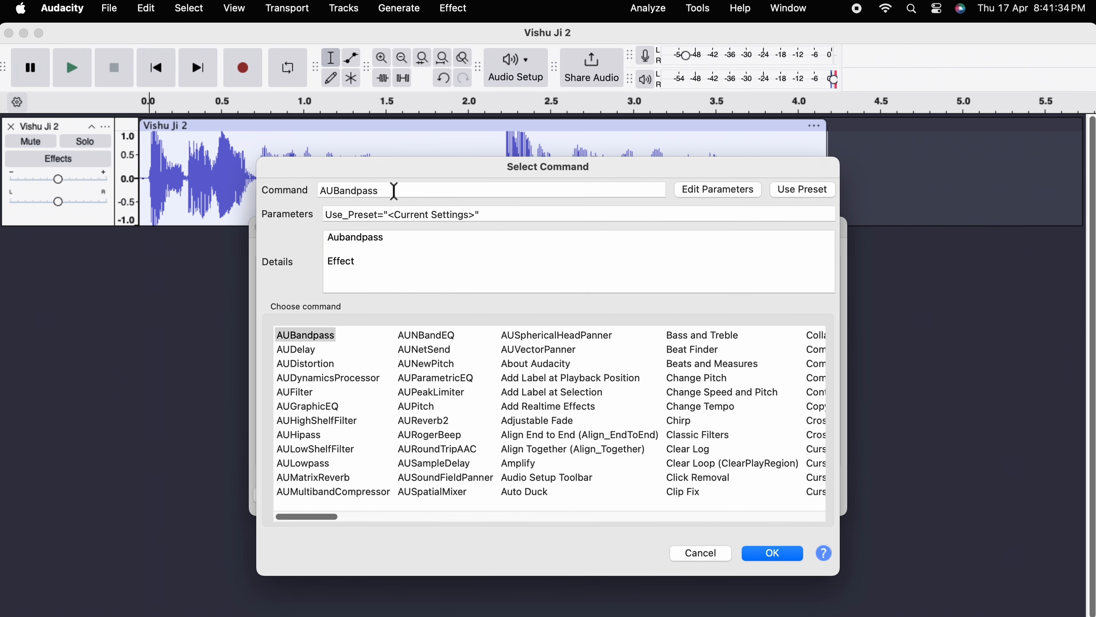
scroll(480, 451, right, 5)
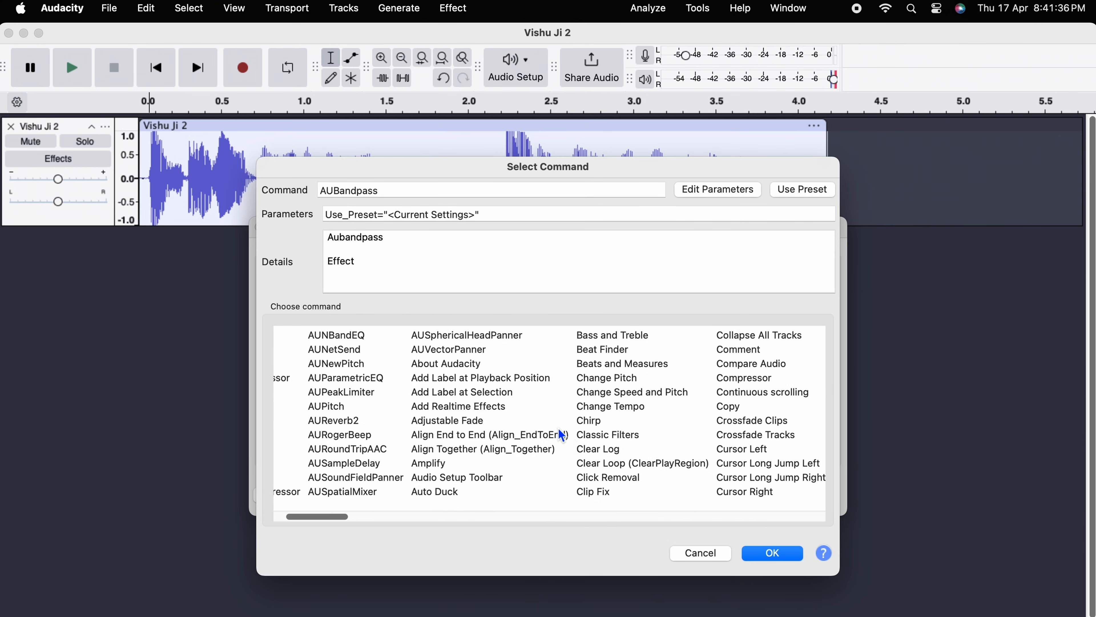
drag(389, 190, 349, 190)
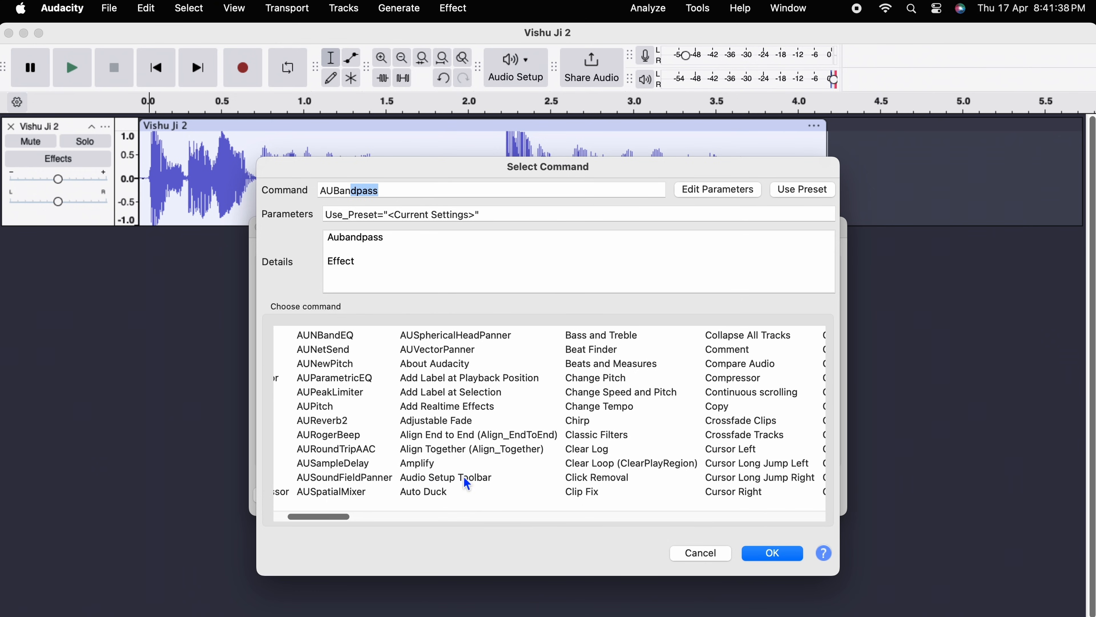
click(432, 464)
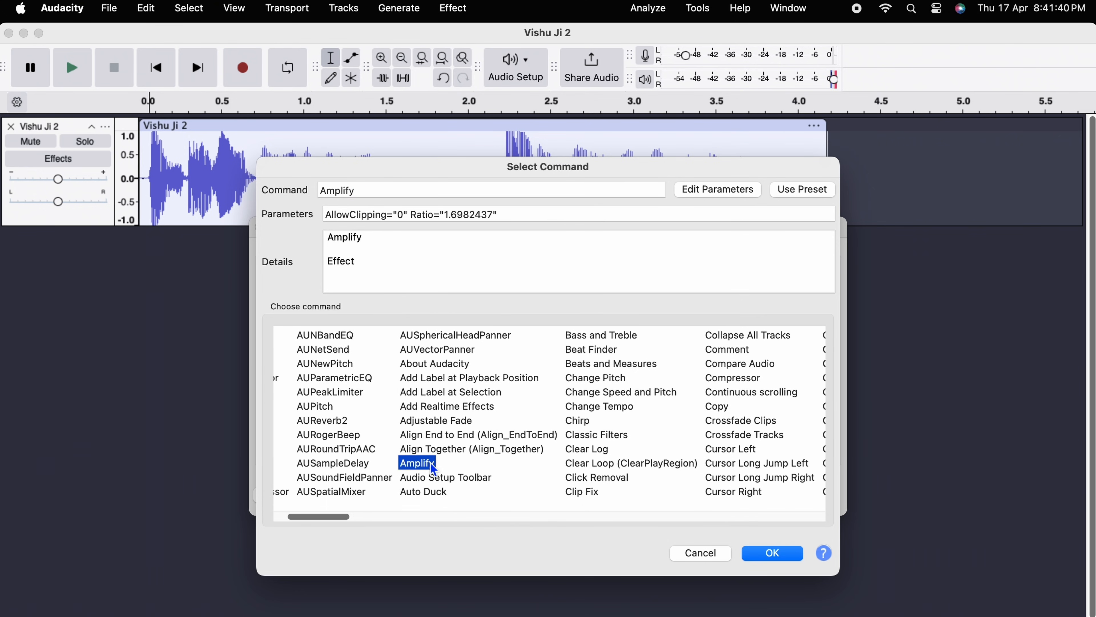
click(782, 554)
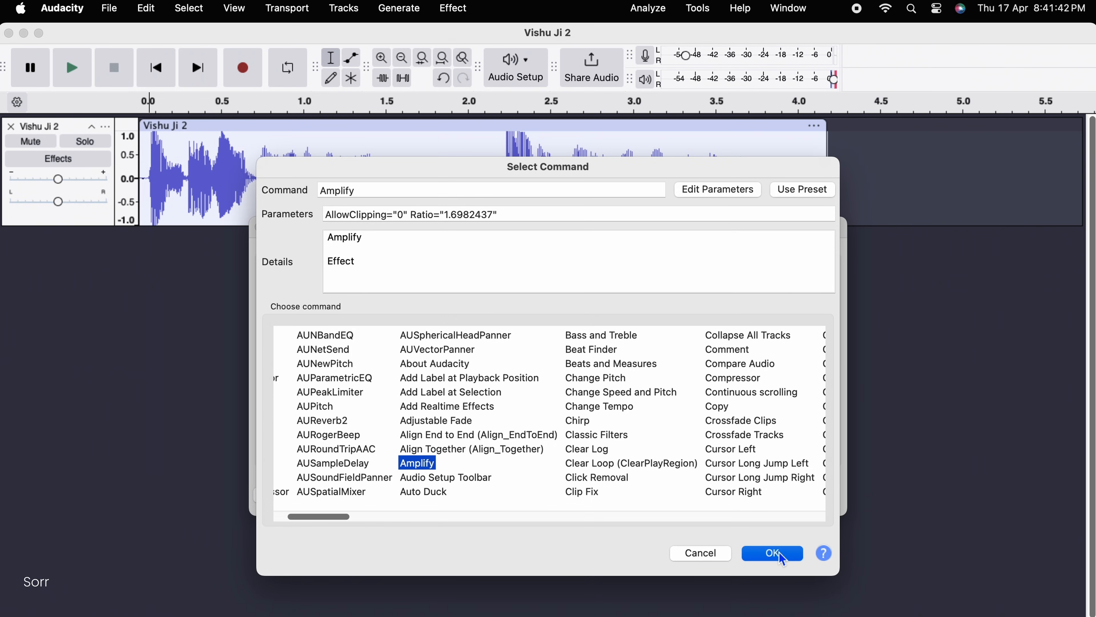
Step: Examine the Amplify settings of the God Voice New macro without changing them and close the Macro Manager
click(659, 289)
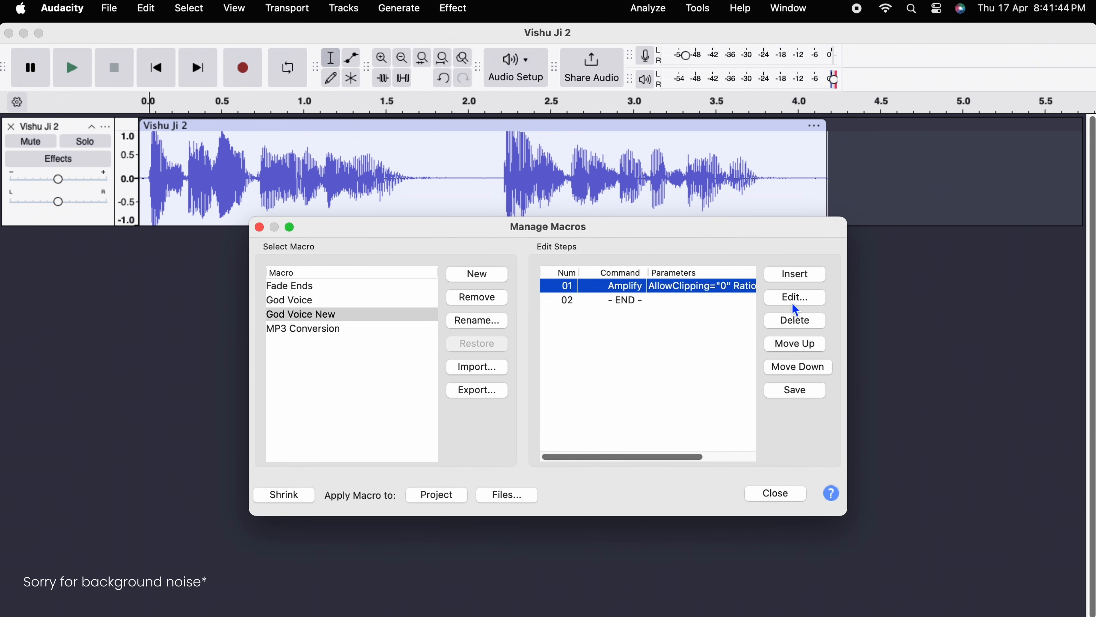
click(795, 302)
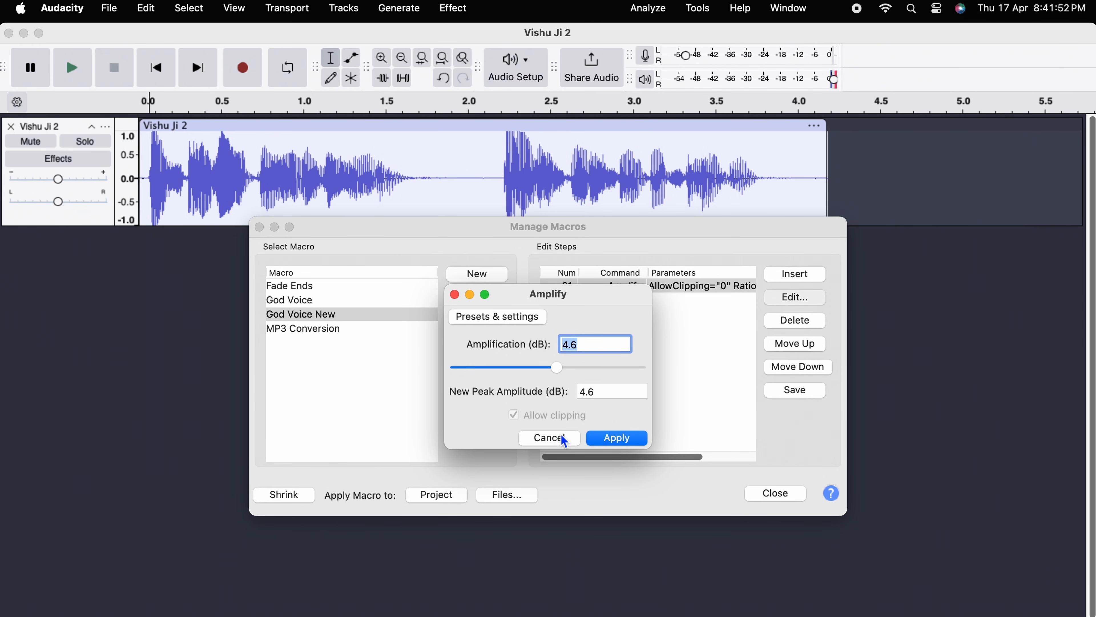
click(549, 438)
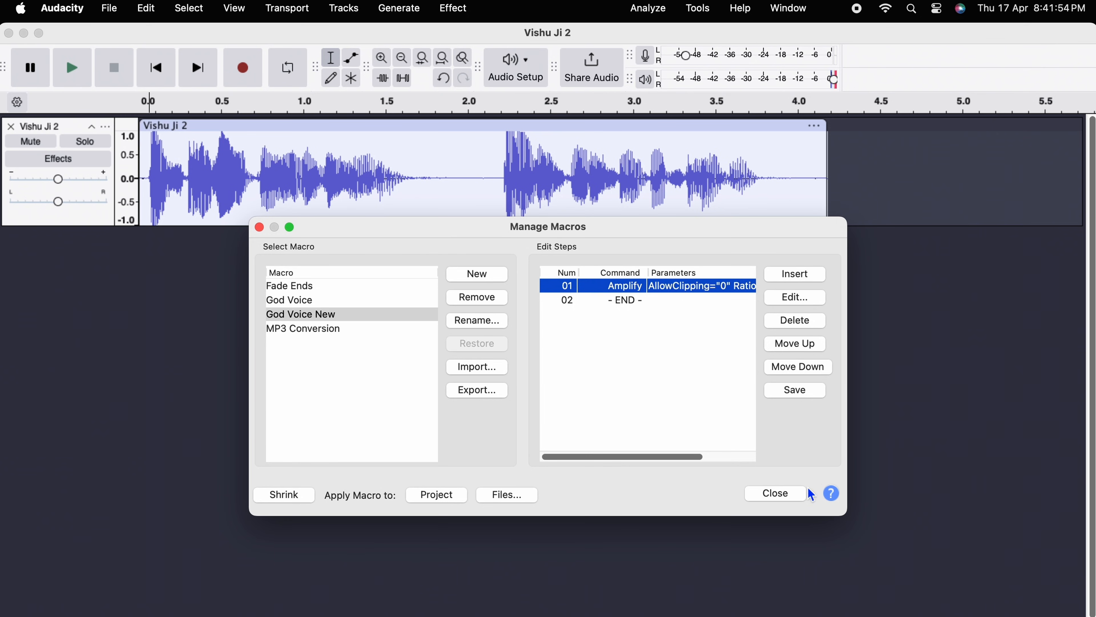
click(774, 494)
click(569, 275)
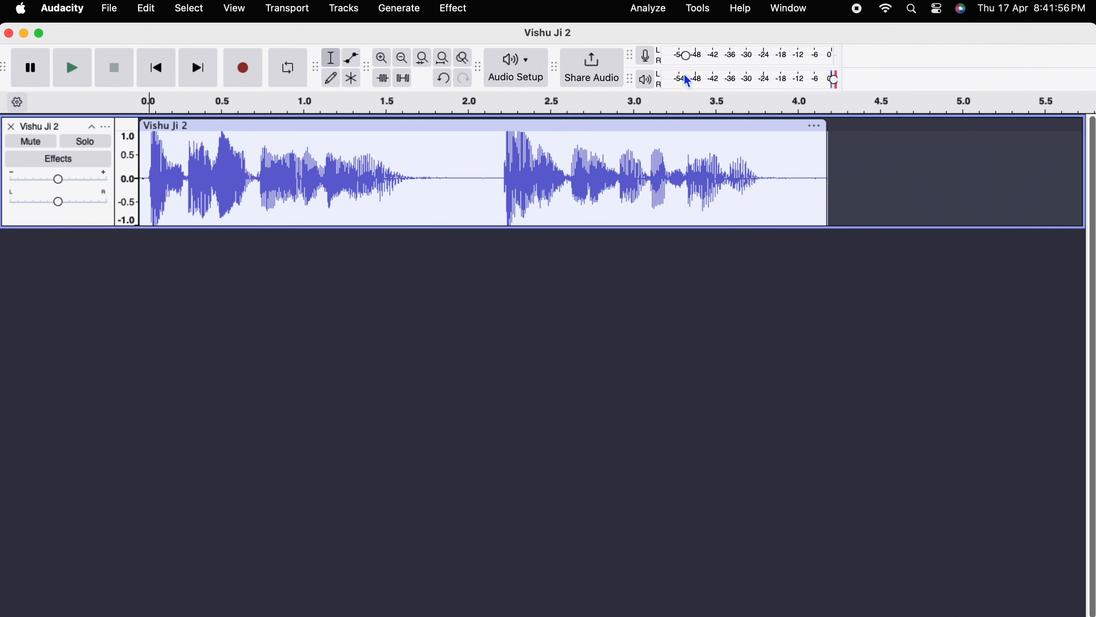
Step: Try to apply the God Voice macro to the Vishu Ji 2 clip without selecting any audio
click(698, 8)
mouse_move(745, 77)
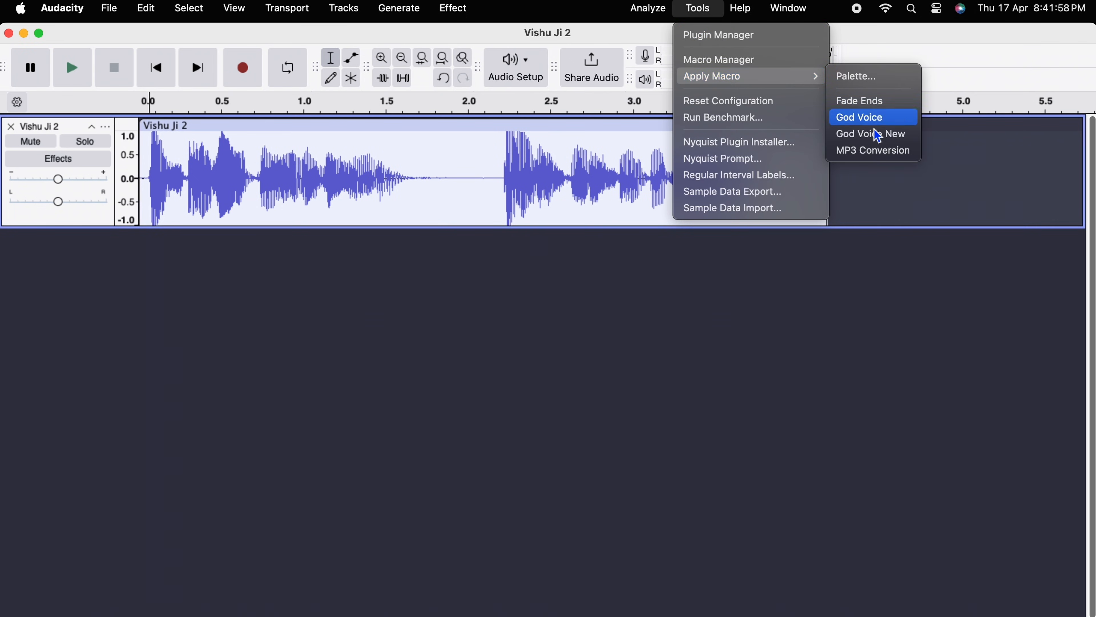
click(865, 118)
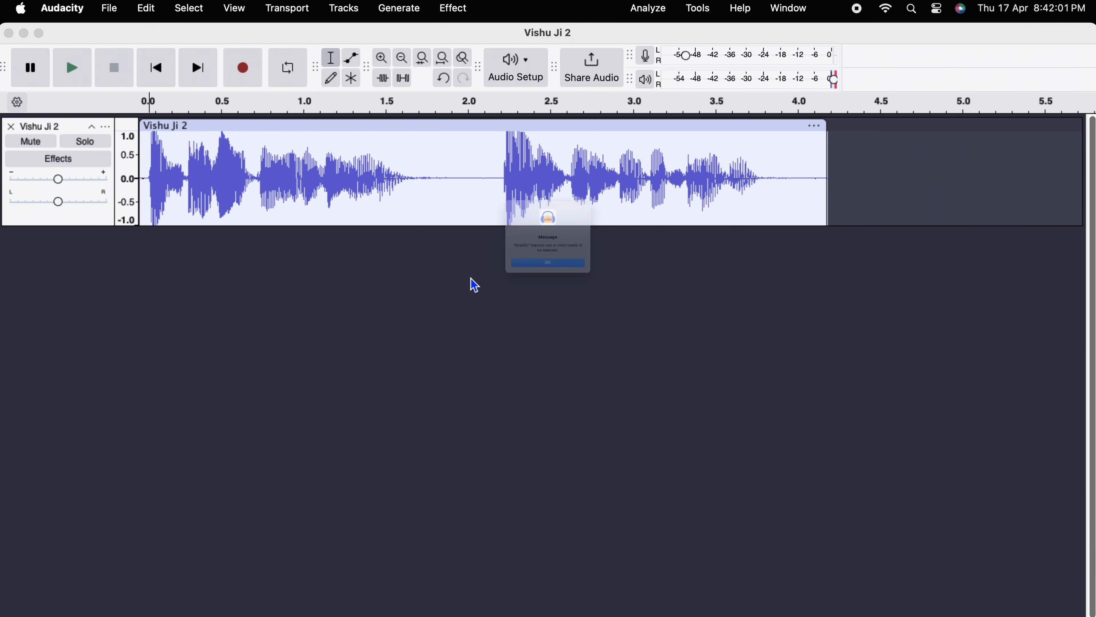
click(527, 294)
Step: Select the whole Vishu Ji 2 track, apply the God Voice macro to it and undo the effect
click(103, 216)
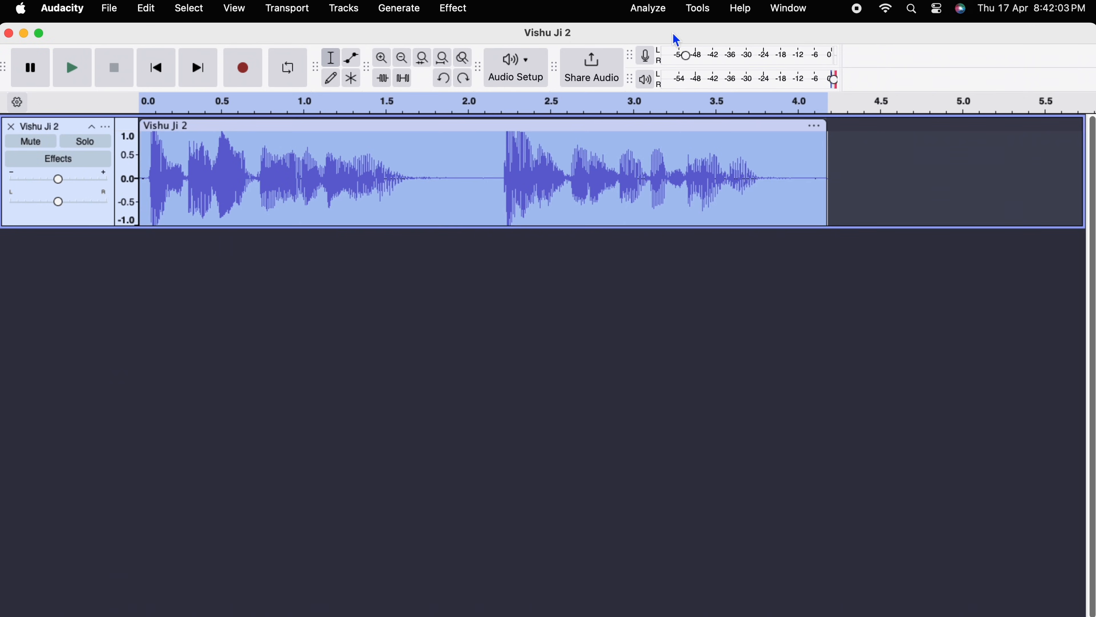
click(698, 8)
mouse_move(744, 77)
click(865, 117)
click(407, 187)
key(super+z)
click(378, 179)
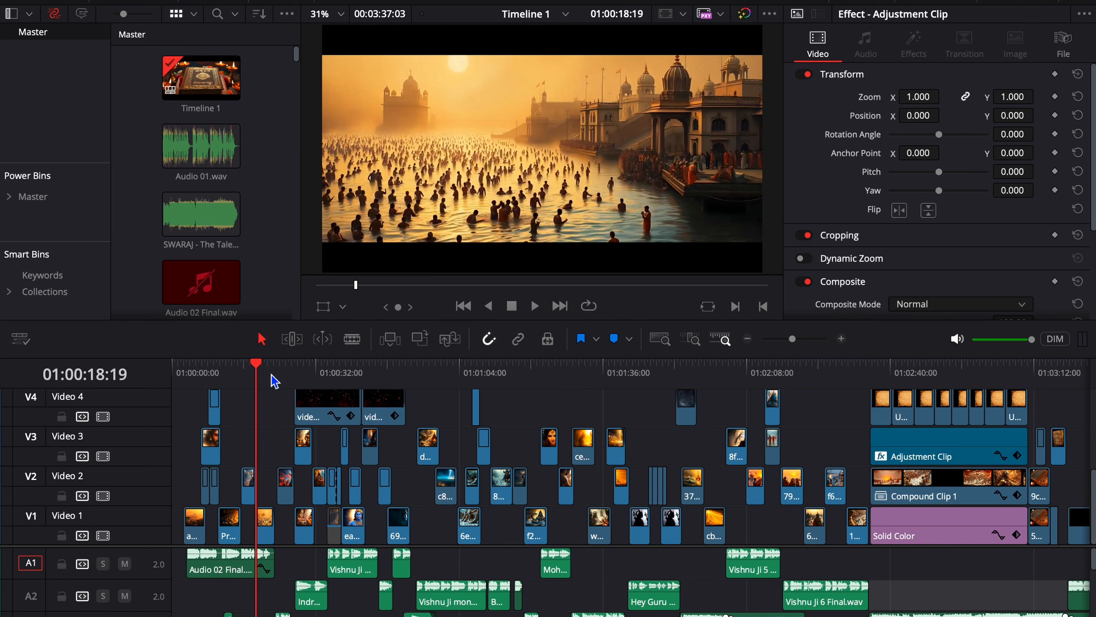
Step: Switch to DaVinci Resolve and scrub through the opening scenes of Timeline 1 at a closer timeline zoom
click(277, 374)
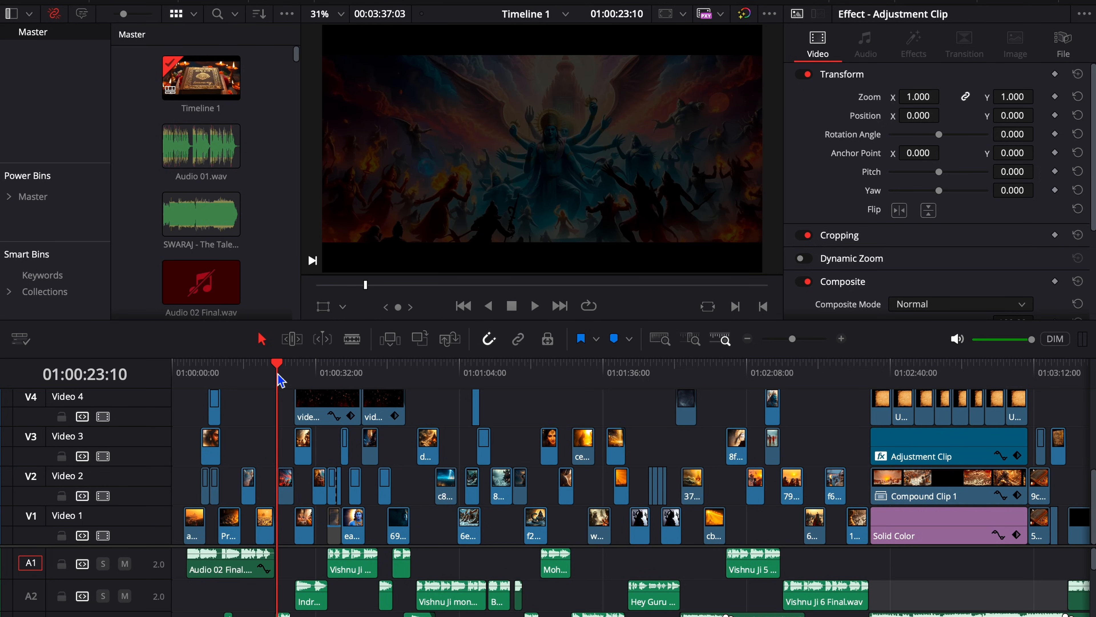
drag(399, 374, 269, 377)
key(ctrl+equal)
key(ctrl+equal)
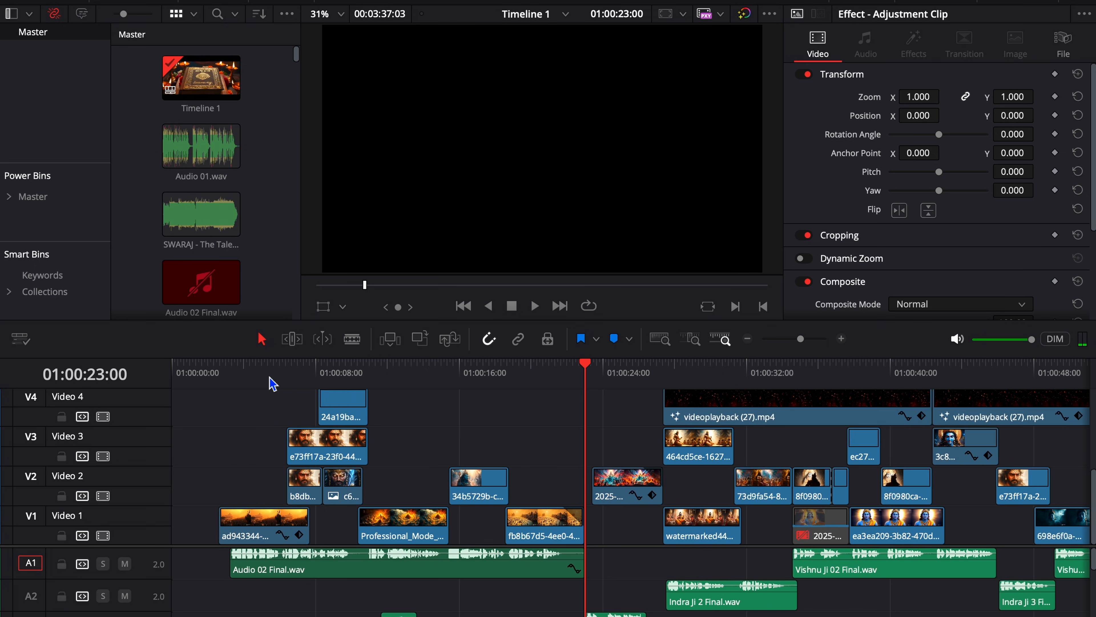
click(346, 367)
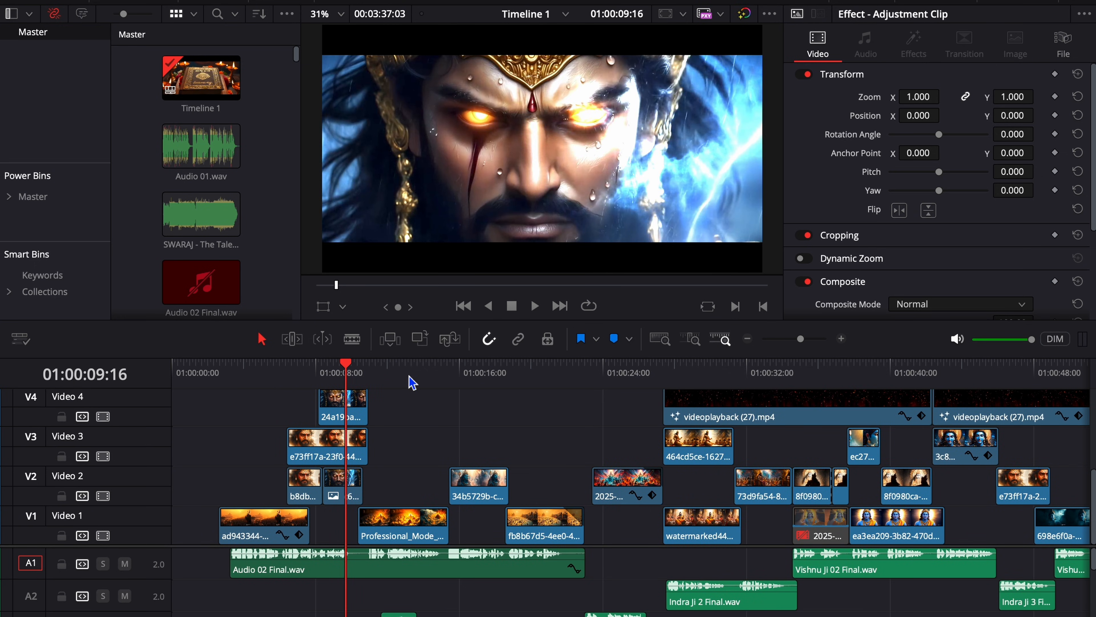
drag(412, 383, 361, 374)
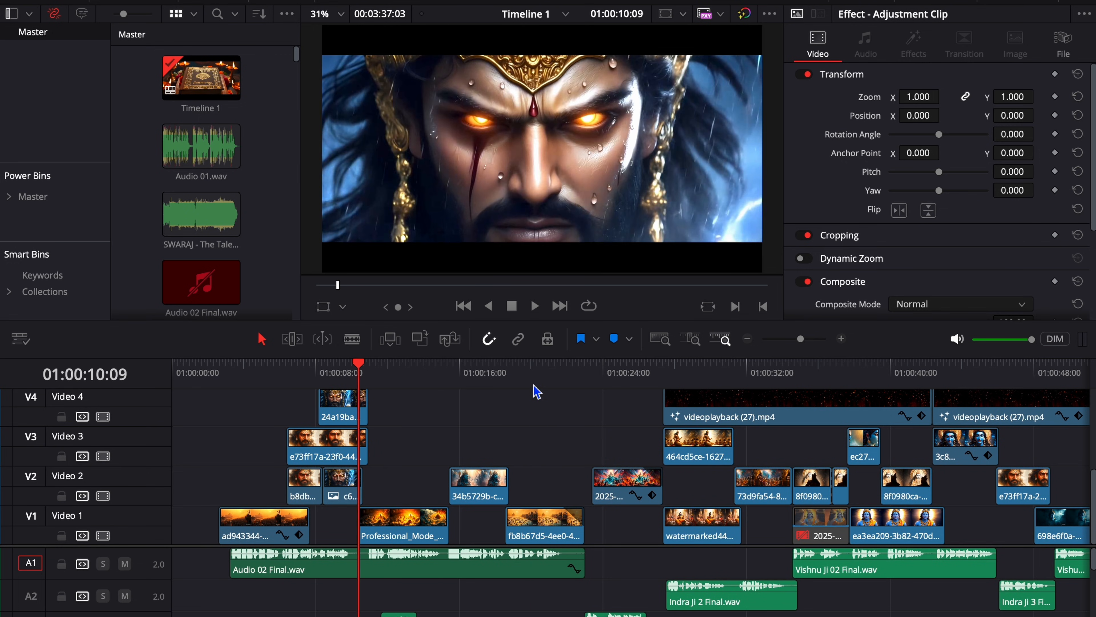
Step: Play the court scene on Timeline 1 from about 29 seconds to review its images with the voiceover
click(668, 388)
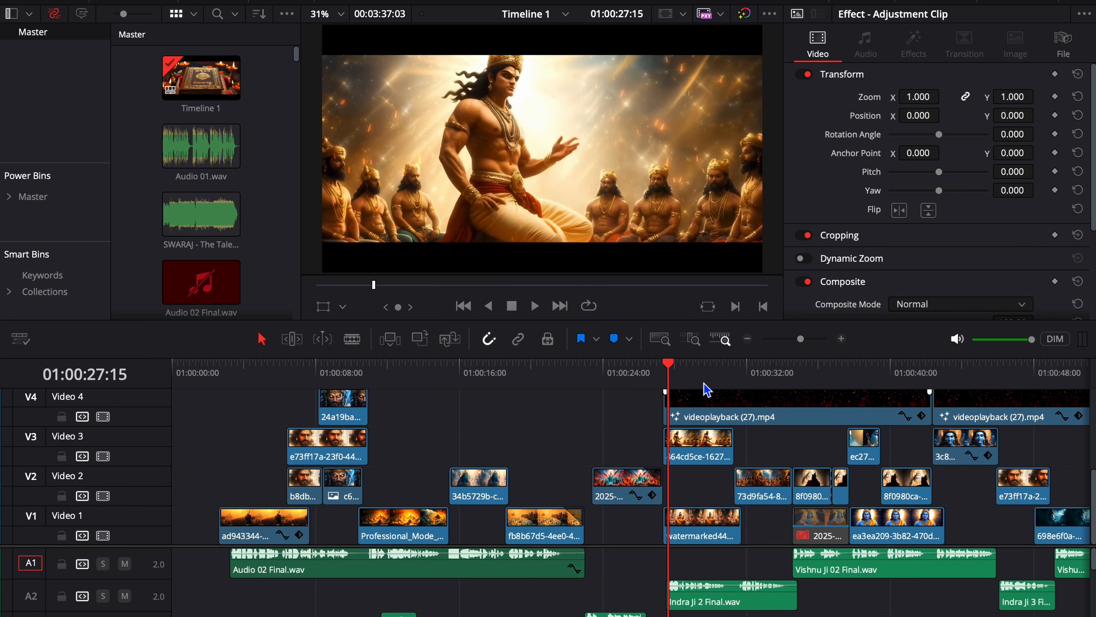
click(701, 391)
key(space)
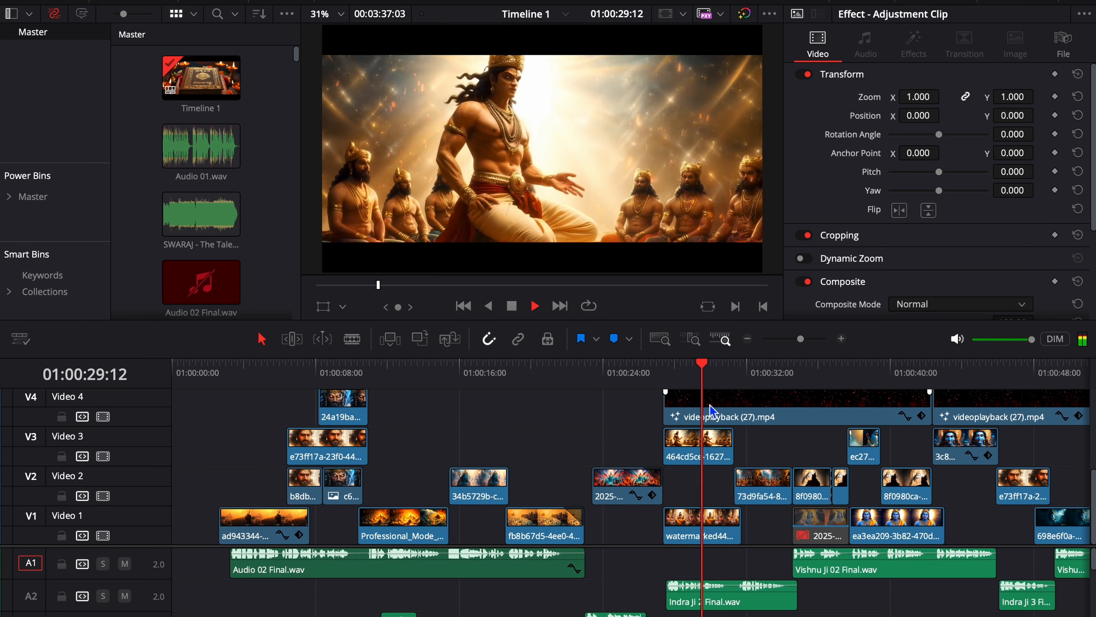
key(space)
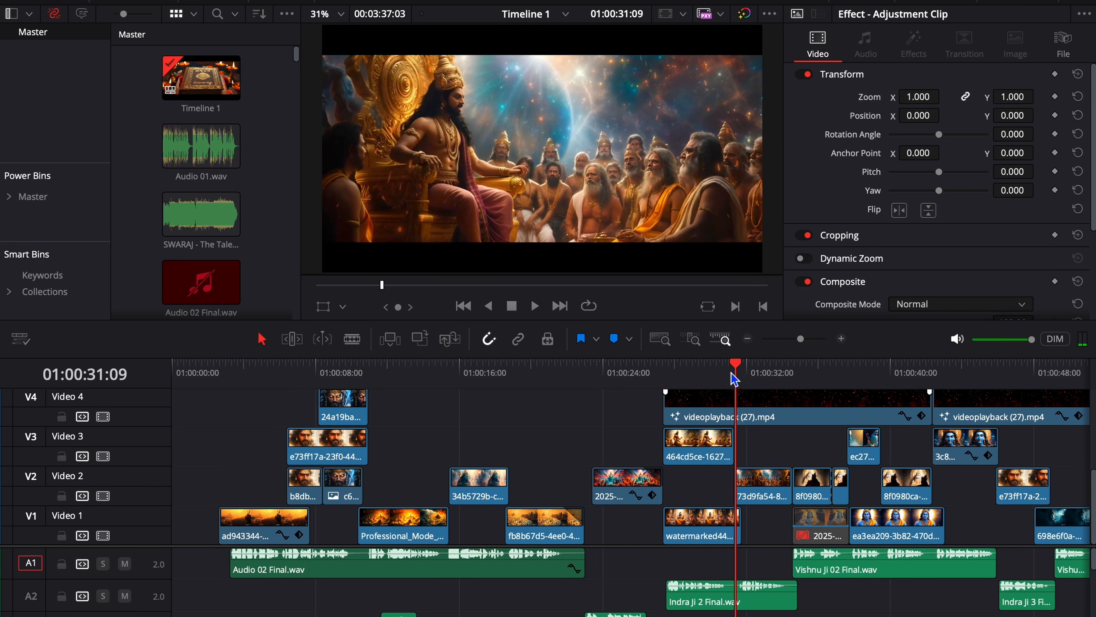
key(space)
Step: Disable and re-enable the 464cd5ce-1627 clip on Video 3 to compare it with the clip underneath
click(689, 380)
click(701, 449)
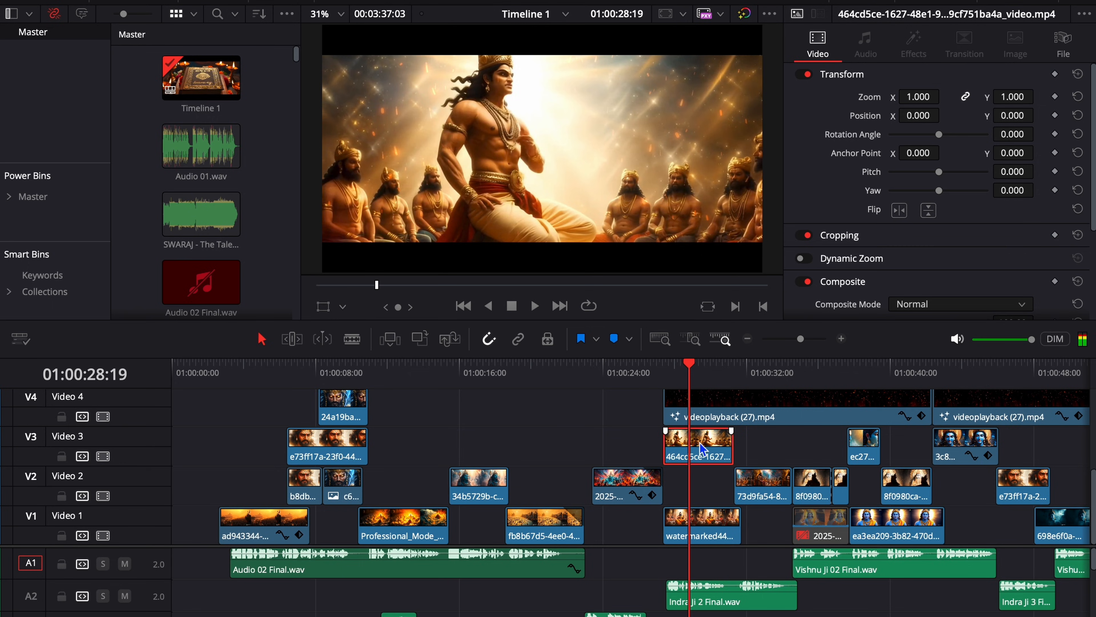
key(d)
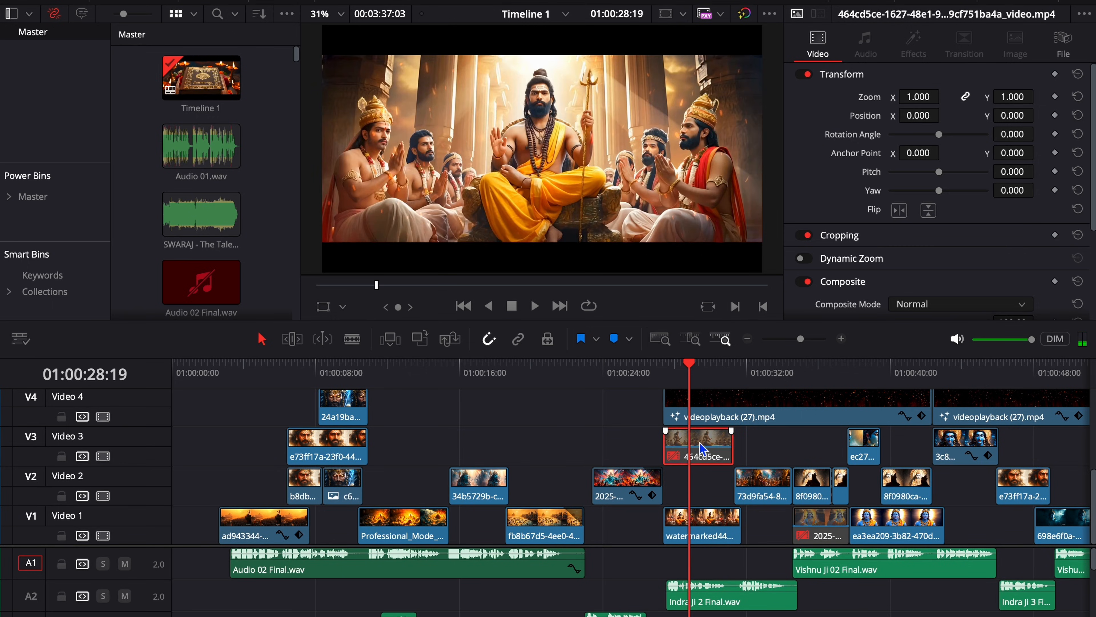
key(d)
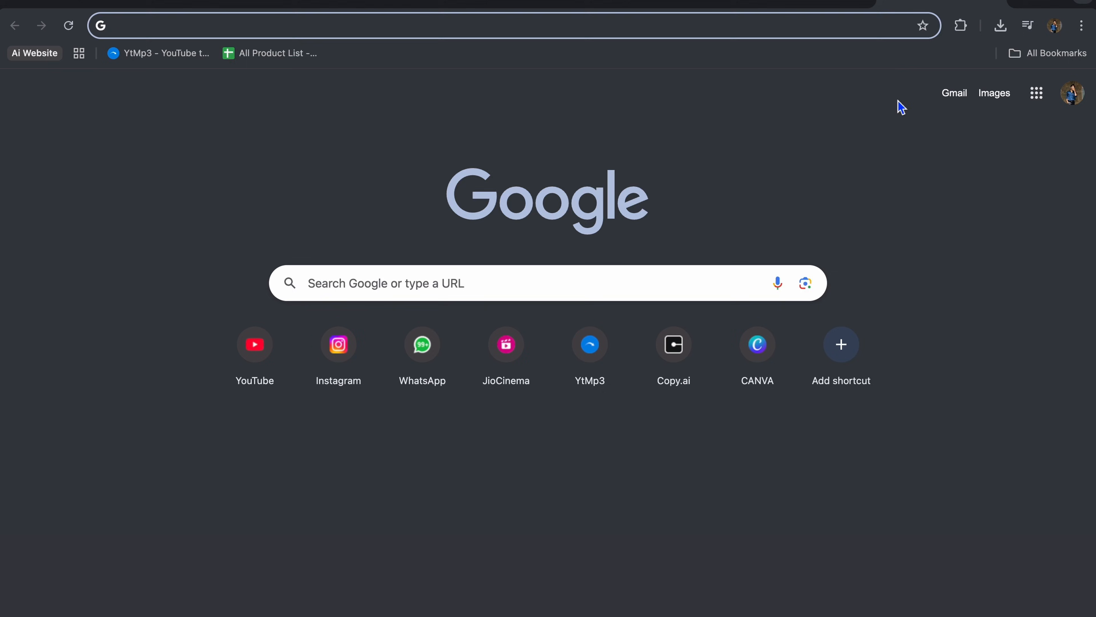
Step: Switch to Chrome, search the web for "learnado ai" and open the Leonardo.Ai website
text(lwar)
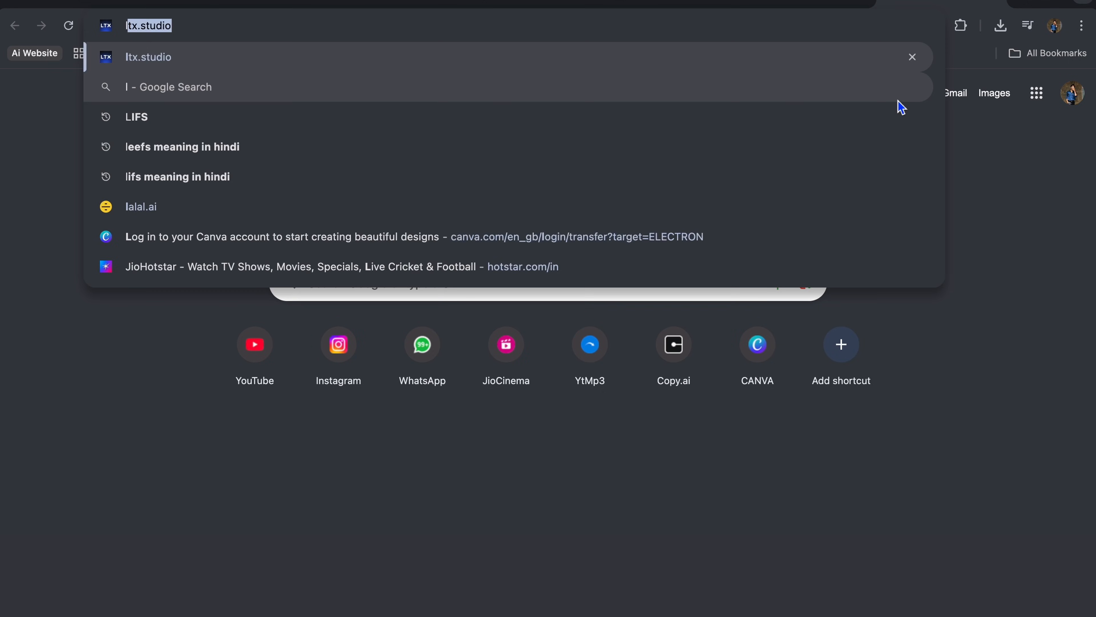
key(BackSpace)
key(BackSpace)
key(BackSpace)
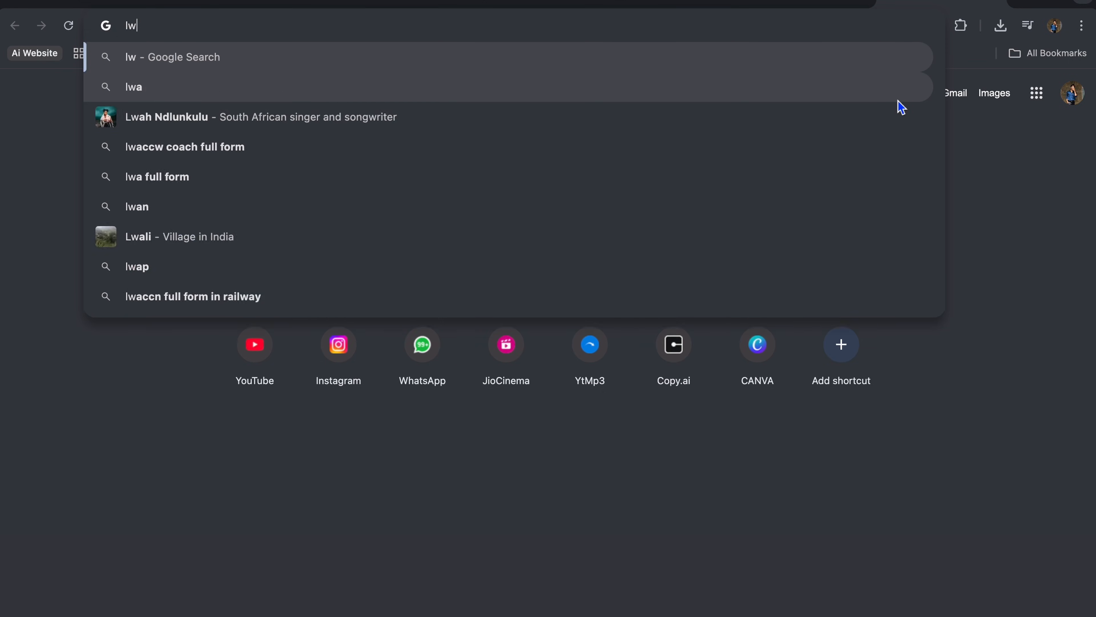
text(earna)
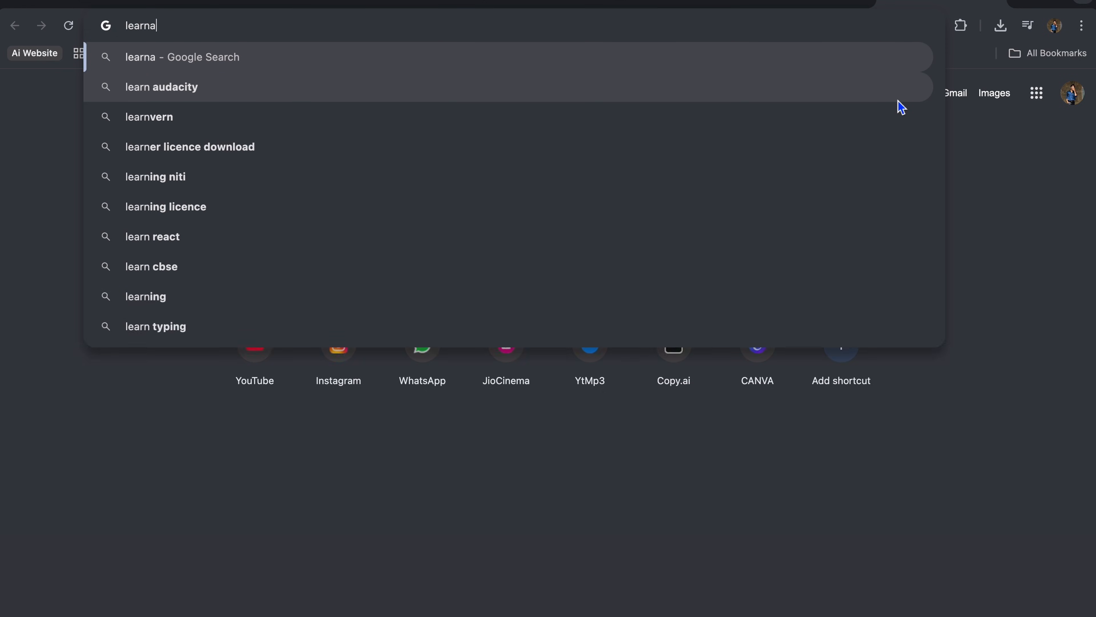
text(do ai)
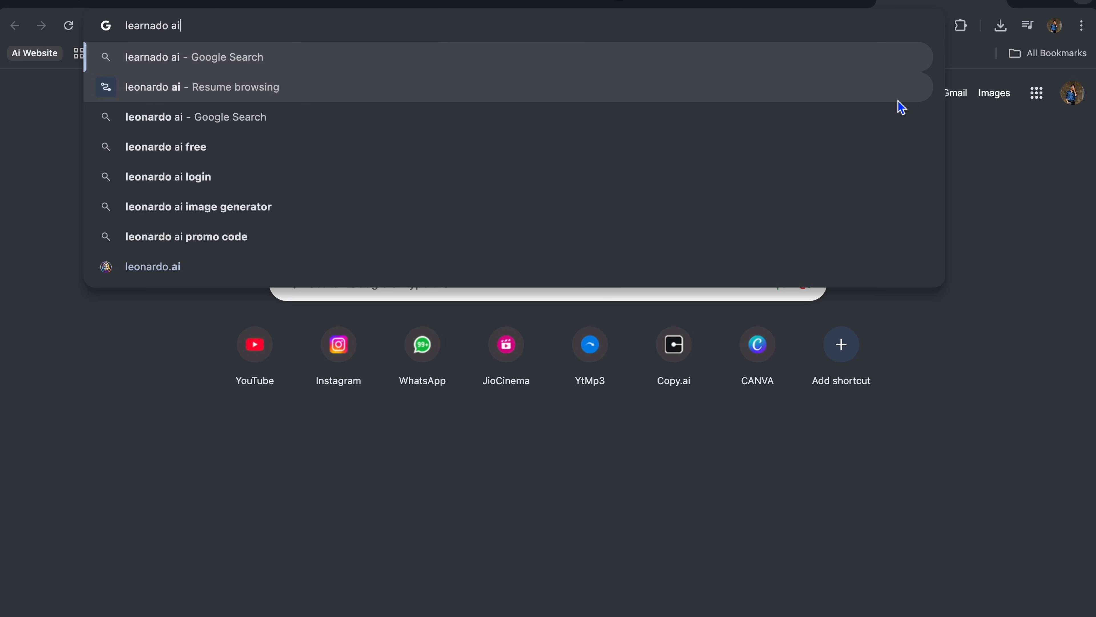
key(Return)
click(497, 271)
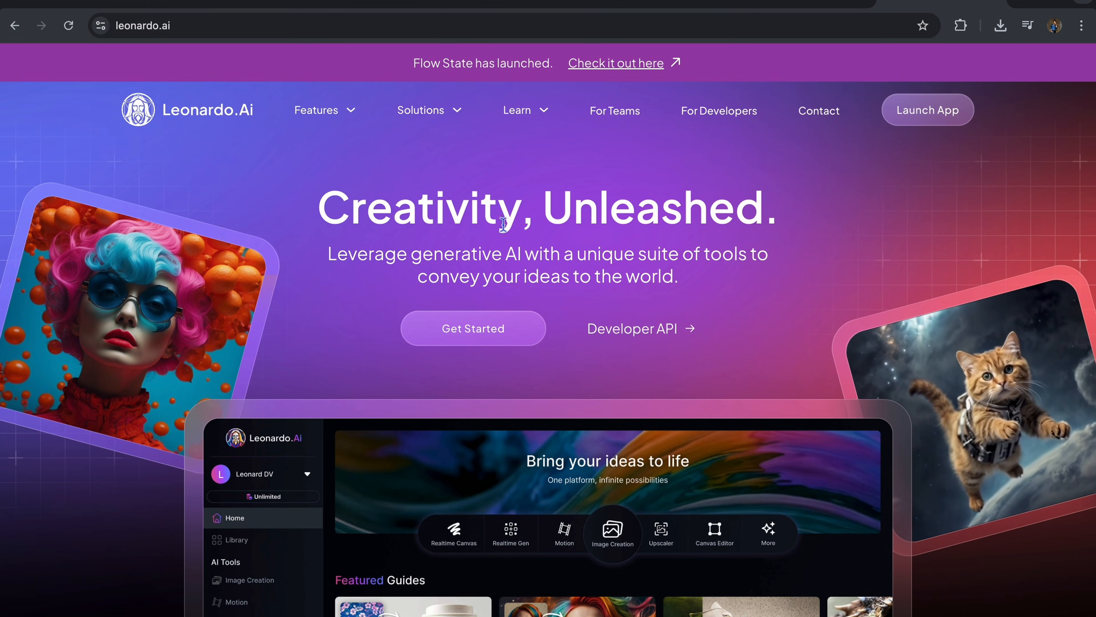
Step: Open the image generation tool in the Leonardo.Ai app and dismiss its introductory tour
click(478, 339)
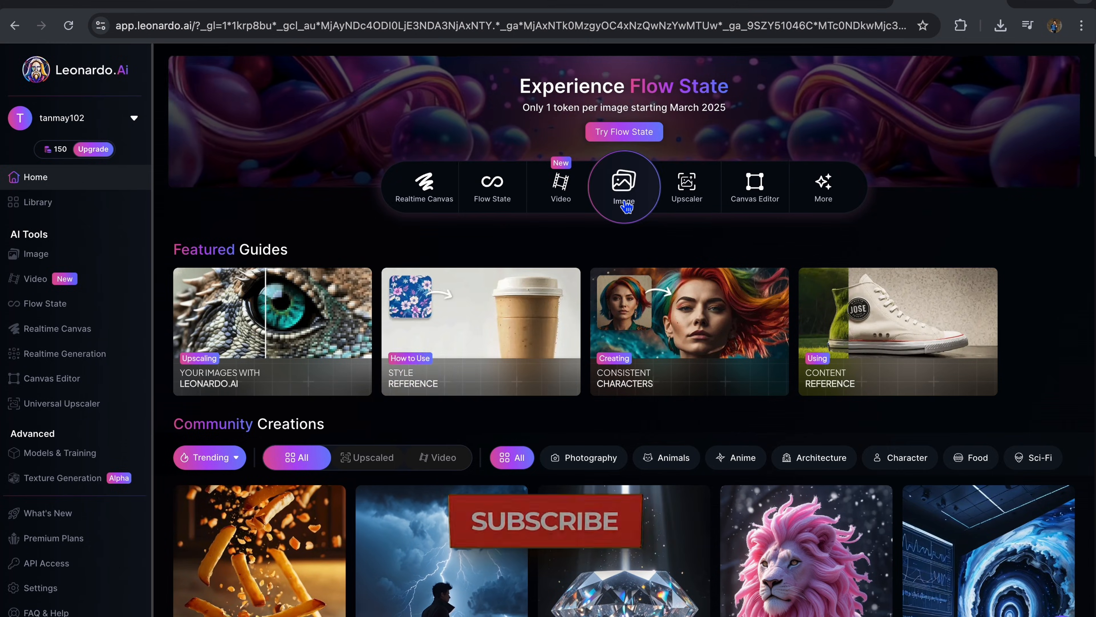
click(624, 194)
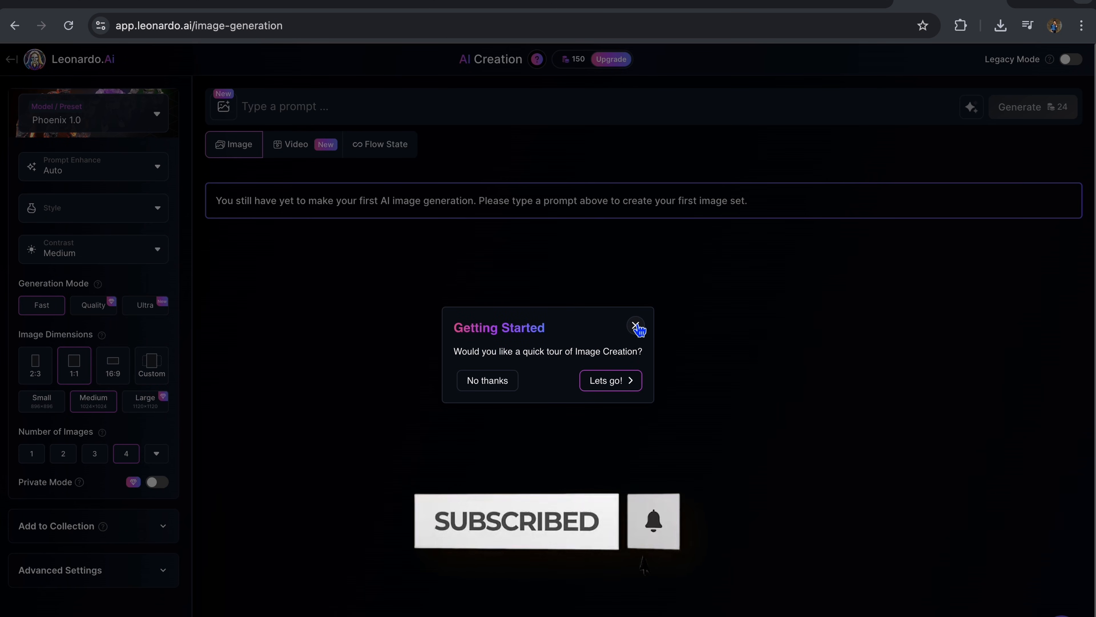
click(635, 326)
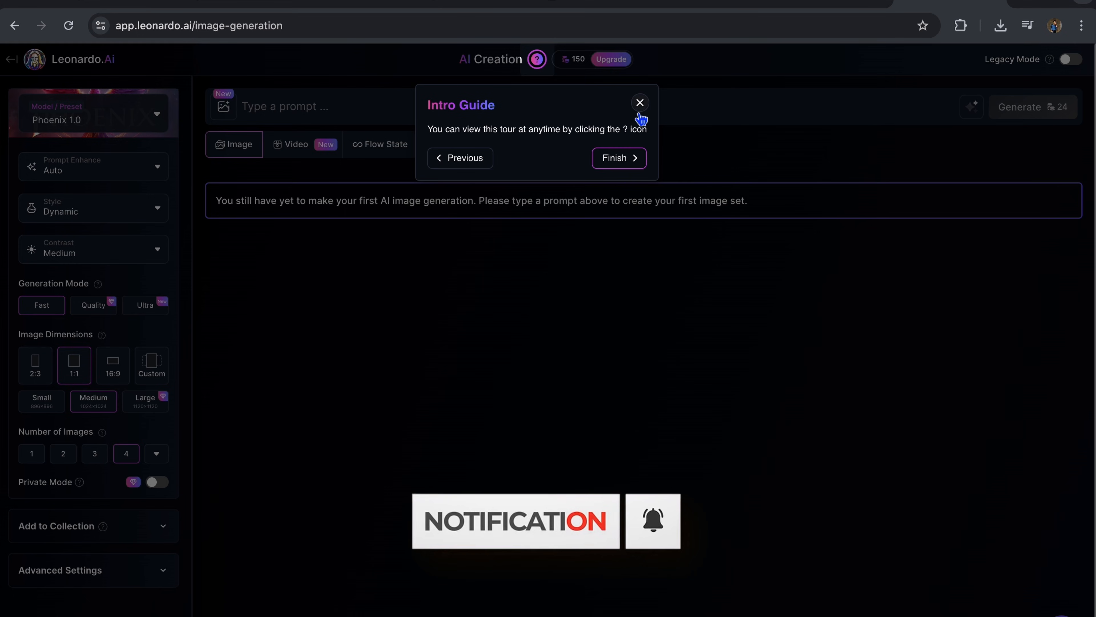
click(640, 102)
click(623, 206)
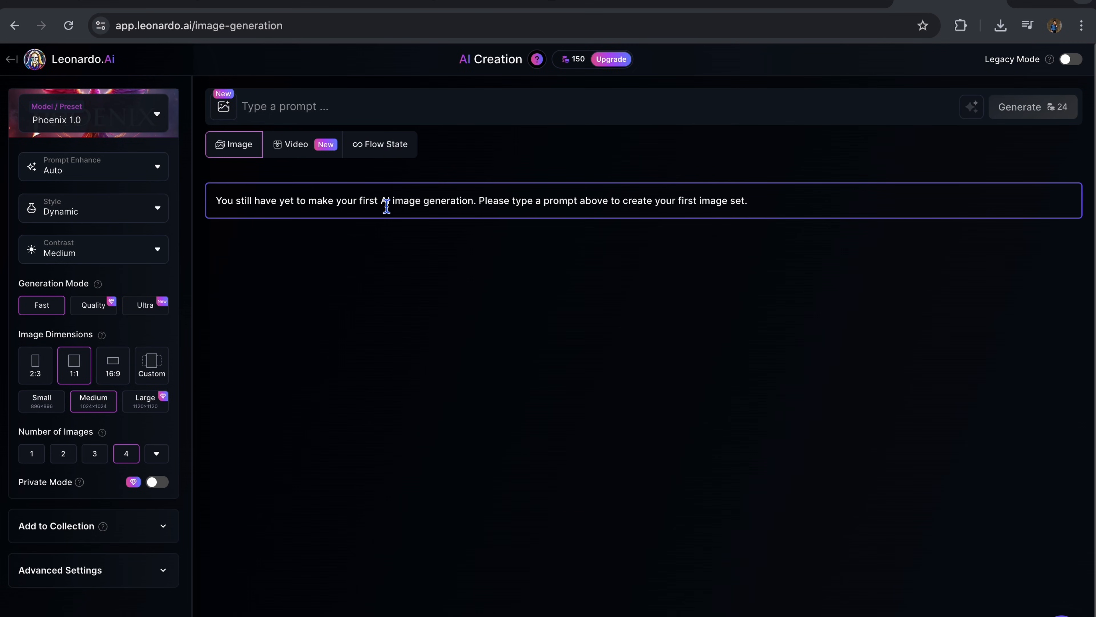
drag(699, 201, 481, 201)
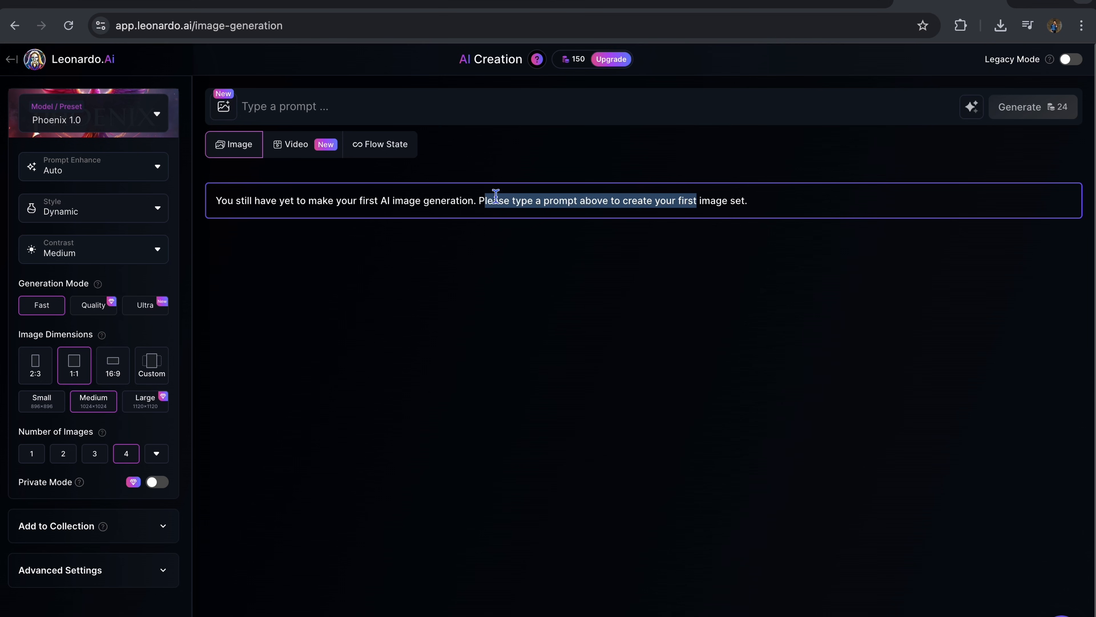
click(794, 209)
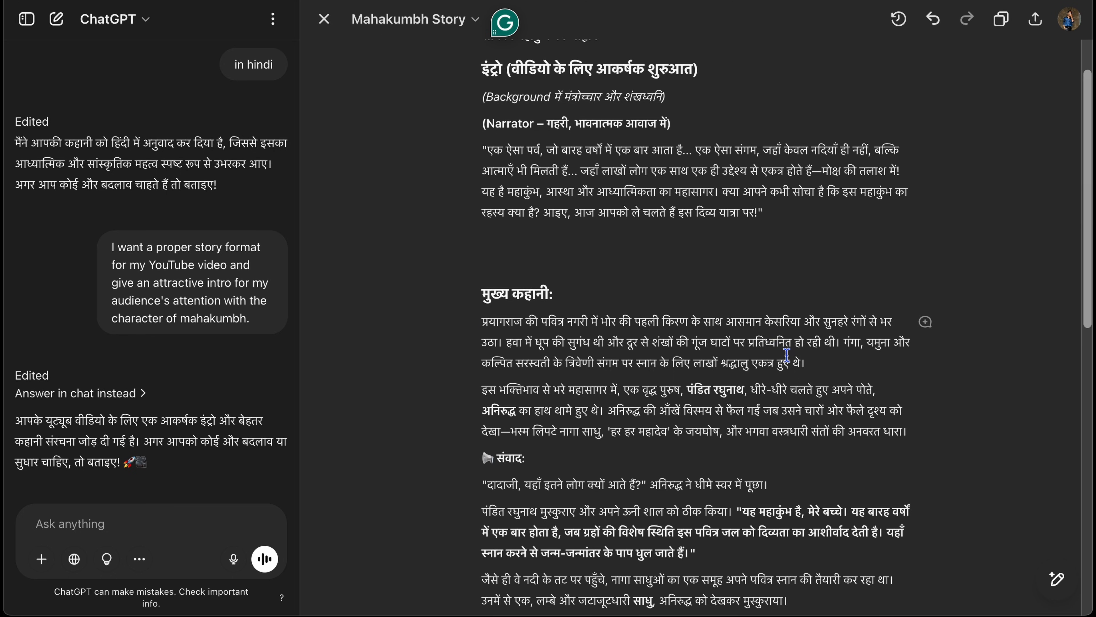
Step: Copy the first paragraph of the Mahakumbh story's main section into a new ChatGPT prompt, followed by a blank line
drag(812, 364, 482, 322)
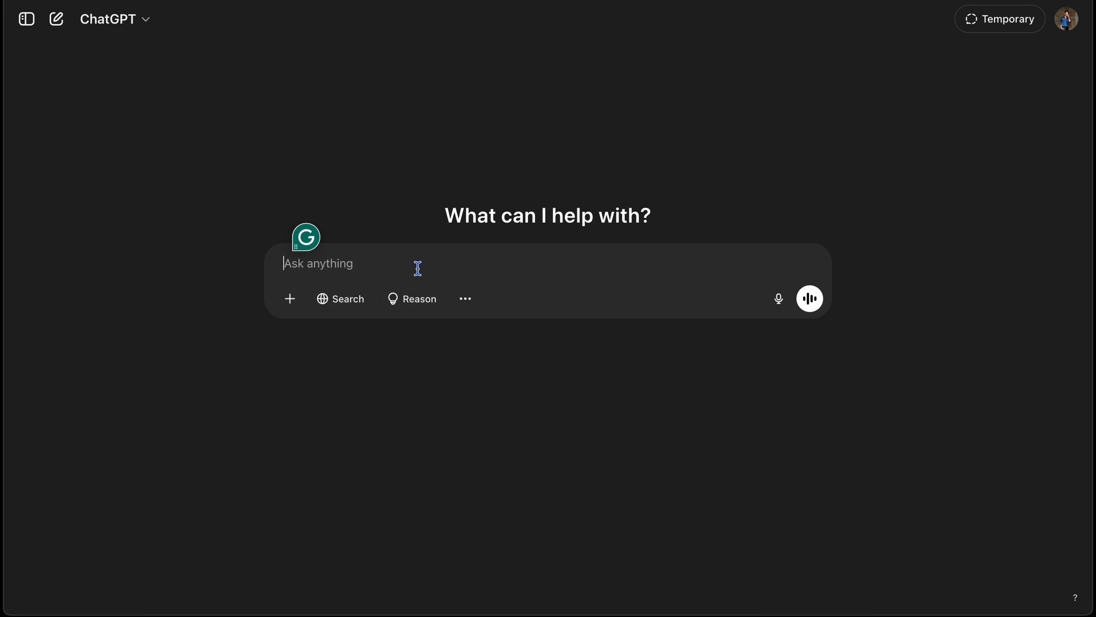
text(प्रयागराज की पवित्र नगरी में भोर की पहली किरण के साथ आसमान केसरिया और सुनहरे रंगों से भर उठा। हवा में धूप की सुगंध थी और दूर से शंखों की गूंज घाटों पर प्रतिध्वनित हो रही थी। गंगा, यमुना और कल्पित सरस्वती के त्रिवेणी संगम पर स्नान के लिए लाखों श्रद्धालु एकत्र हुए थे।)
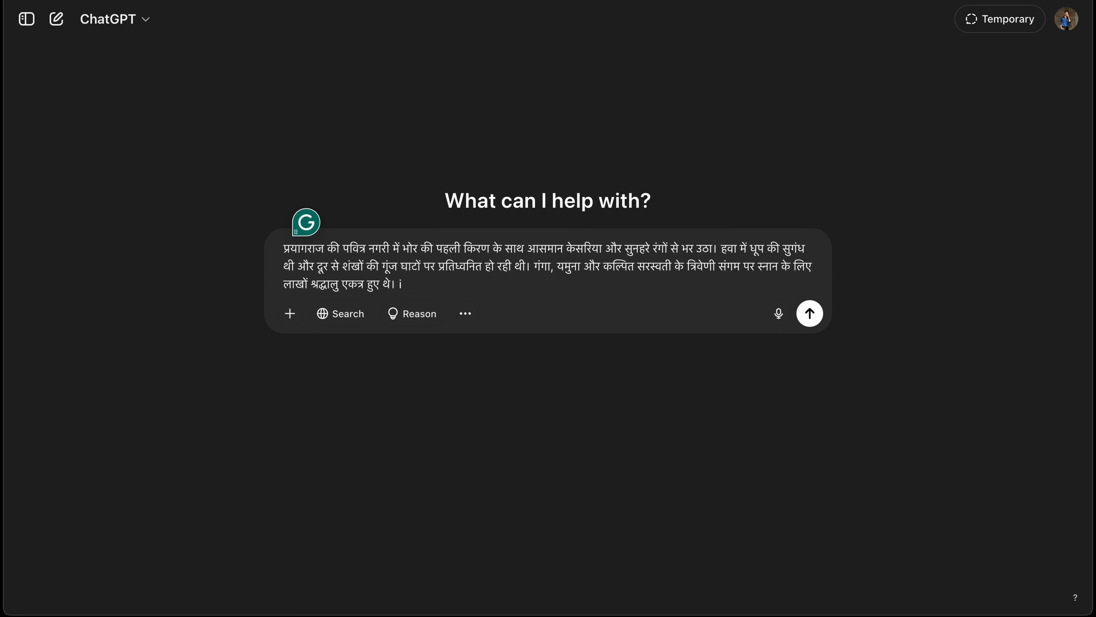
key(shift+Return)
key(shift+Return)
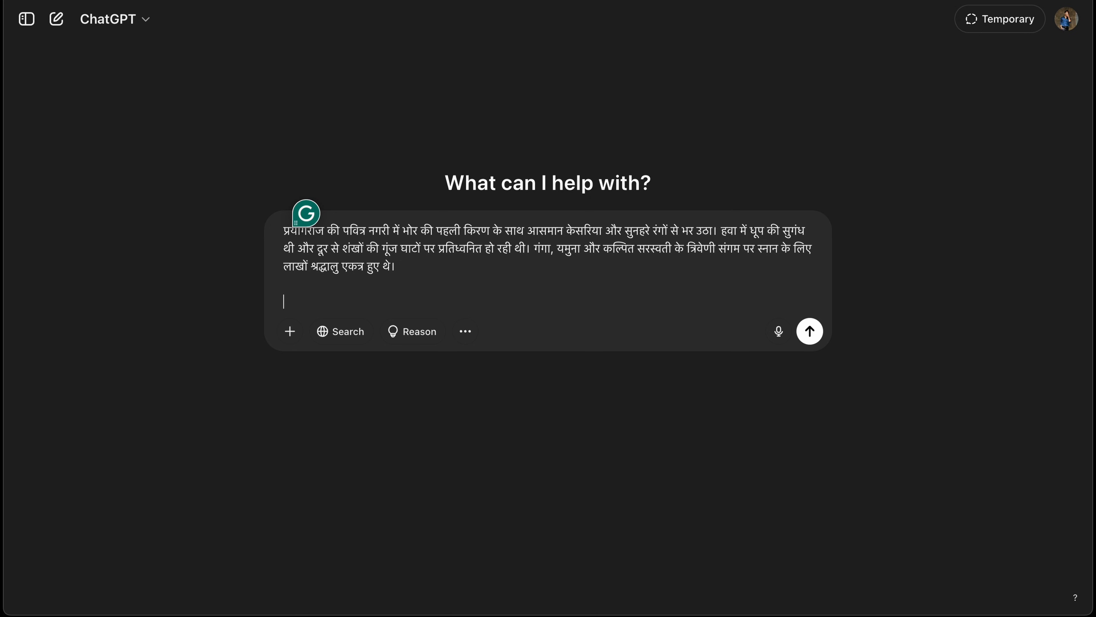
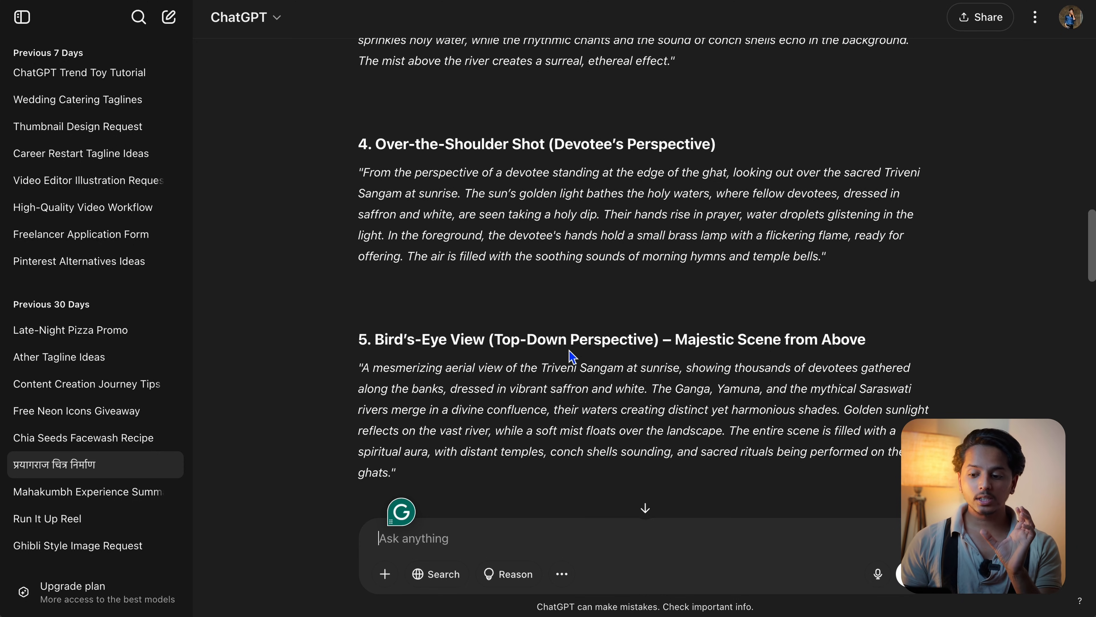
Step: Copy the text of the first prompt, the Wide-Angle Shot of Prayagraj at sunrise, from the ChatGPT reply
scroll(571, 354, up, 5)
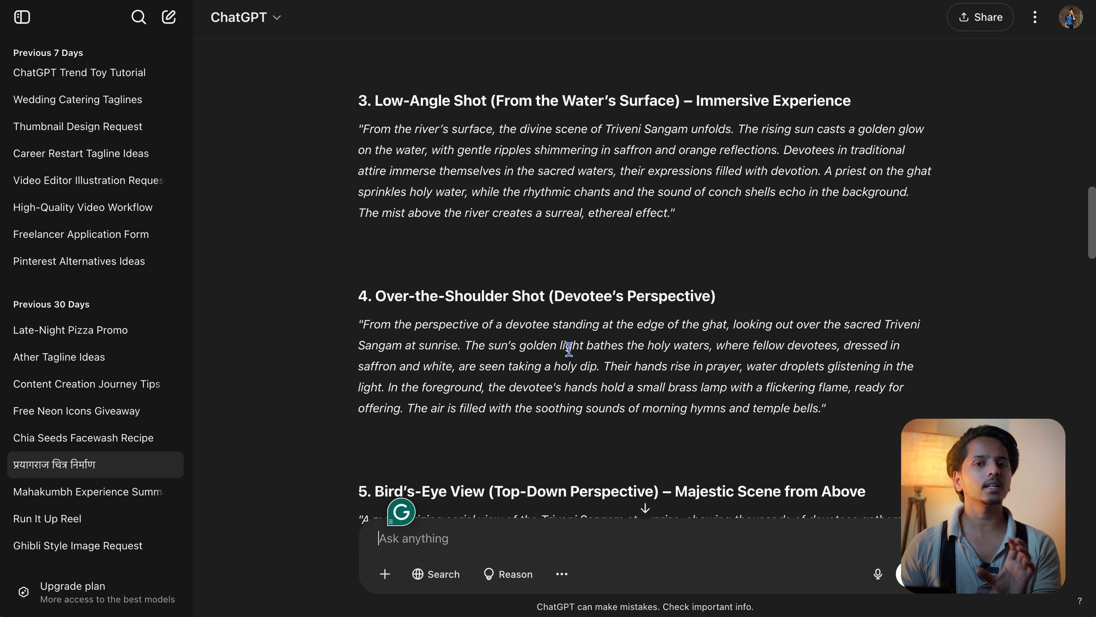
scroll(569, 350, up, 15)
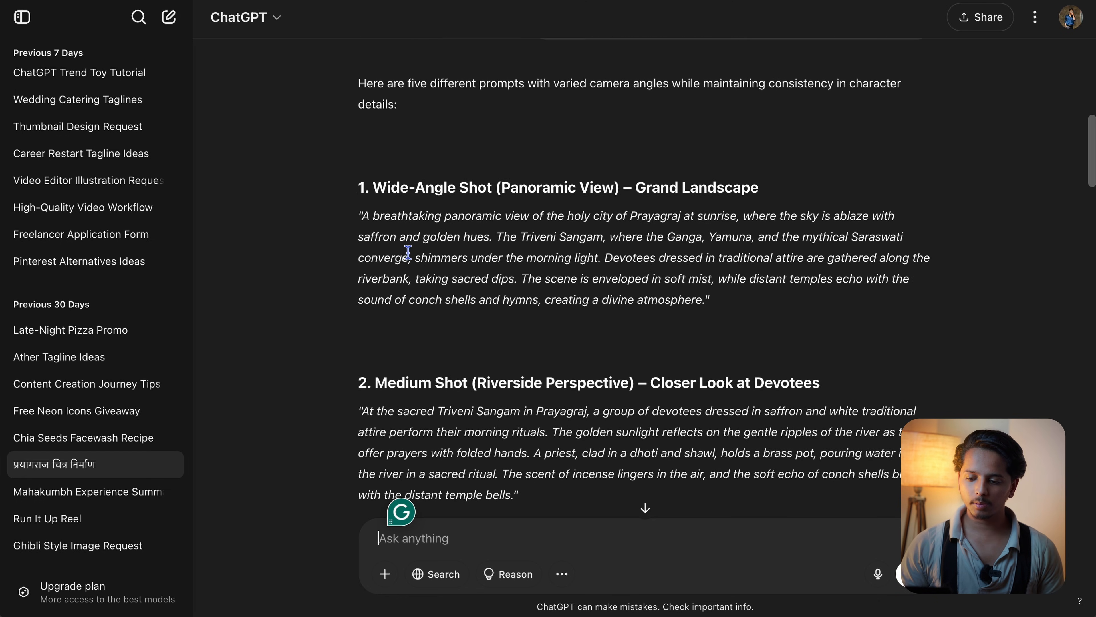
drag(363, 215, 706, 304)
key(ctrl+c)
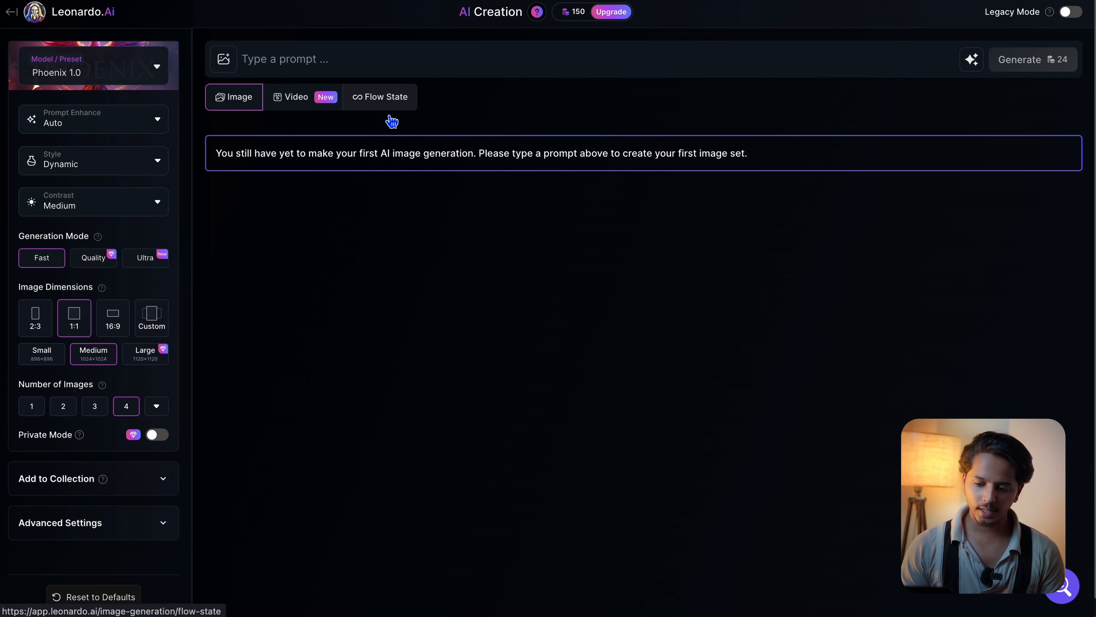
Step: Switch to Leonardo.Ai's Flow State mode and enter the copied Prayagraj panorama prompt with 16:9 image dimensions
click(391, 103)
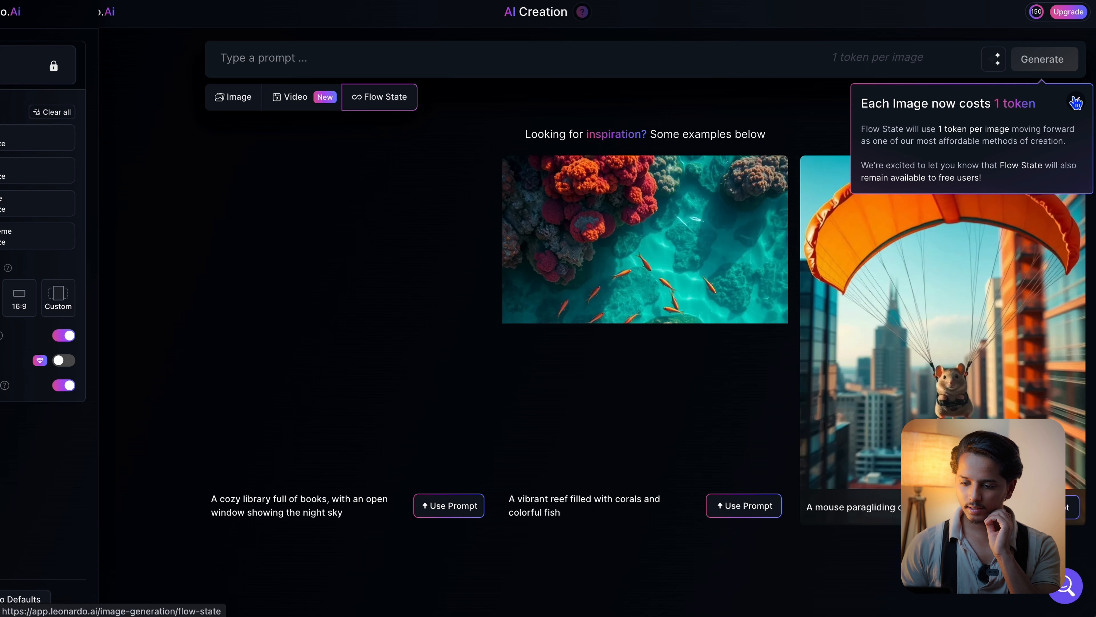
click(1077, 102)
click(591, 62)
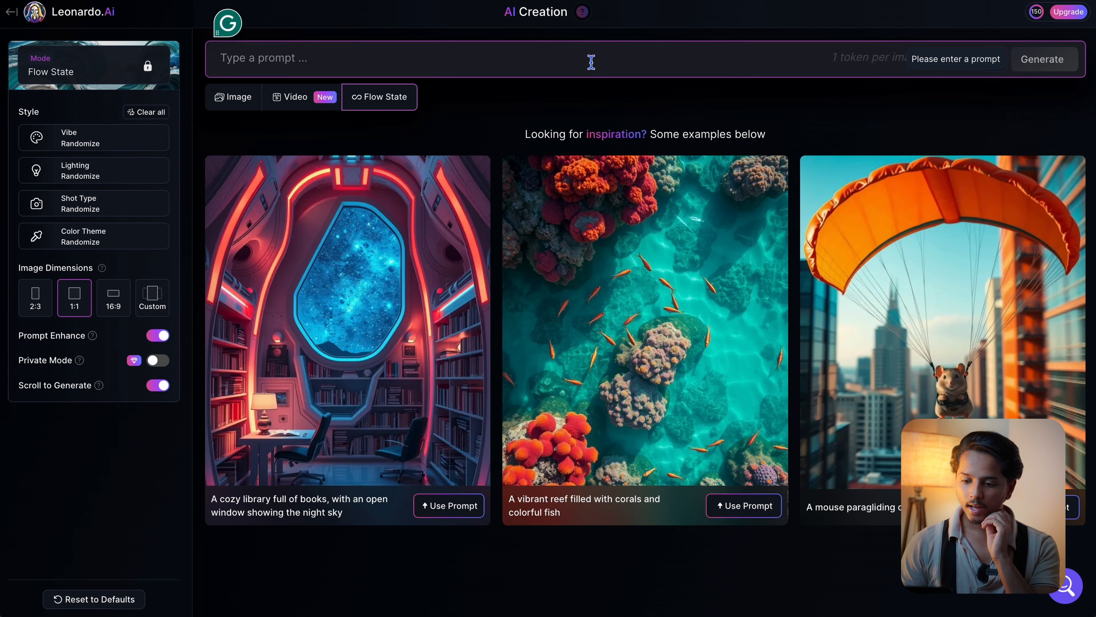
key(ctrl+v)
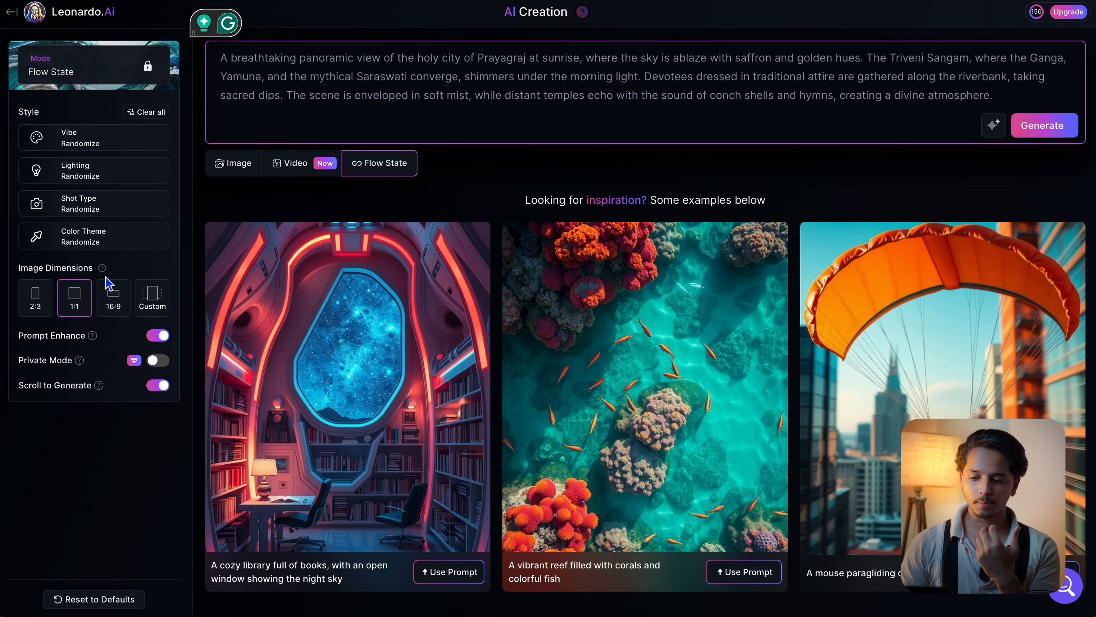
click(37, 317)
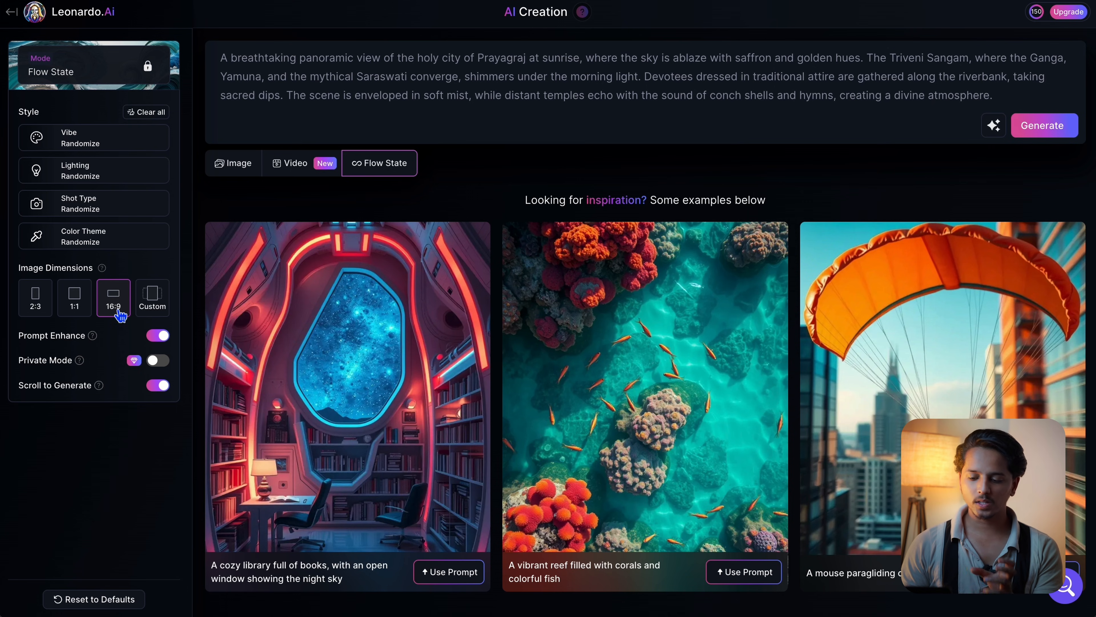
Step: Examine the available Vibe, Lighting, Shot Type and Color Theme style options
click(126, 150)
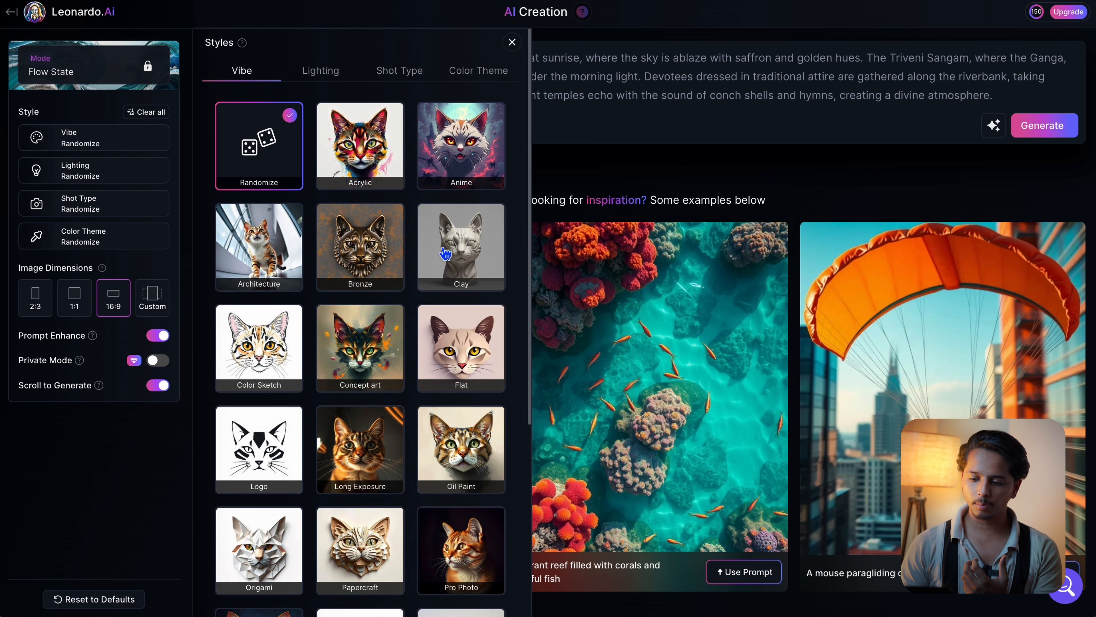
scroll(451, 432, down, 5)
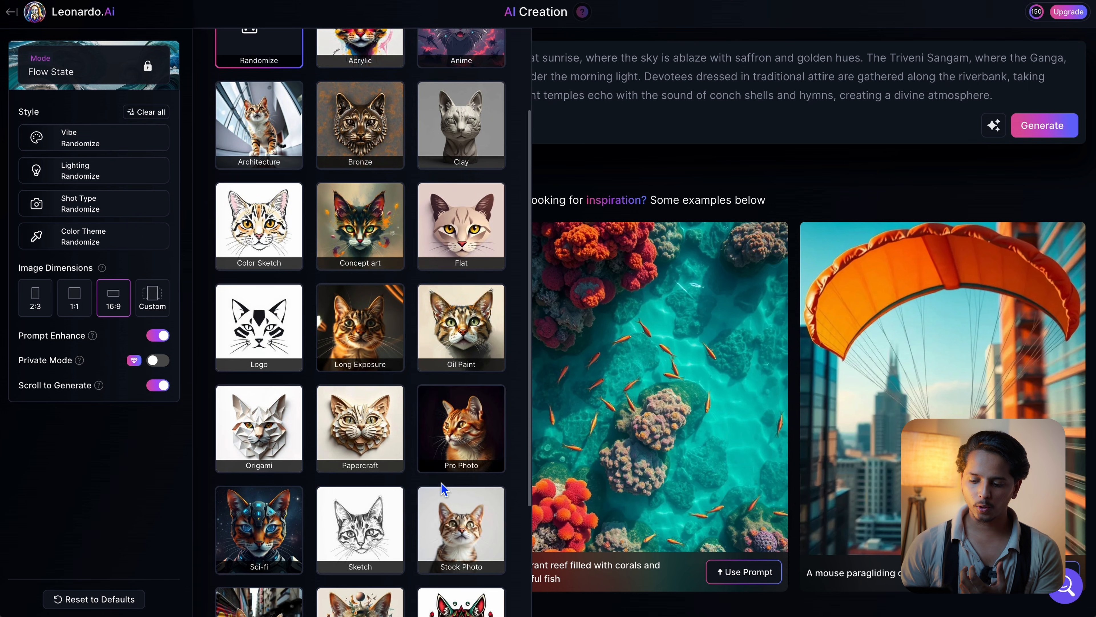
scroll(451, 406, up, 6)
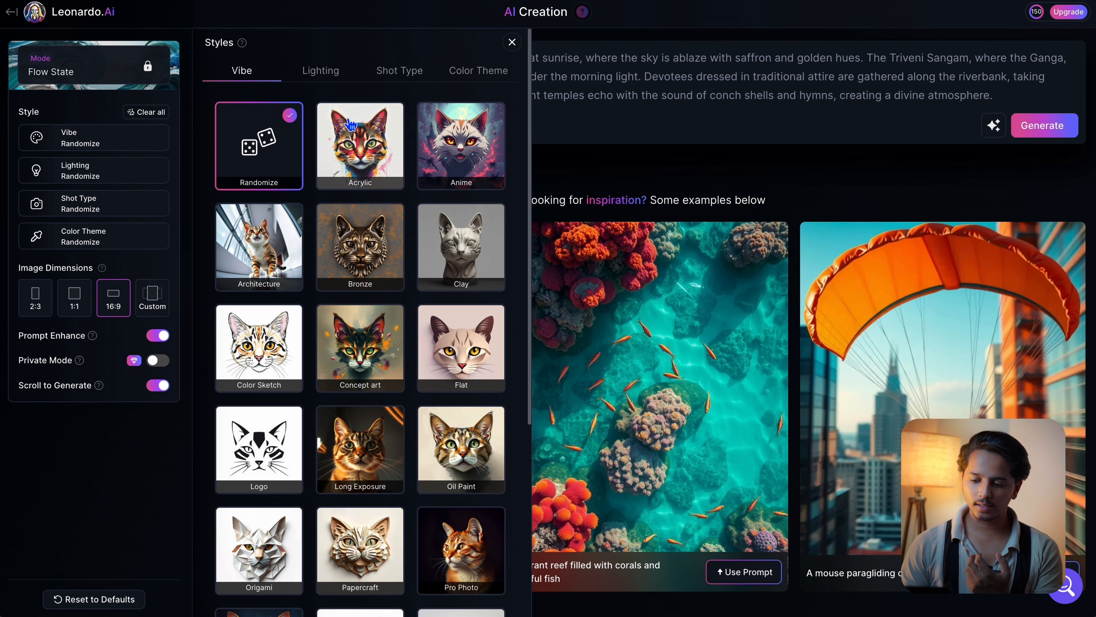
click(141, 177)
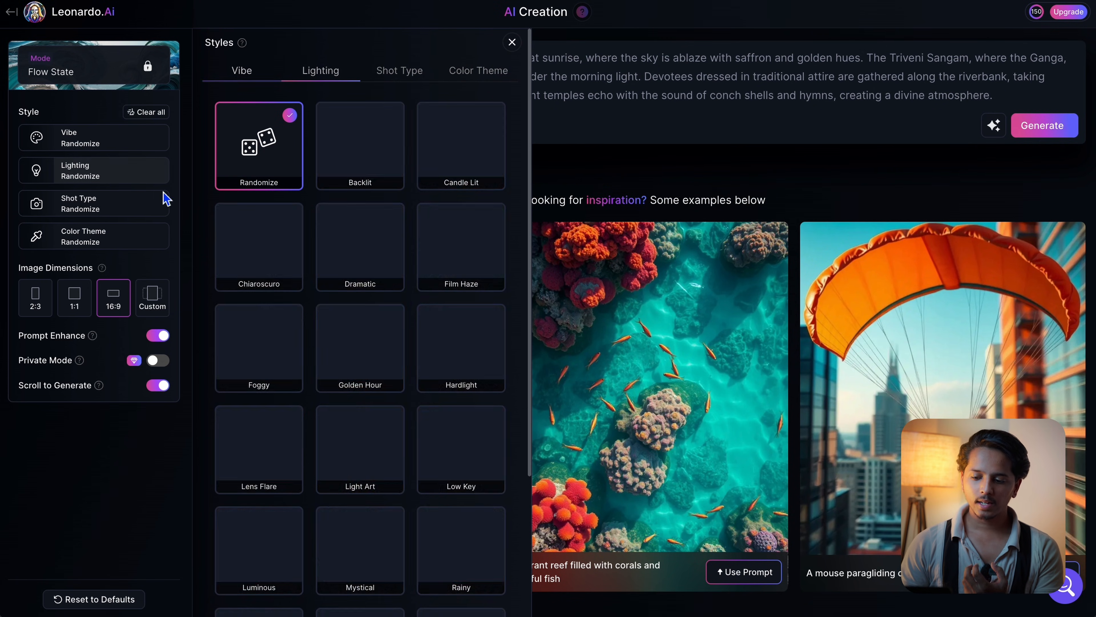
click(132, 214)
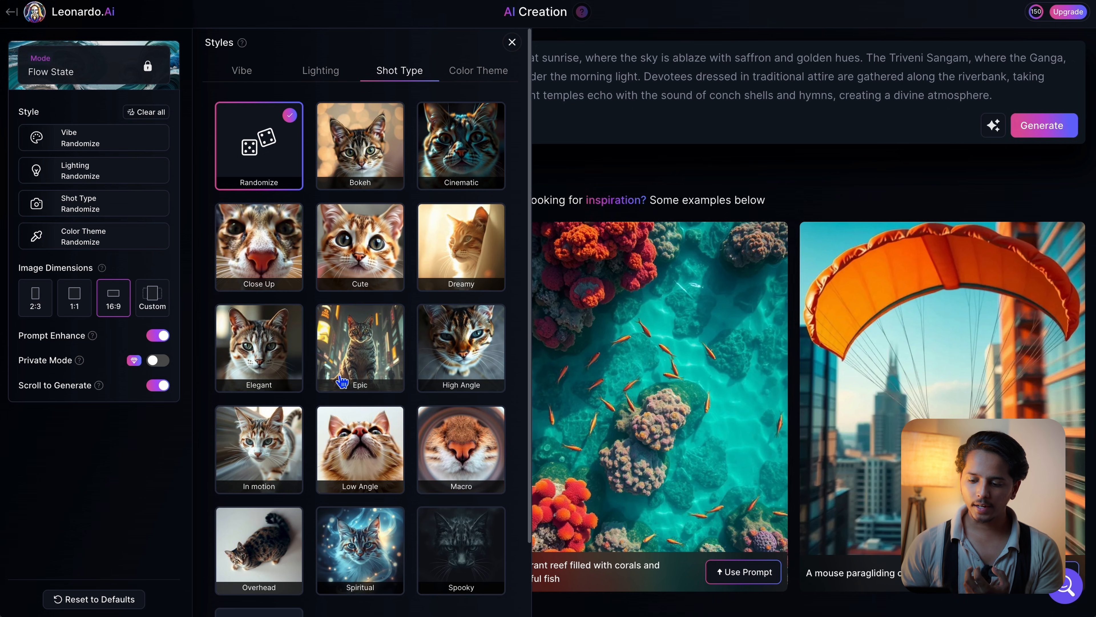
click(139, 241)
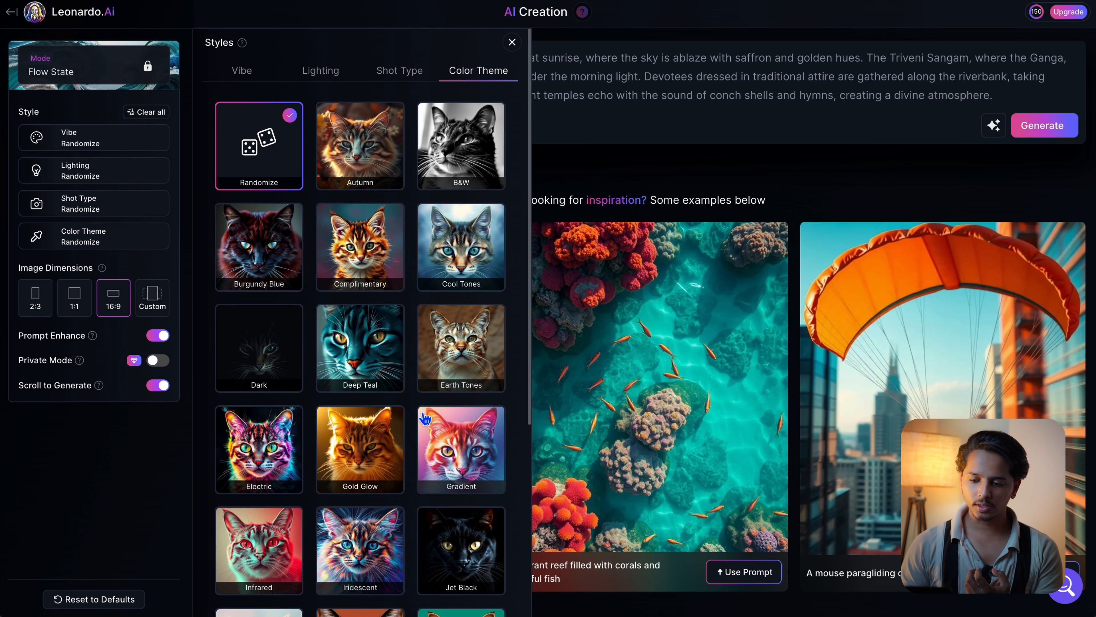
scroll(436, 403, down, 3)
scroll(365, 147, up, 3)
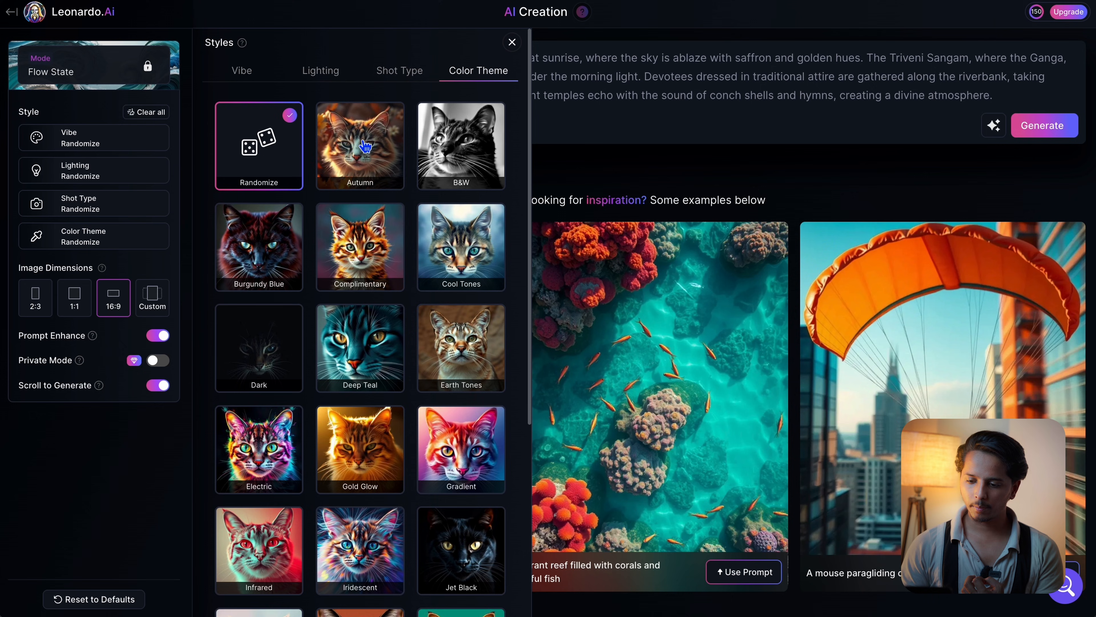
Step: Set the image style to Pro Photo vibe, Mystical lighting, Dreamy shot type and Gold Glow color theme
click(263, 82)
scroll(416, 362, down, 3)
click(461, 425)
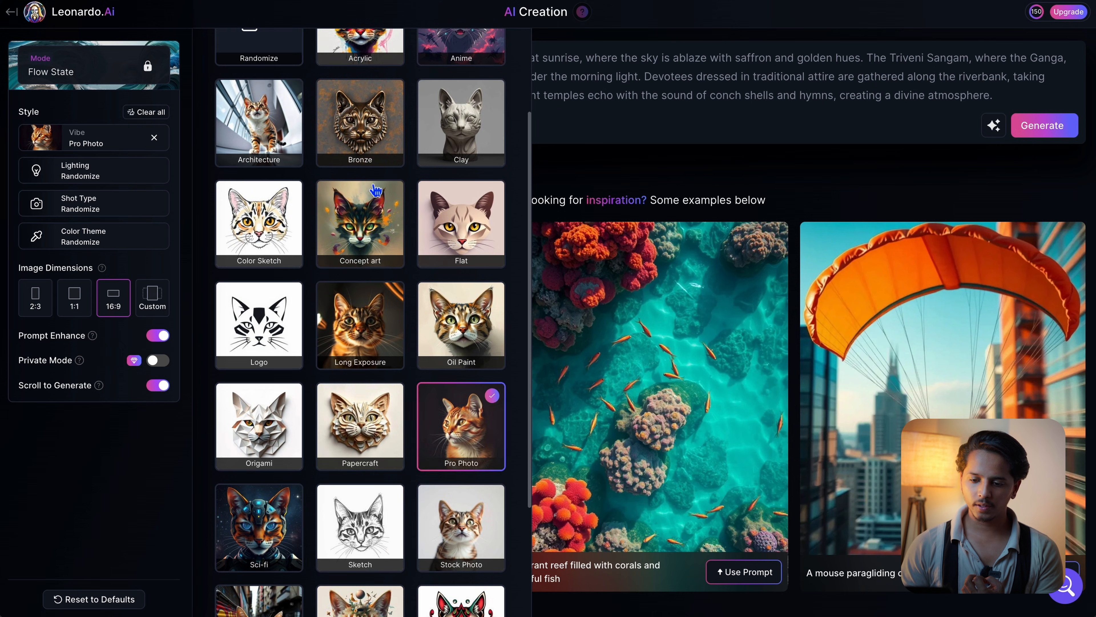
scroll(371, 182, up, 3)
click(322, 44)
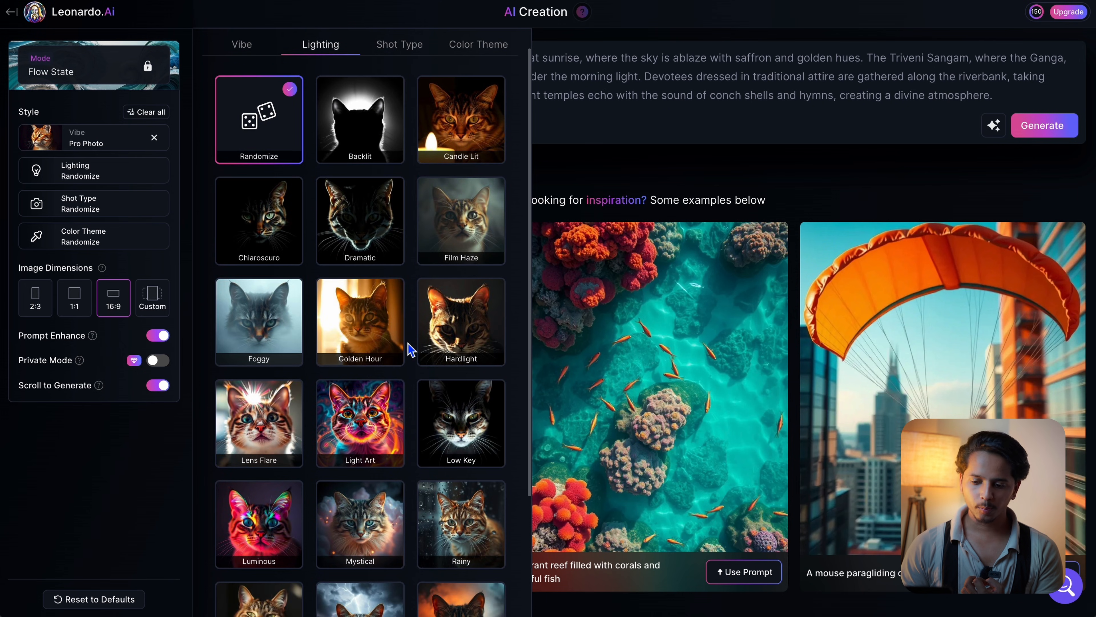
scroll(392, 337, down, 2)
click(363, 432)
scroll(363, 260, up, 3)
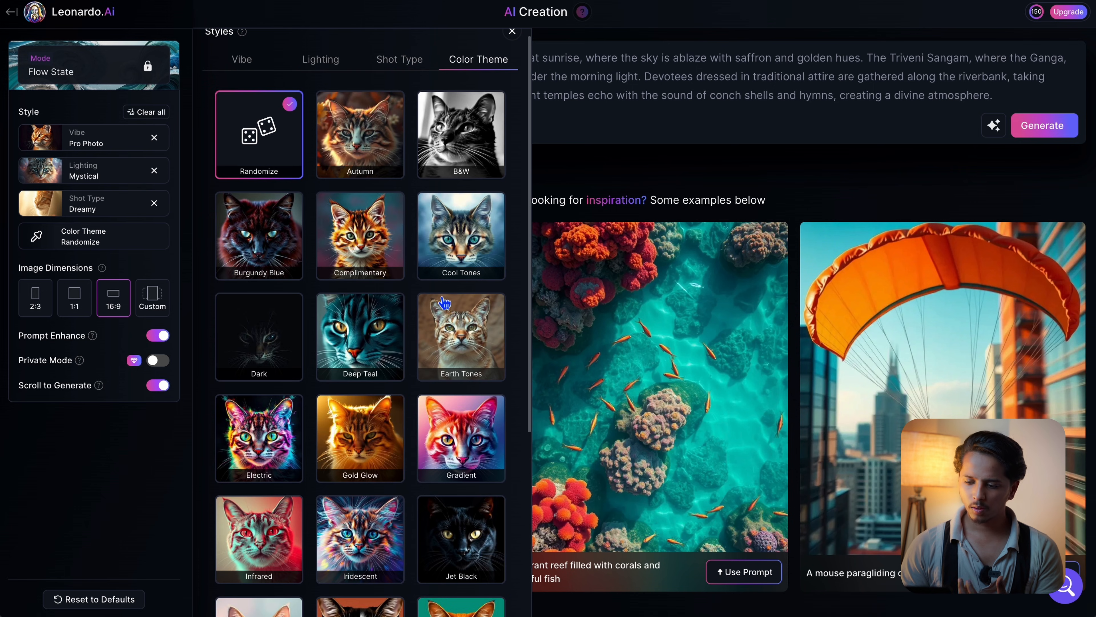
click(386, 445)
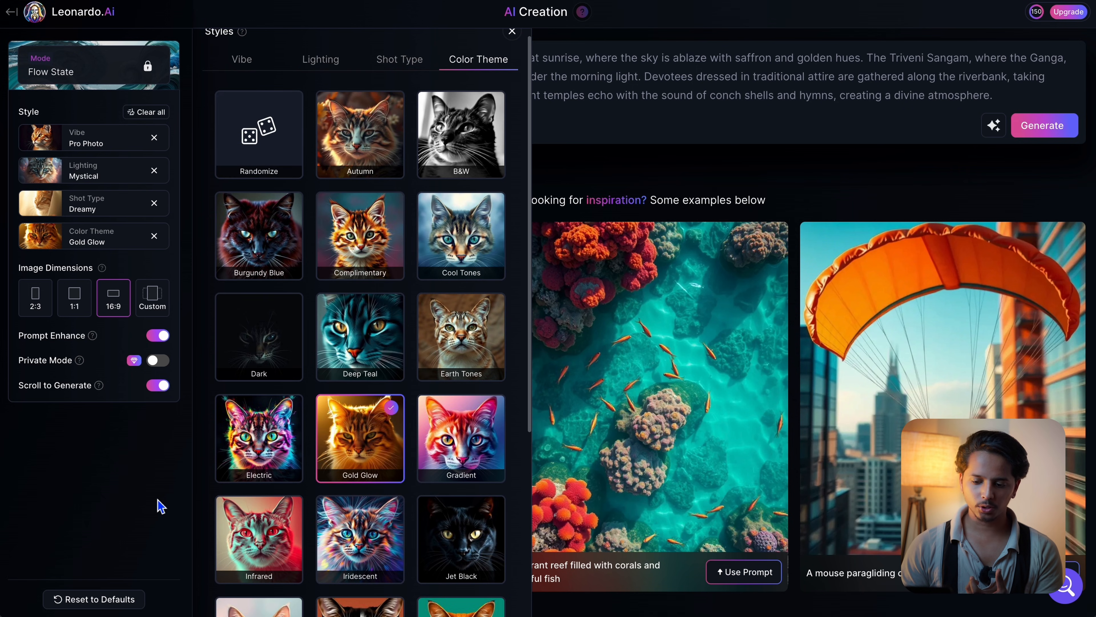
Step: Generate the Prayagraj sunrise images and look through them, dismissing the scrolling and fine-tuning tips
click(1060, 130)
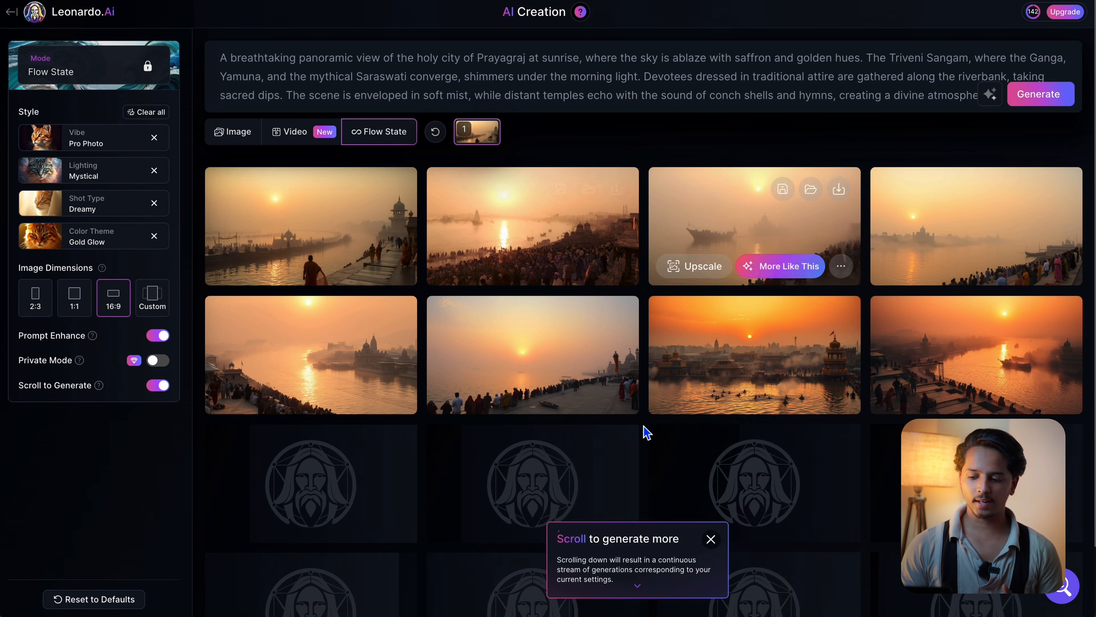
click(712, 541)
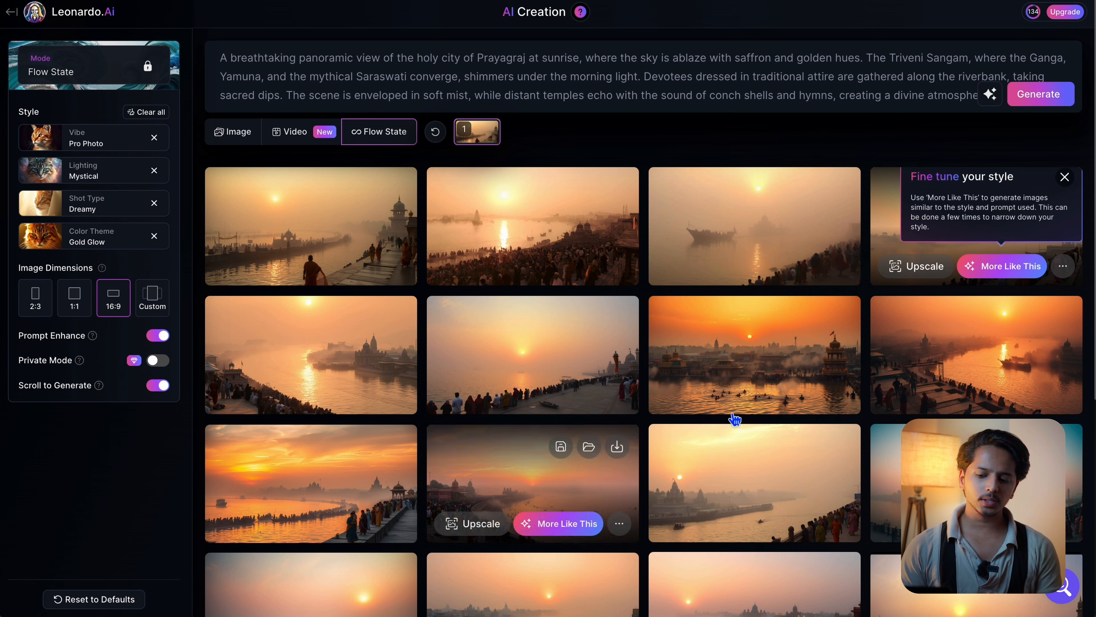
click(1069, 182)
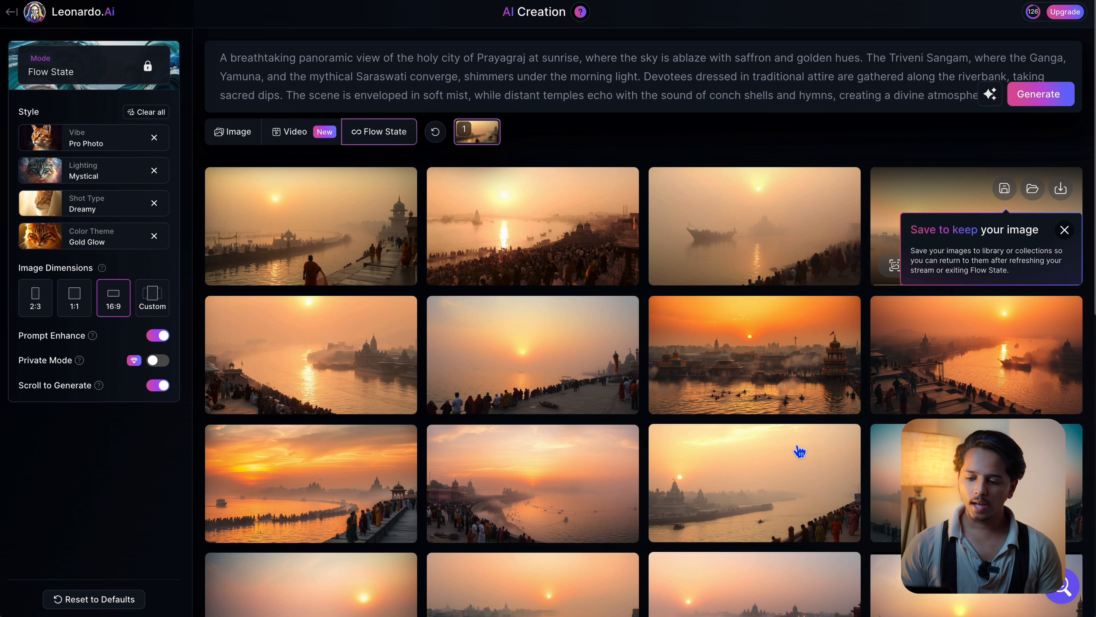
scroll(798, 450, down, 3)
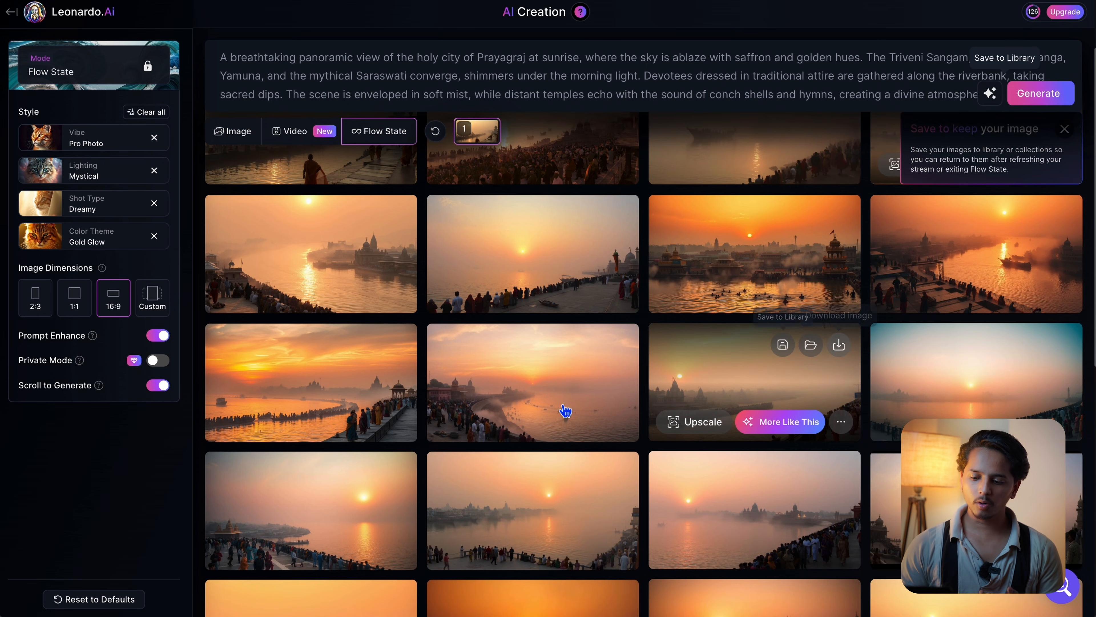
scroll(388, 364, up, 1)
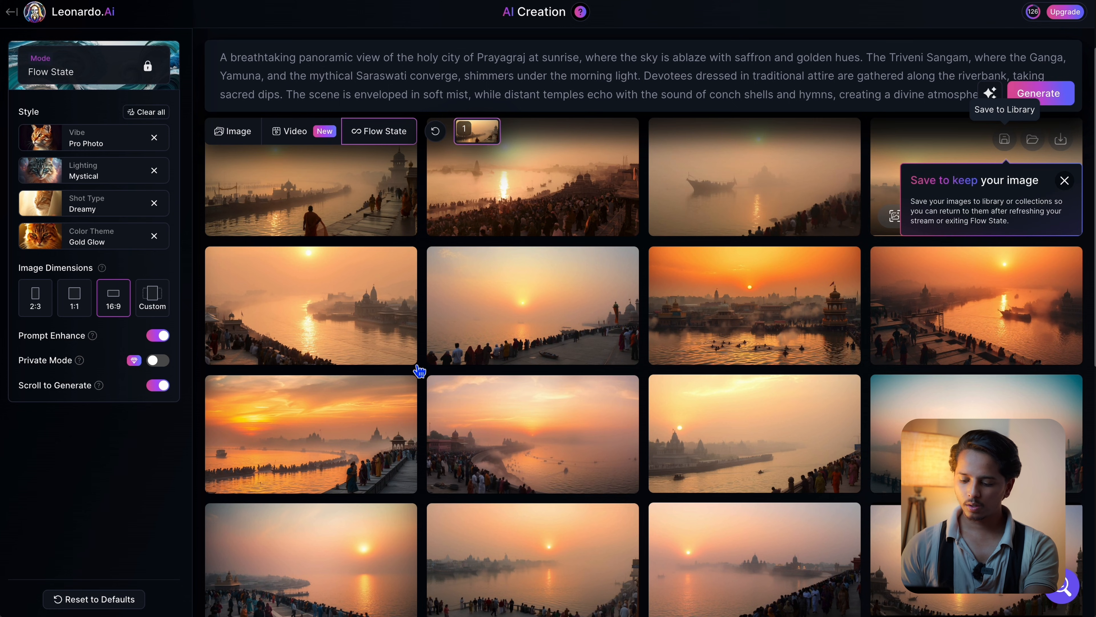
Step: Download several generated riverbank images, including the orange-sky ghat scene and the crowded sunrise bank in the first row
click(403, 401)
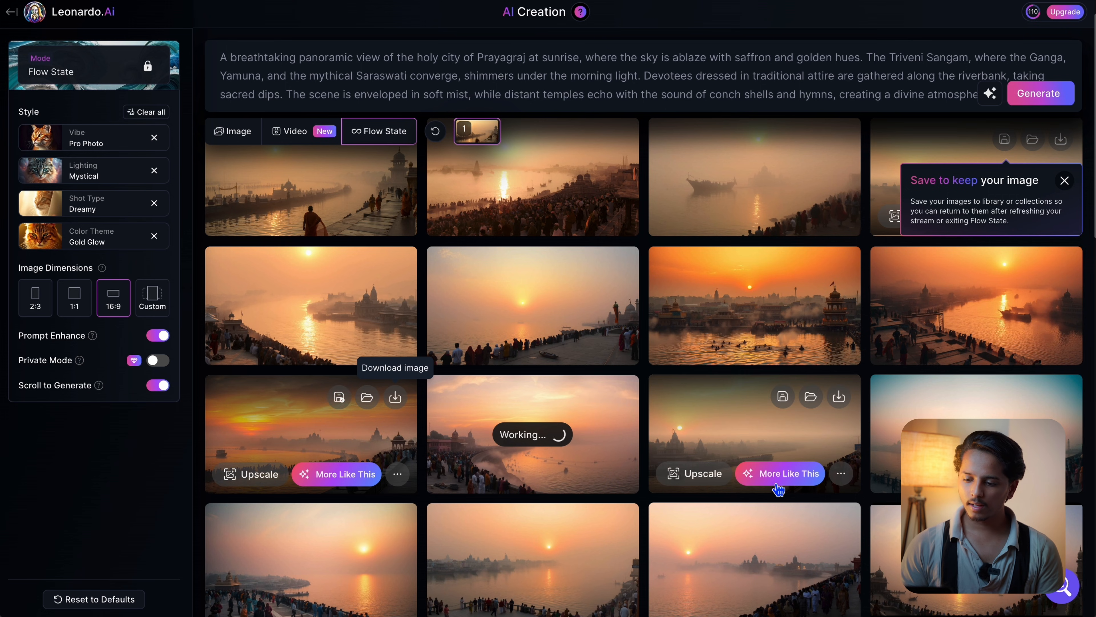
click(776, 483)
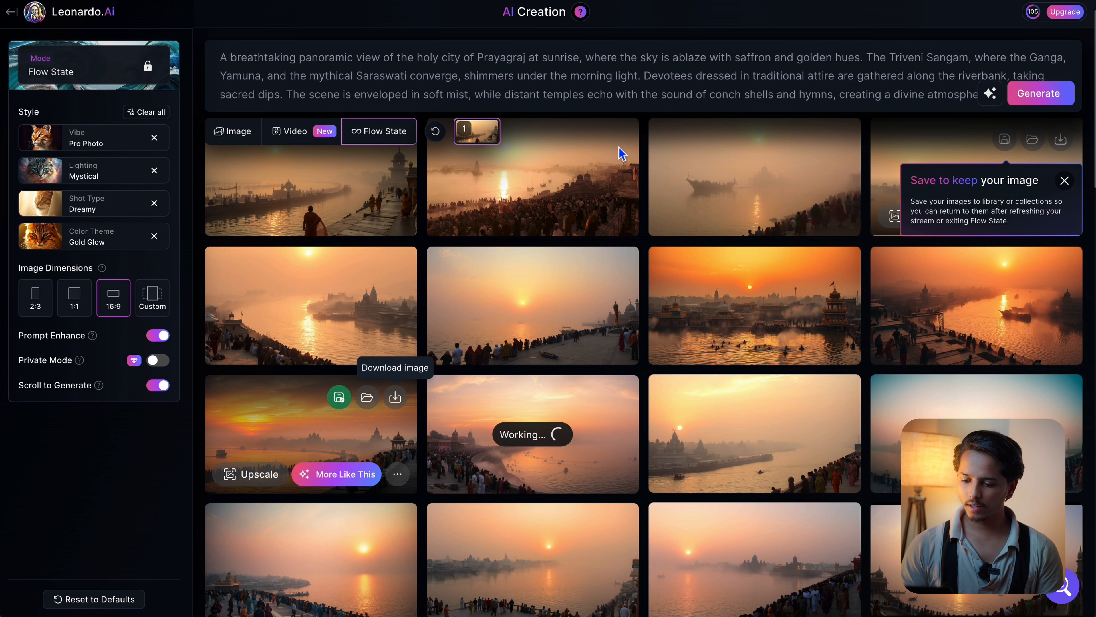
mouse_move(621, 151)
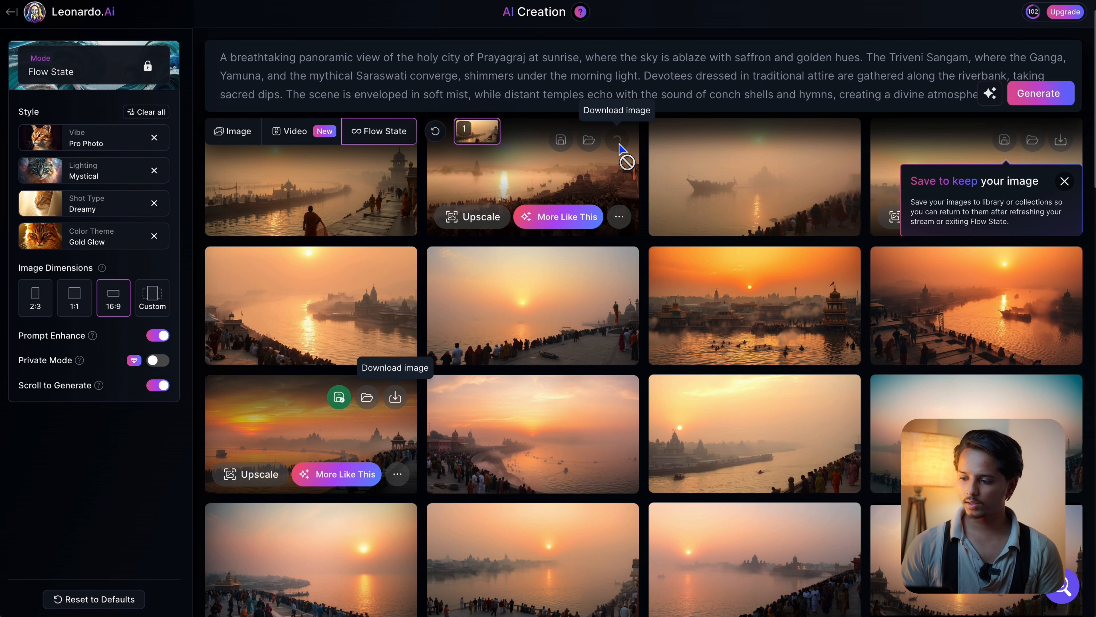
click(619, 145)
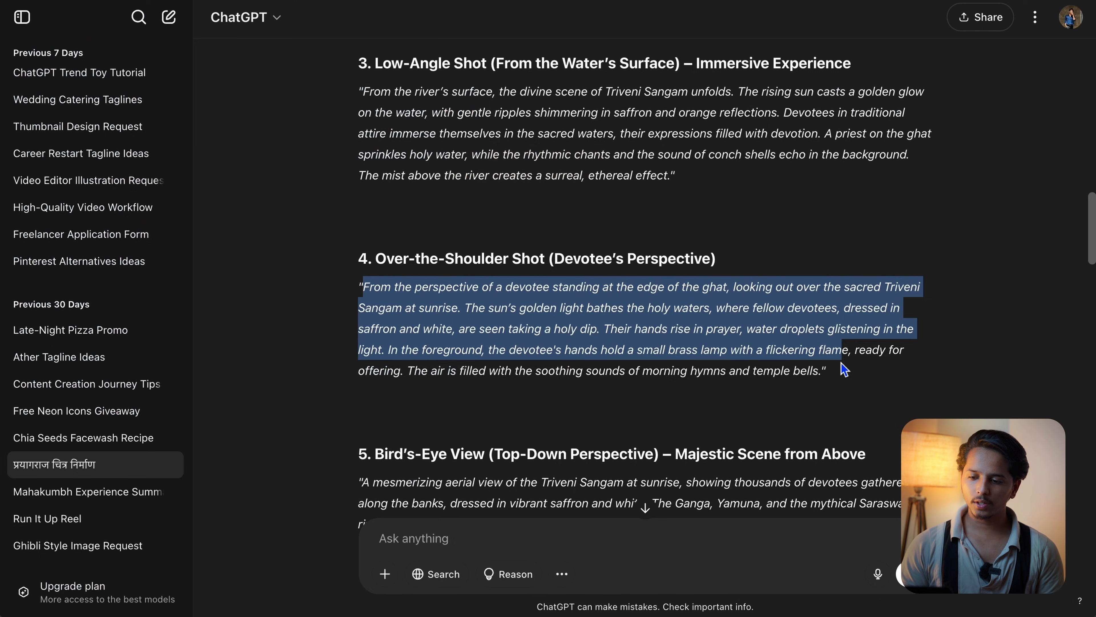
Step: Replace the Flow State prompt with ChatGPT's Over-the-Shoulder Shot prompt and generate its images
drag(844, 369, 820, 373)
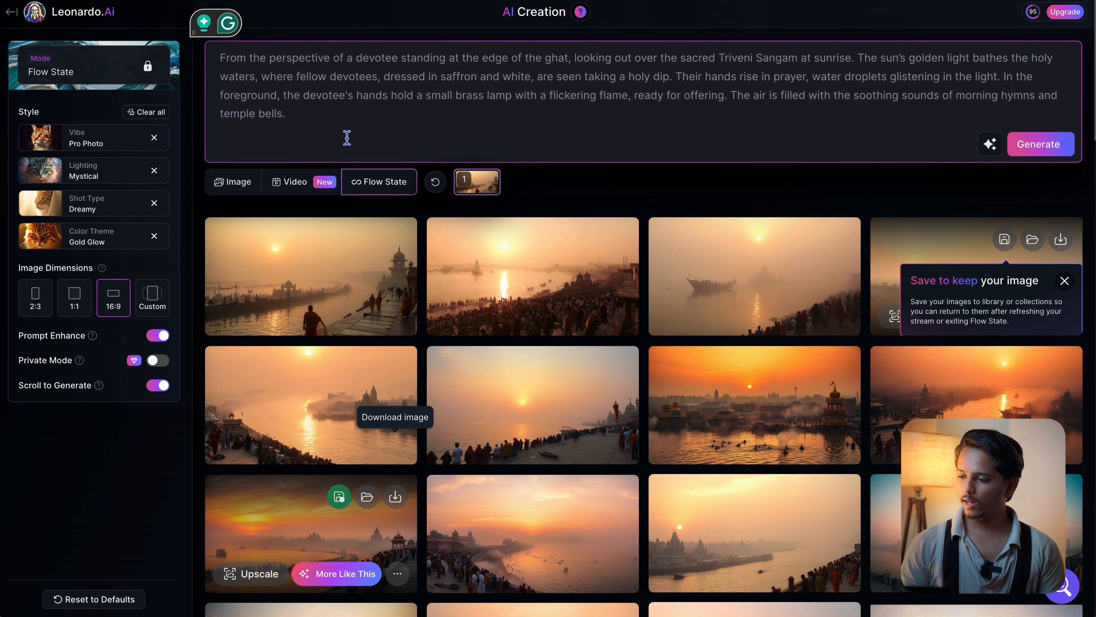
click(1045, 144)
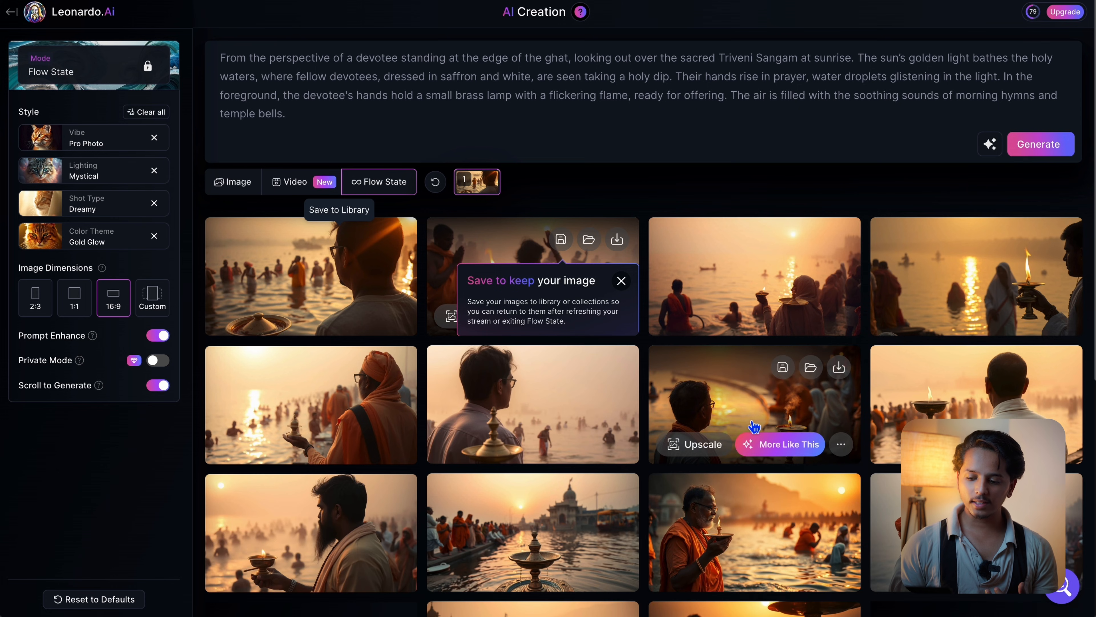
Step: Review the devotee images and download the one of the bearded man in orange holding a lit lamp
scroll(754, 426, down, 1)
scroll(755, 427, down, 2)
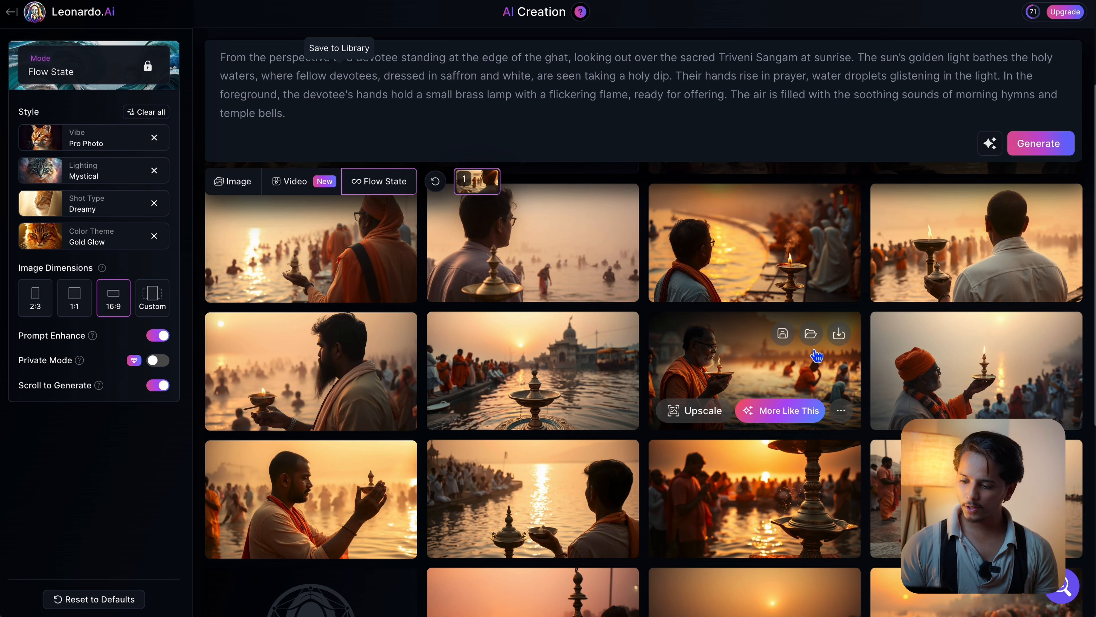
click(840, 334)
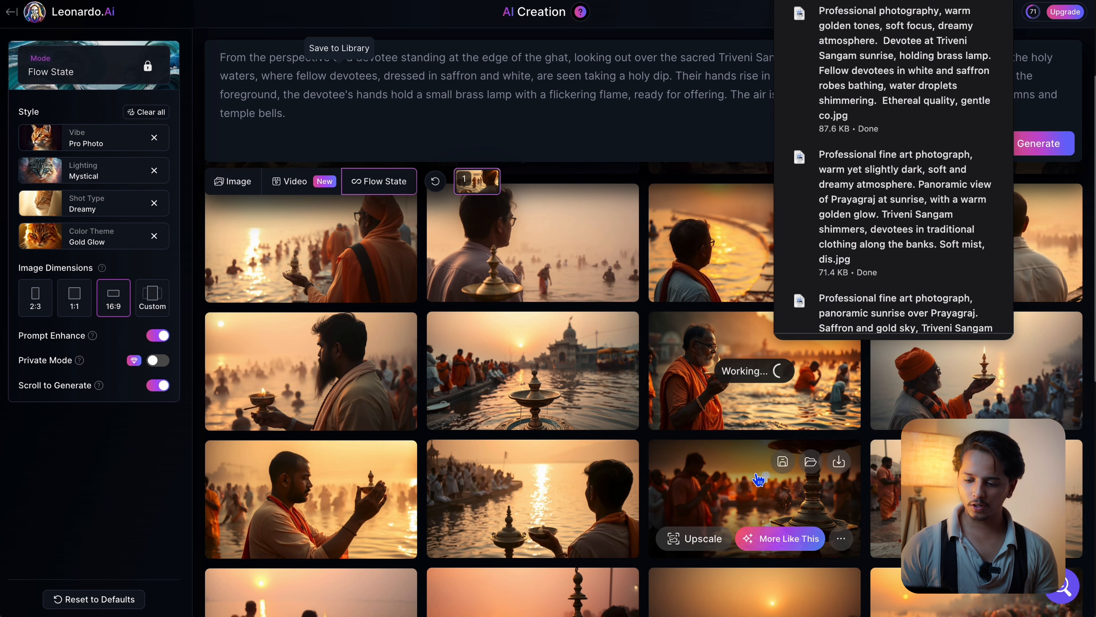
Step: Look through the remaining generated images of devotees with brass lamps at the Sangam
scroll(758, 479, down, 3)
scroll(571, 362, down, 2)
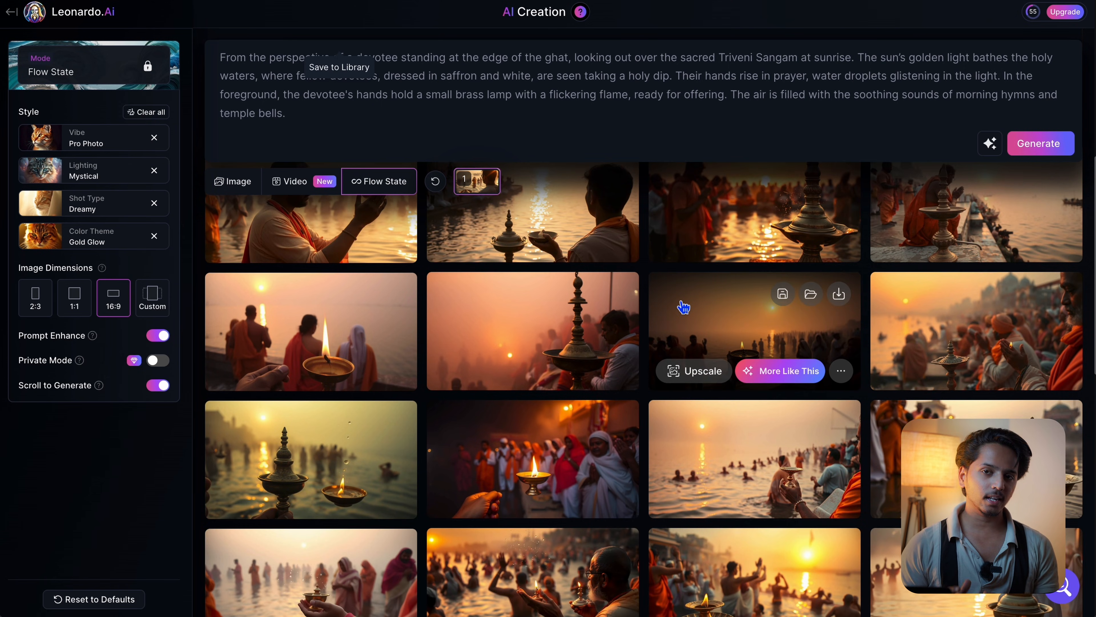
scroll(684, 307, up, 5)
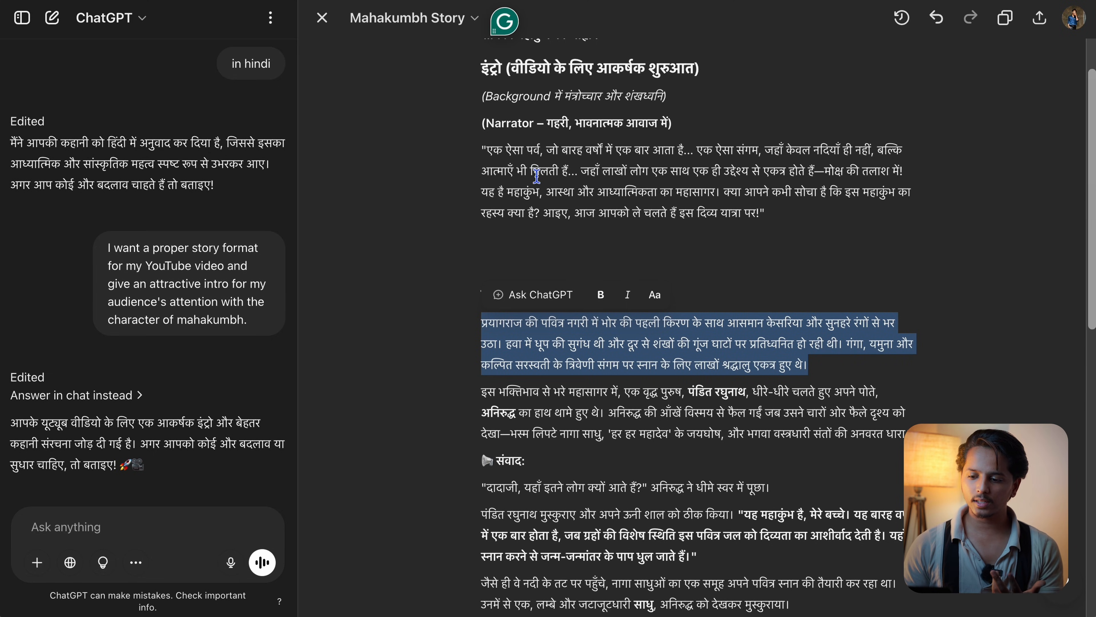
Step: Switch to the Mahakumbh Story in ChatGPT and select Aniruddh's dialogue line asking his grandfather why so many people come here
click(592, 413)
scroll(595, 420, down, 6)
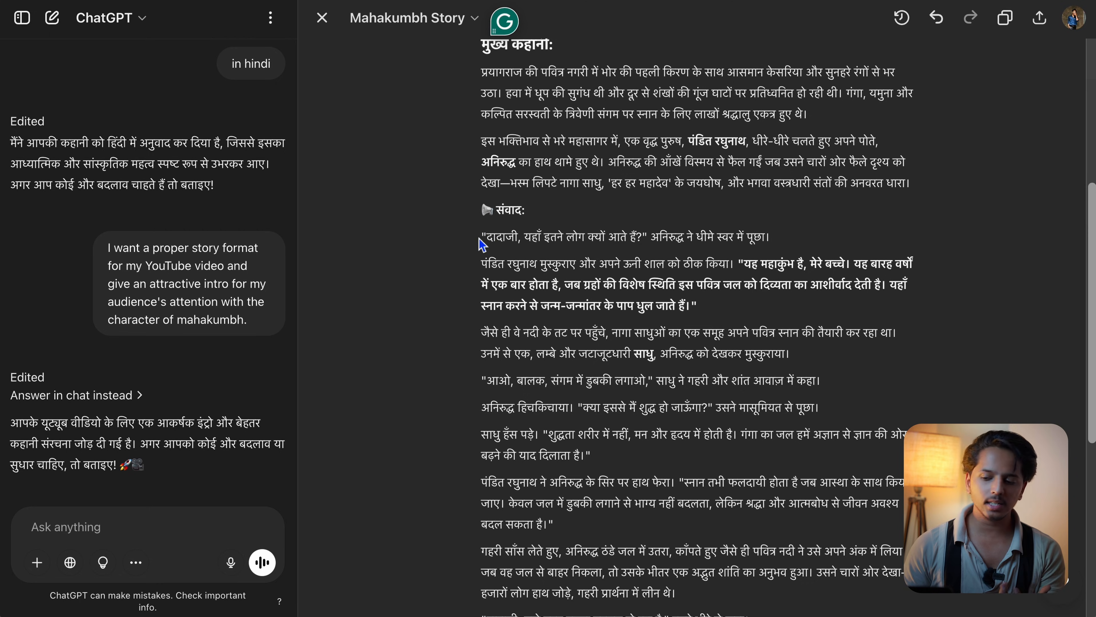
drag(777, 242, 664, 242)
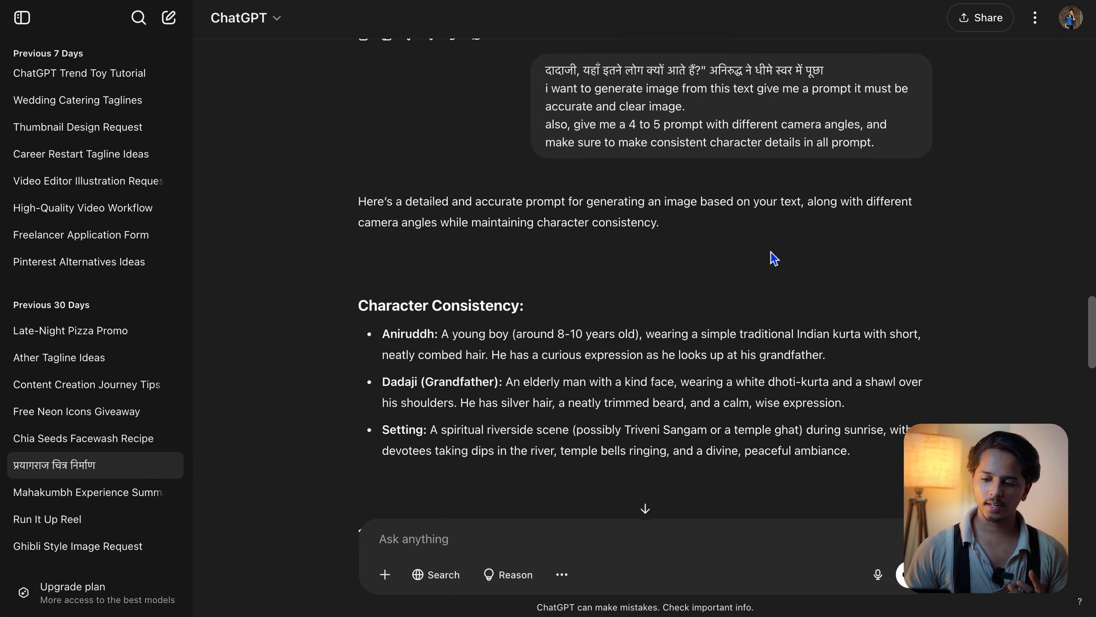
Step: Review ChatGPT's character consistency notes and five camera-angle prompts for the scene of Aniruddh and his grandfather
scroll(772, 257, down, 2)
scroll(772, 257, down, 4)
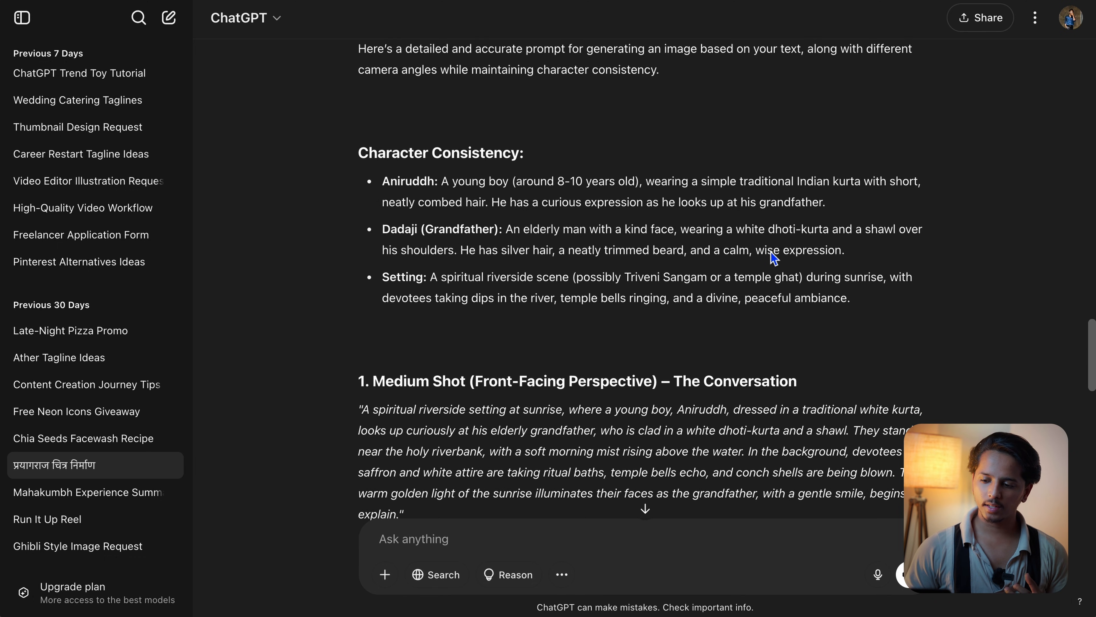
scroll(772, 257, down, 5)
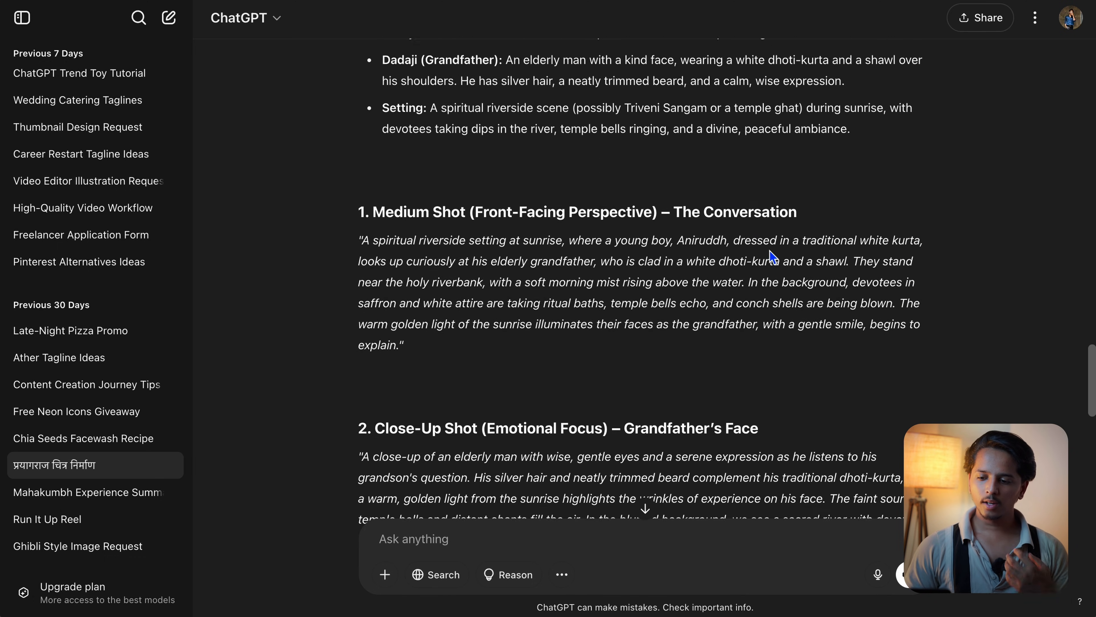
scroll(773, 257, down, 5)
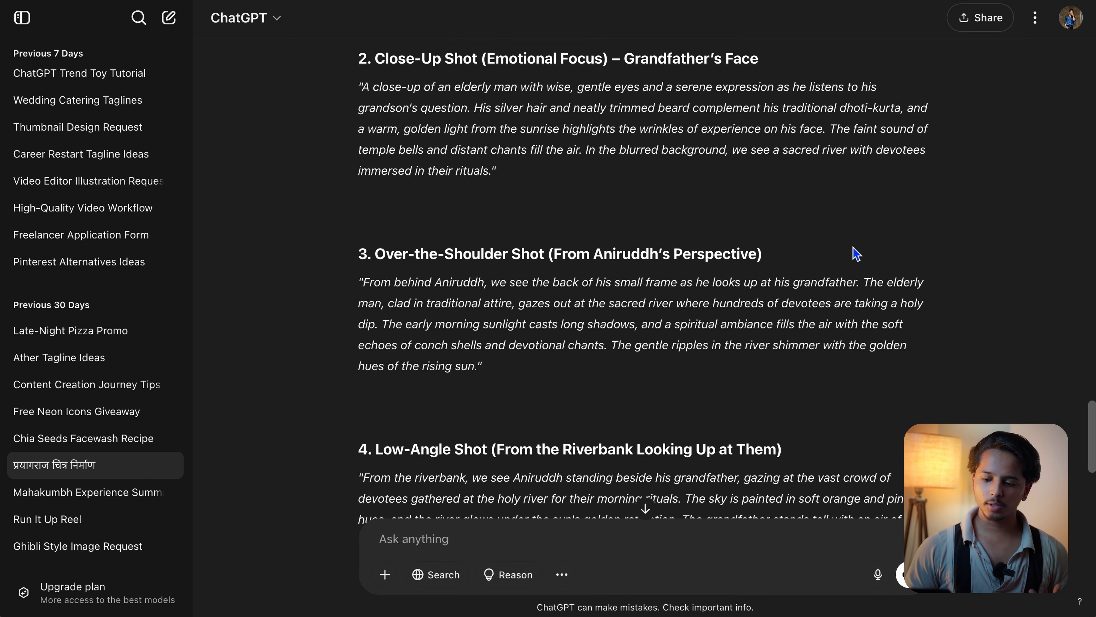
scroll(854, 259, down, 4)
scroll(893, 331, down, 4)
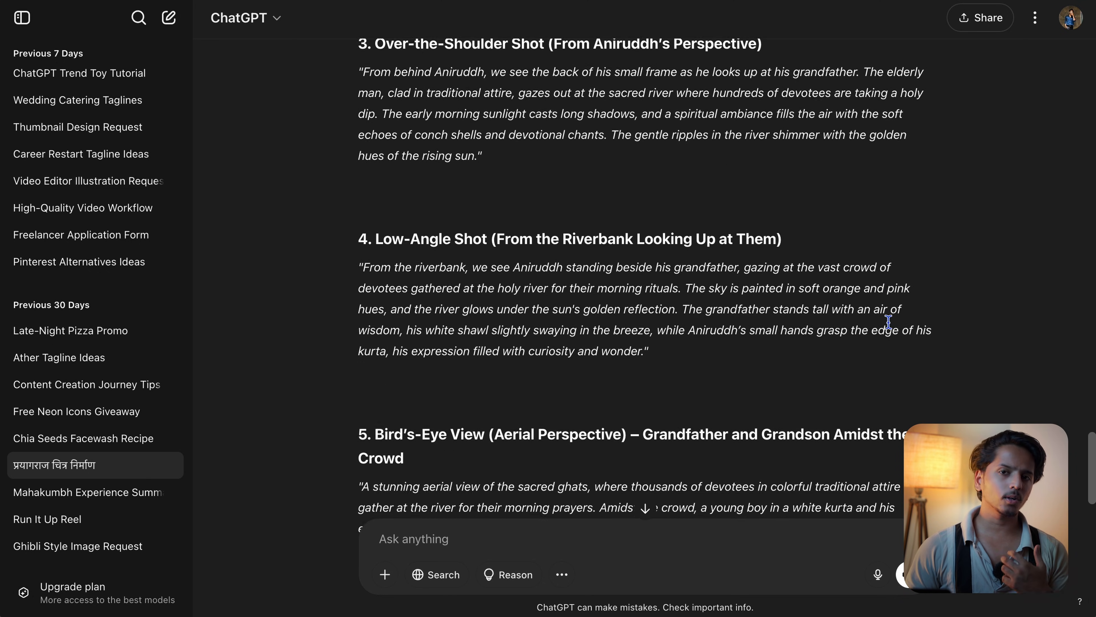
scroll(893, 331, down, 1)
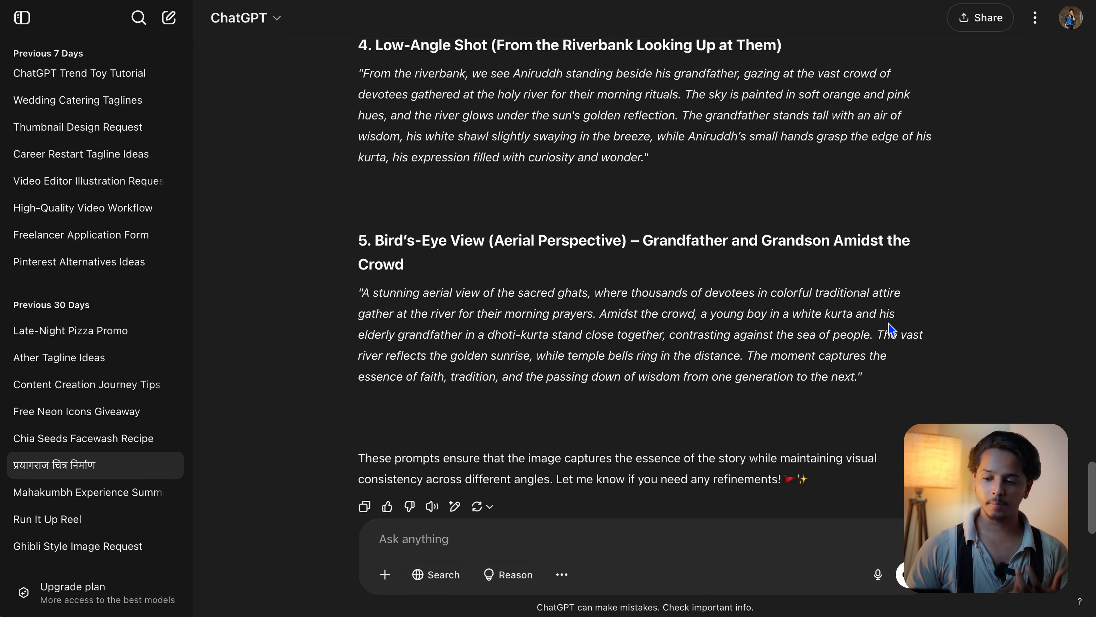
scroll(892, 331, up, 3)
scroll(893, 331, up, 8)
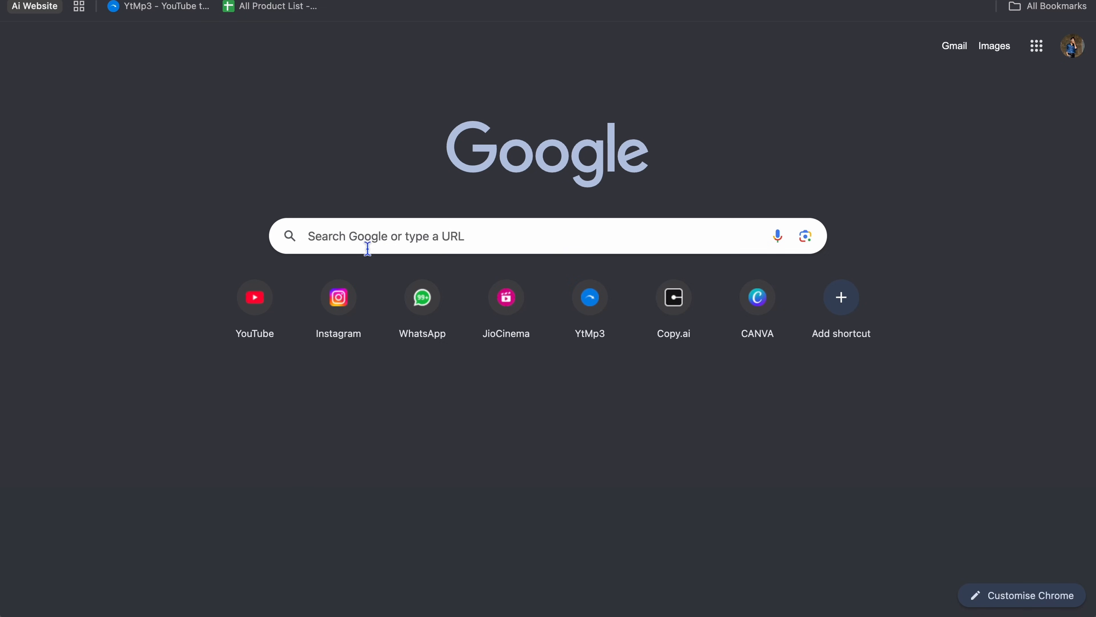
Step: Search the web for kling ai, open its image generator and enter ChatGPT's Close-Up Shot prompt about the grandfather's face
click(367, 236)
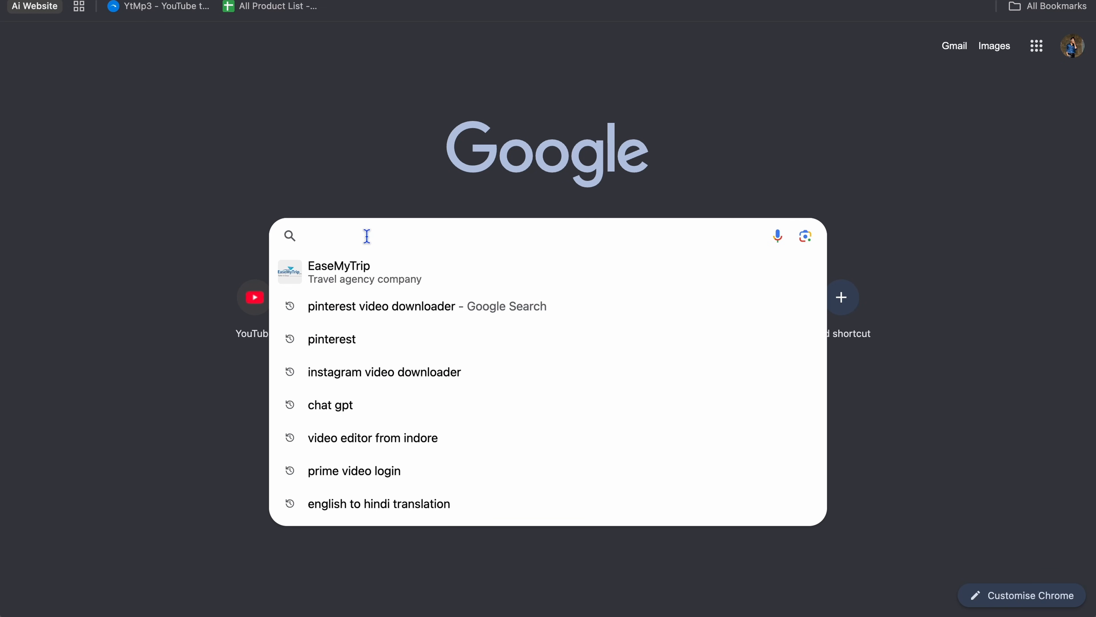
text(kling)
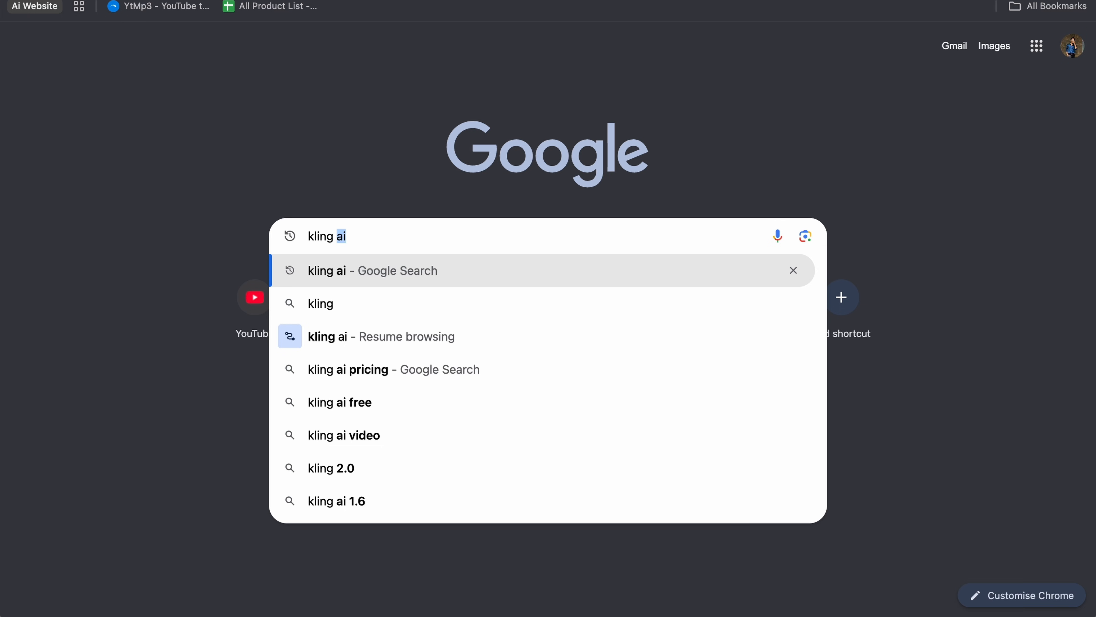
key(Return)
click(324, 181)
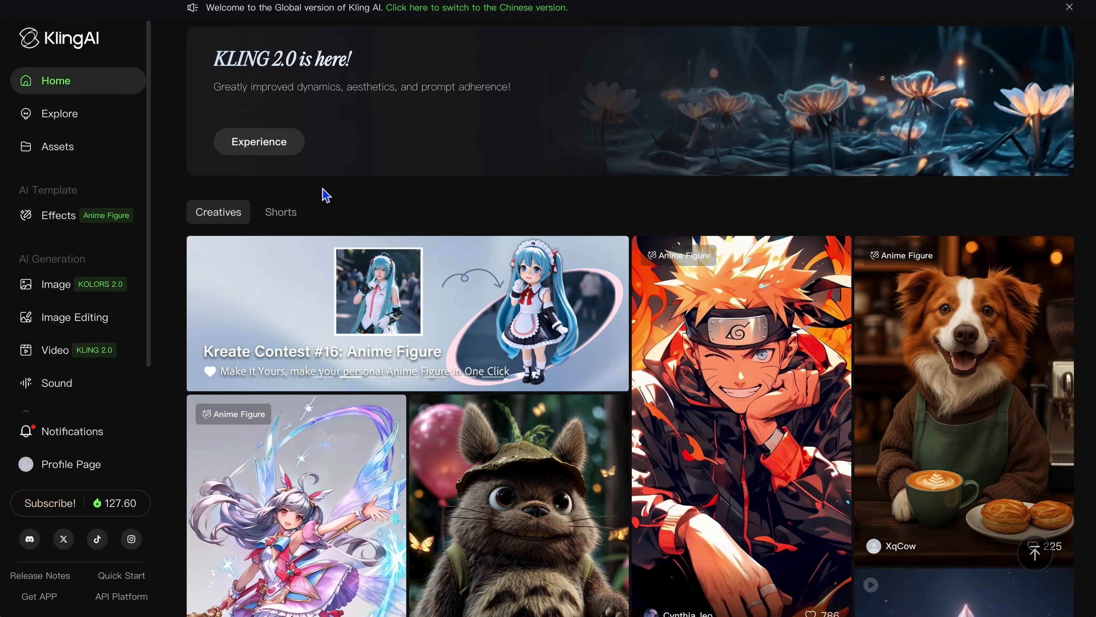
click(115, 282)
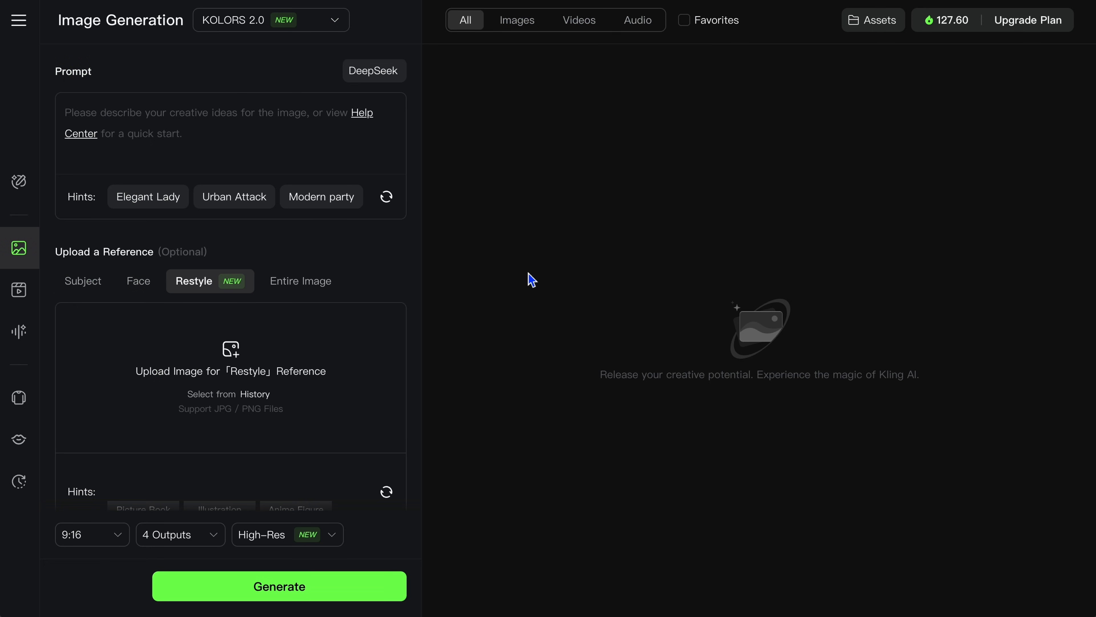
drag(361, 283, 476, 367)
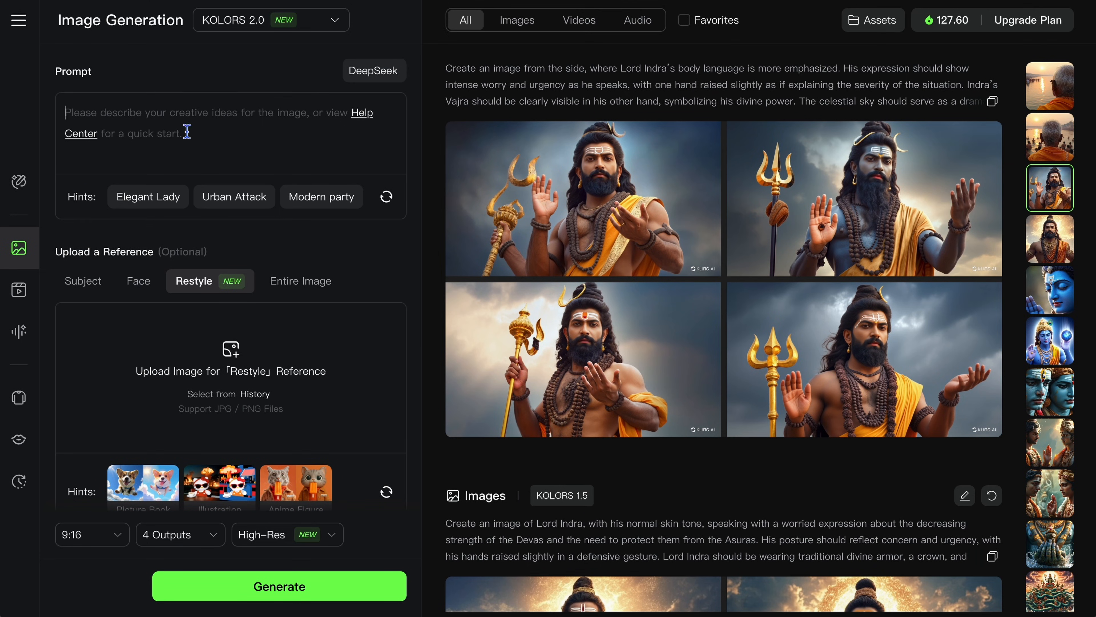
text(A close-up of an elderly man with wise, gentle eyes and a serene expression as he listens to his grandson's question. His silver hair and neatly trimmed beard complement his traditional dhoti-kurta, and a warm, golden light from the sunrise highlights the wrinkles of experience on his face. The faint sound of temple bells and distant chants fill the air. In the blurred background, we see a sacred river with devotees immersed in their rituals.)
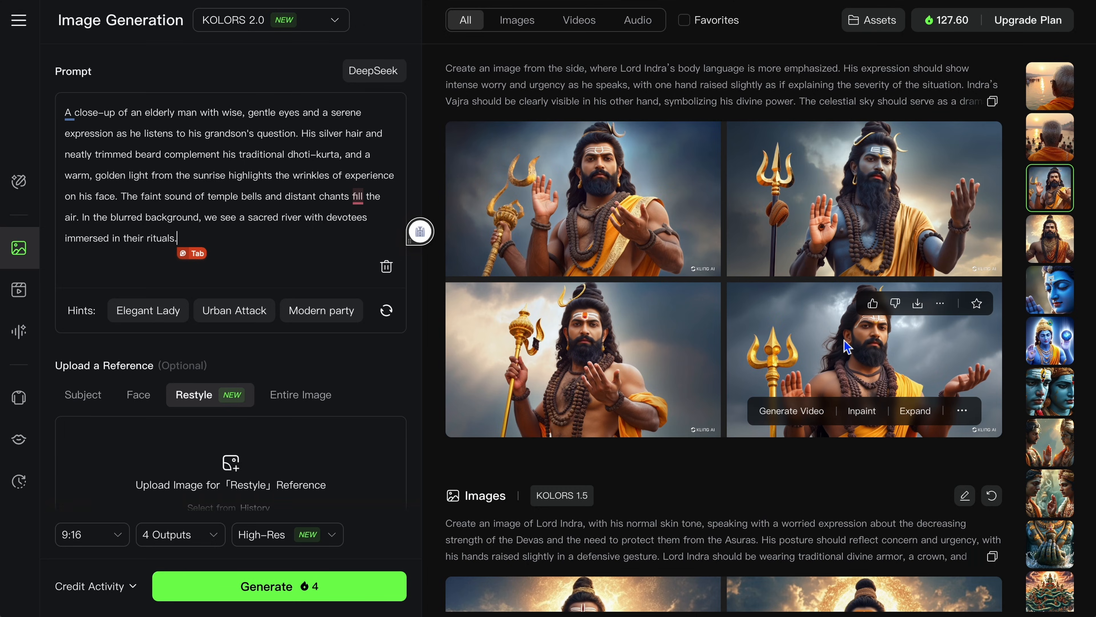
Step: Look through the earlier generations of Lord Indra and Lord Vishnu in the image history
scroll(848, 345, down, 5)
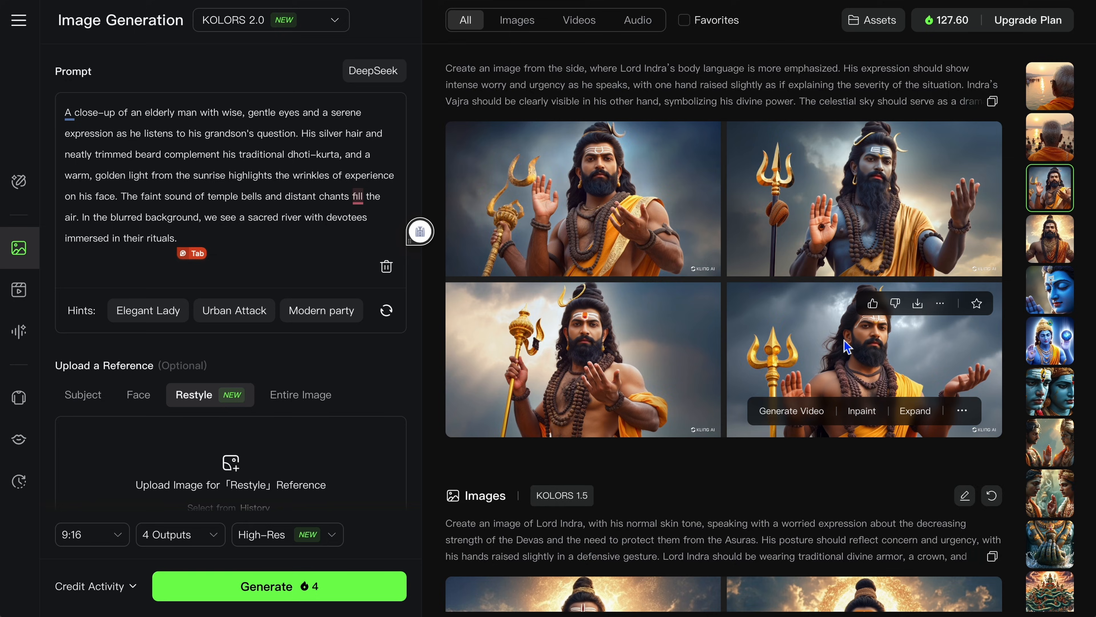
scroll(808, 345, down, 8)
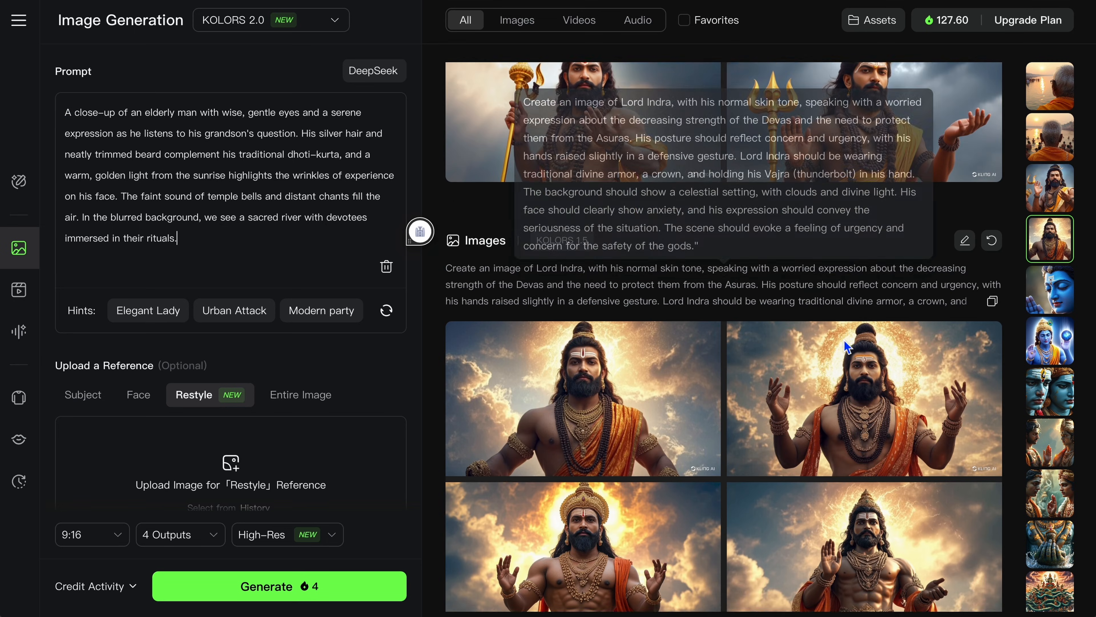
scroll(241, 354, down, 3)
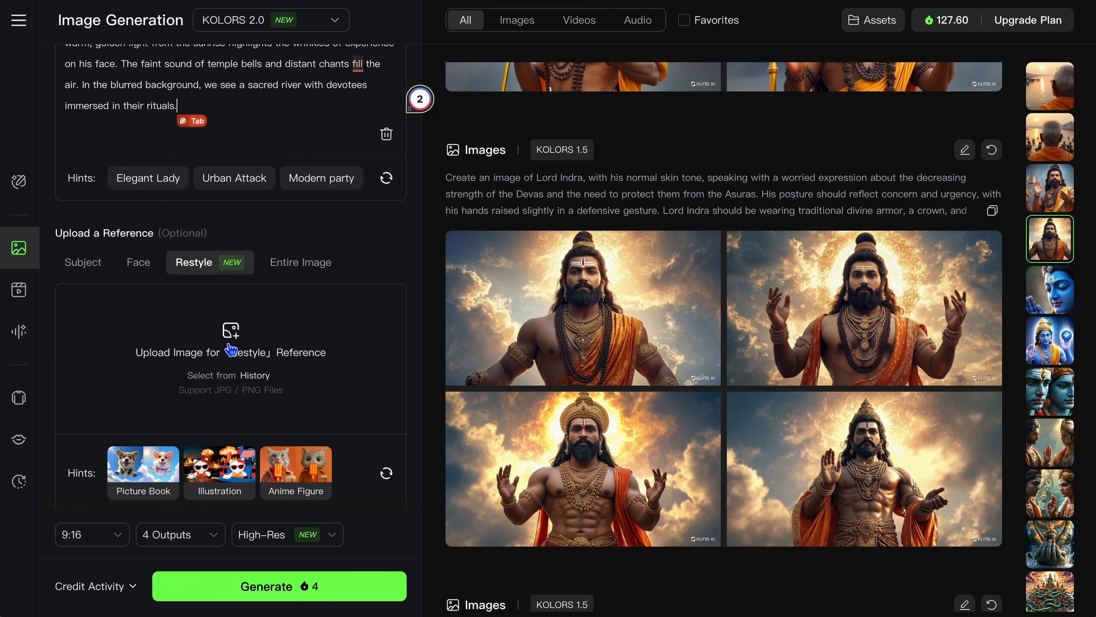
scroll(231, 349, down, 1)
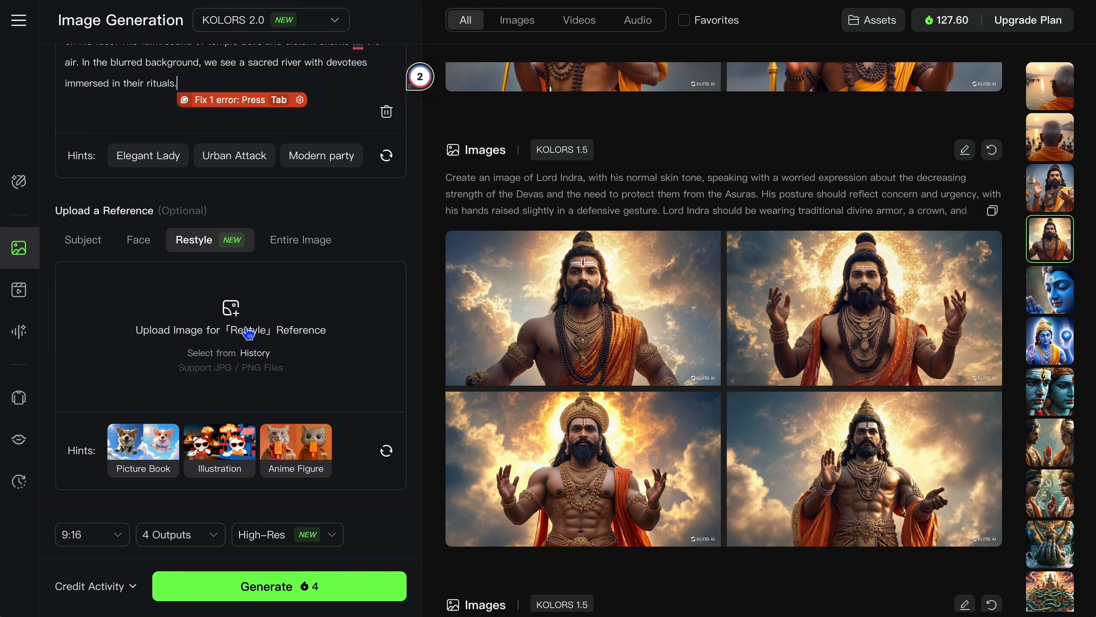
scroll(248, 332, down, 1)
scroll(886, 413, down, 5)
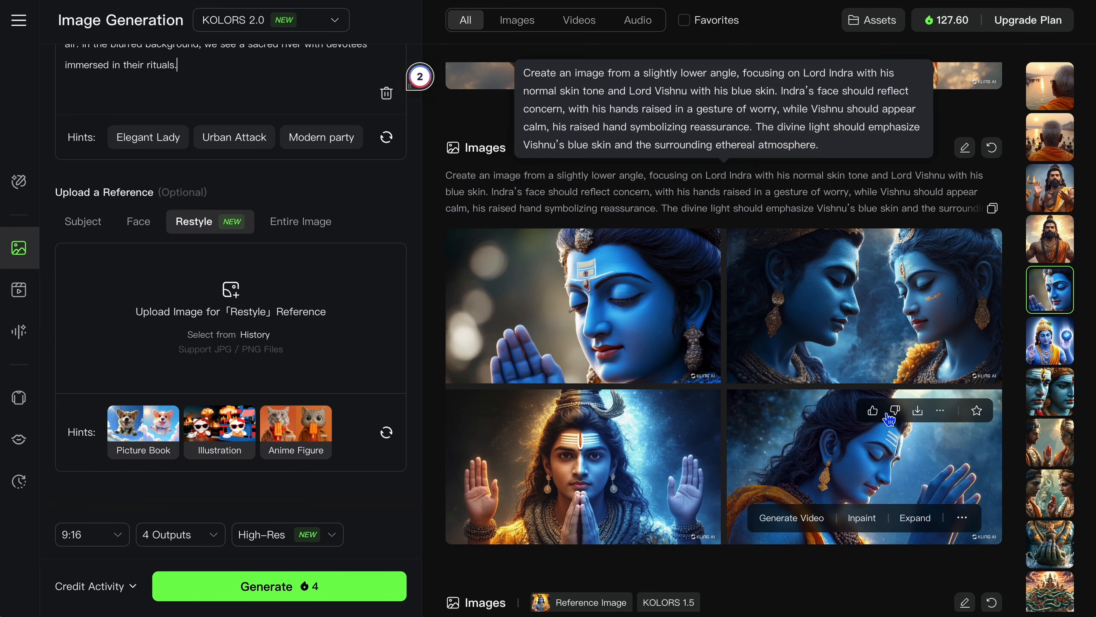
scroll(888, 417, down, 8)
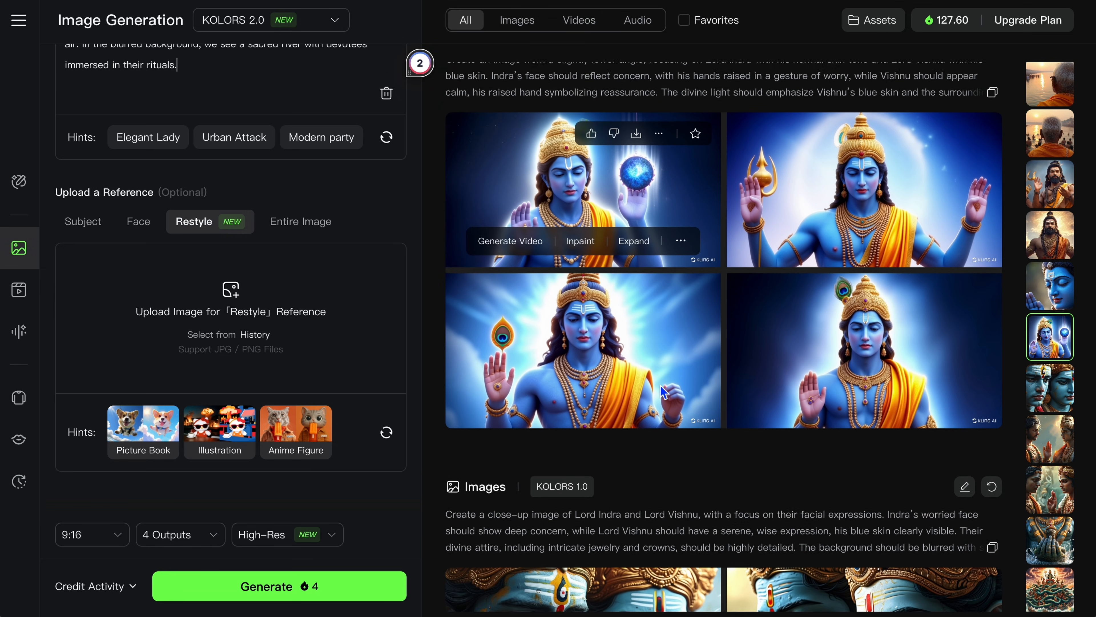
scroll(664, 391, down, 6)
mouse_move(663, 391)
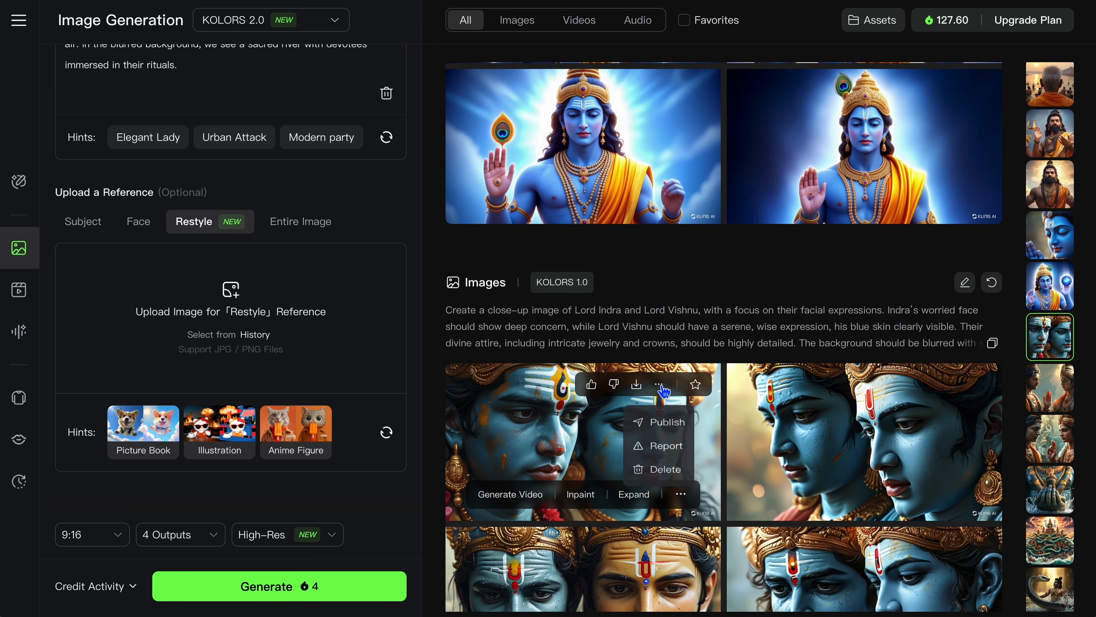
scroll(664, 390, down, 15)
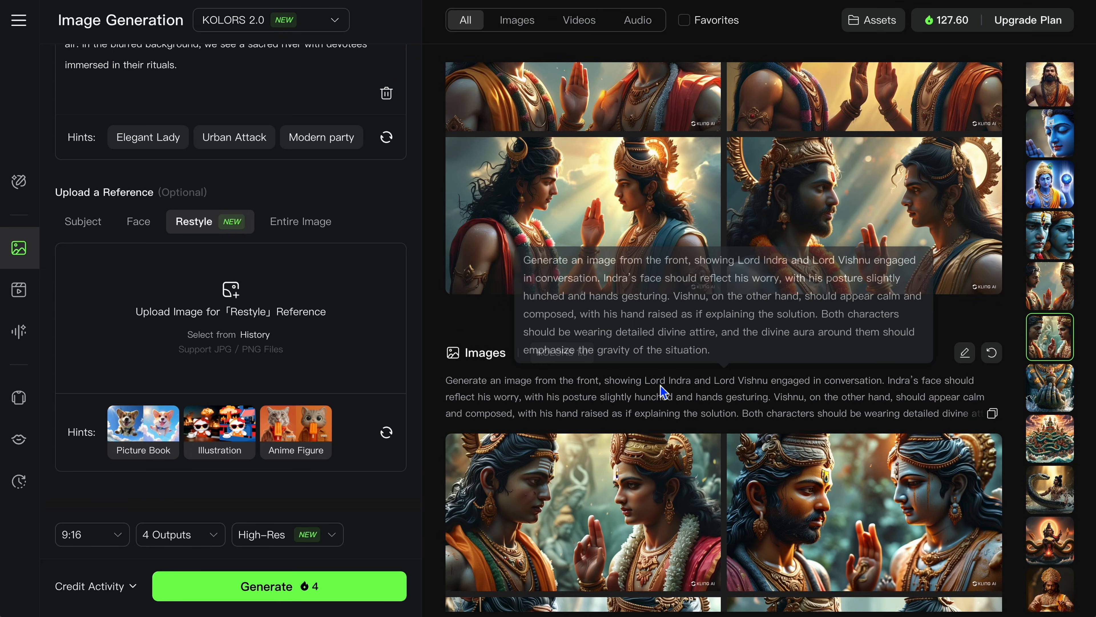
scroll(664, 391, down, 6)
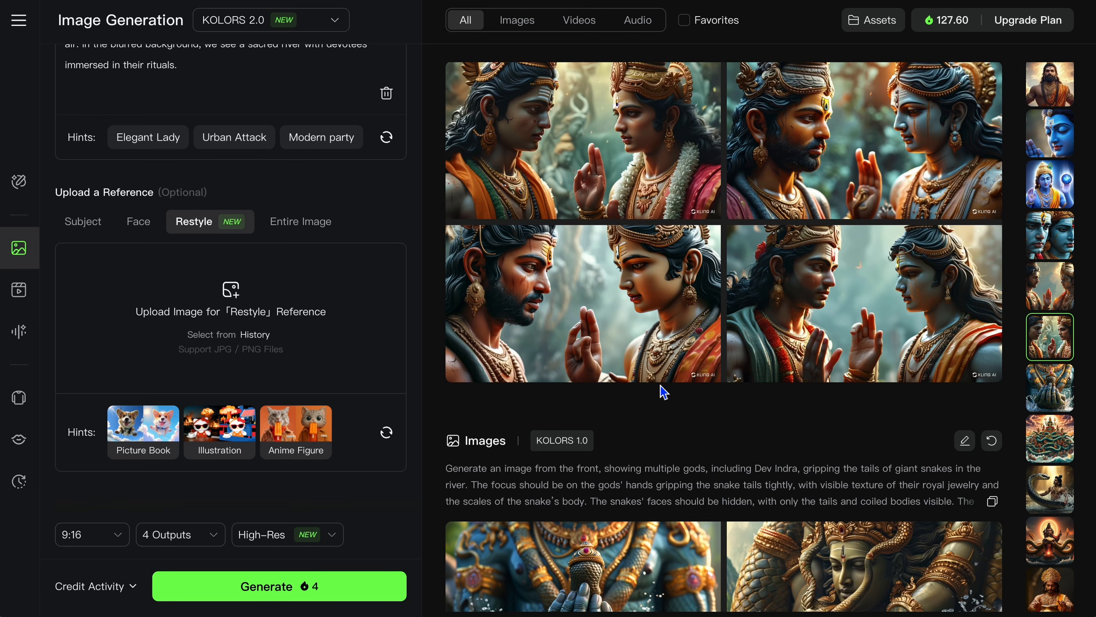
Step: Set the image generation to KOLORS 1.5 with a 16:9 aspect ratio and generate four outputs of the close-up prompt
scroll(664, 391, down, 3)
click(119, 537)
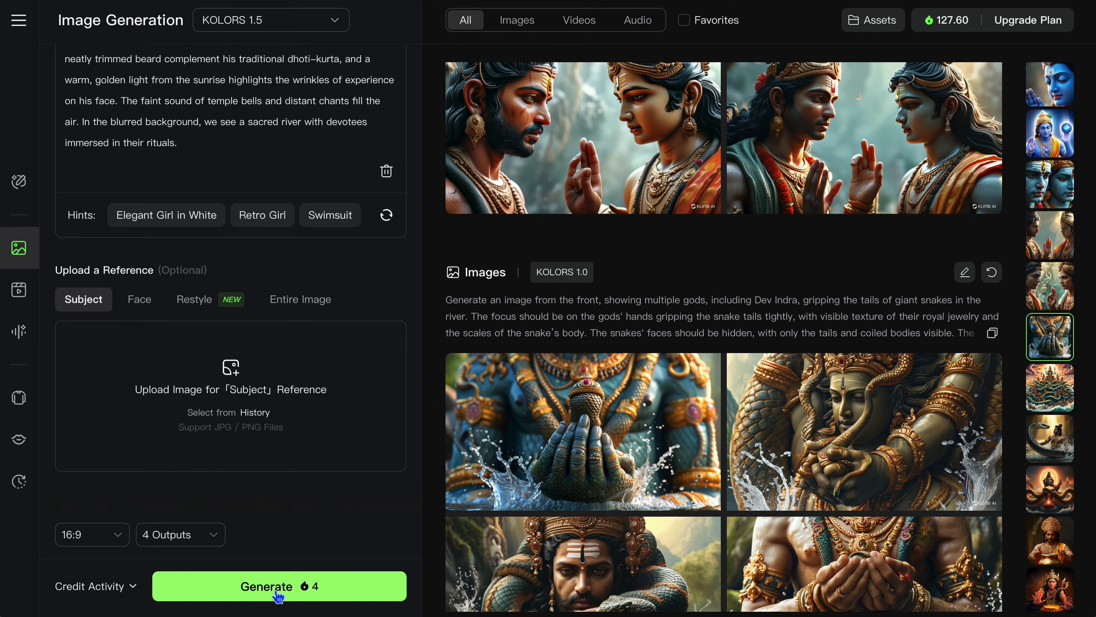
click(279, 597)
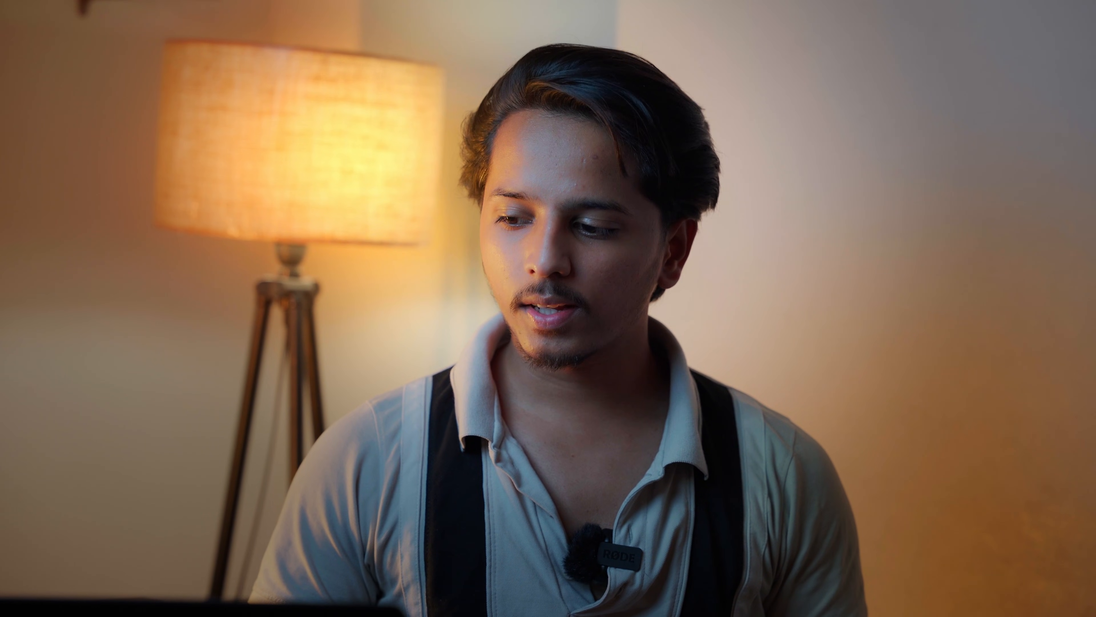
Step: Find the new images of the elderly man and his grandson in the generation history and download the fourth one
scroll(1008, 420, down, 4)
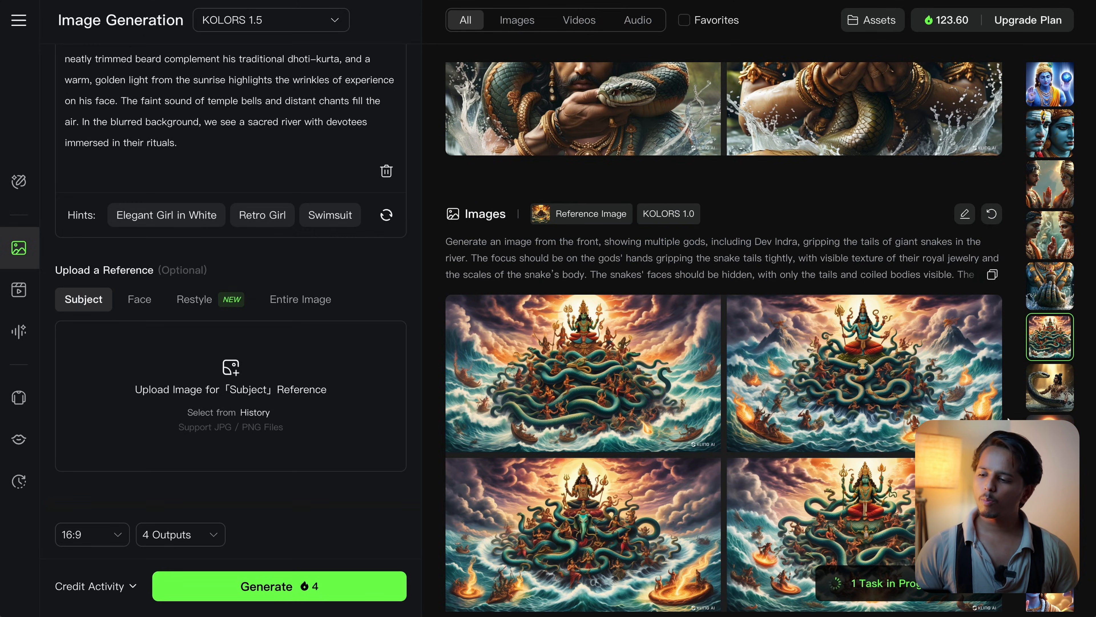
scroll(1001, 395, up, 5)
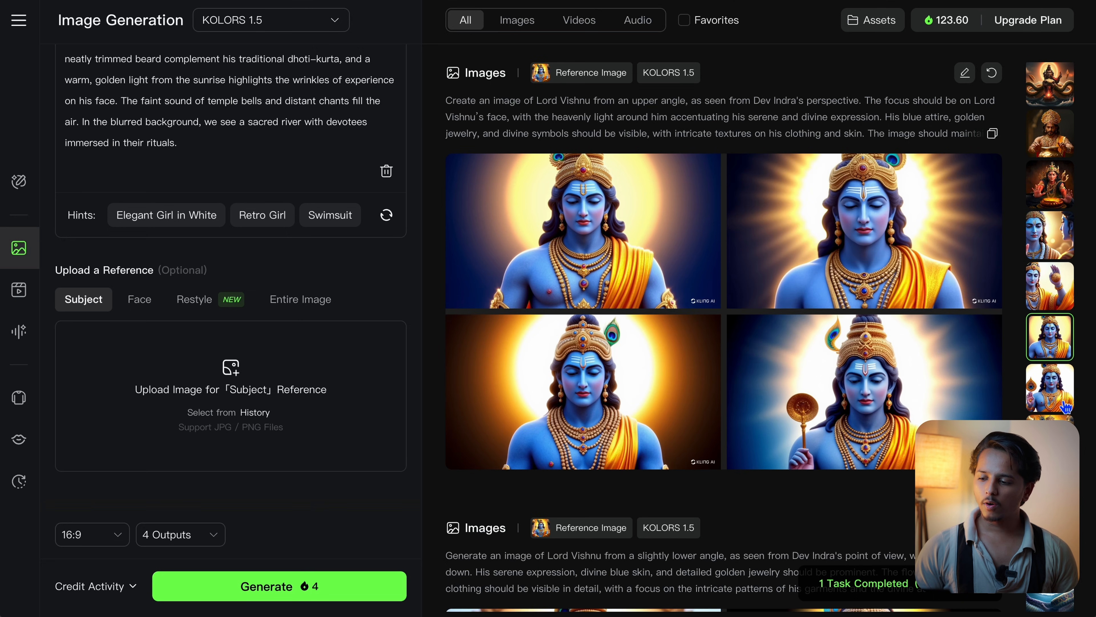
click(1062, 402)
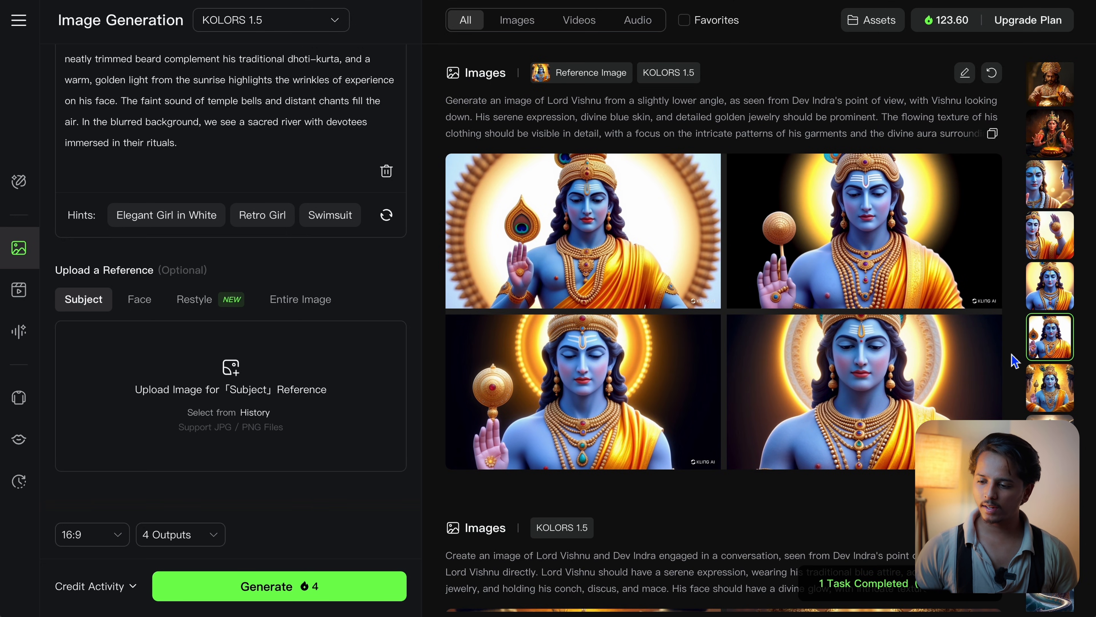
click(1061, 293)
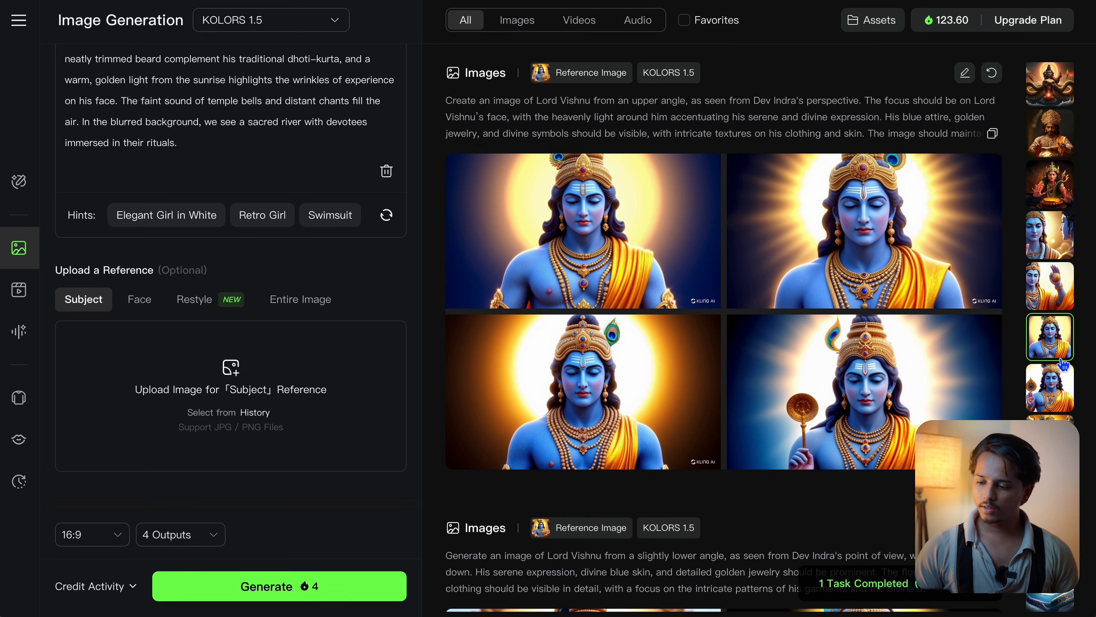
click(1057, 390)
click(1038, 293)
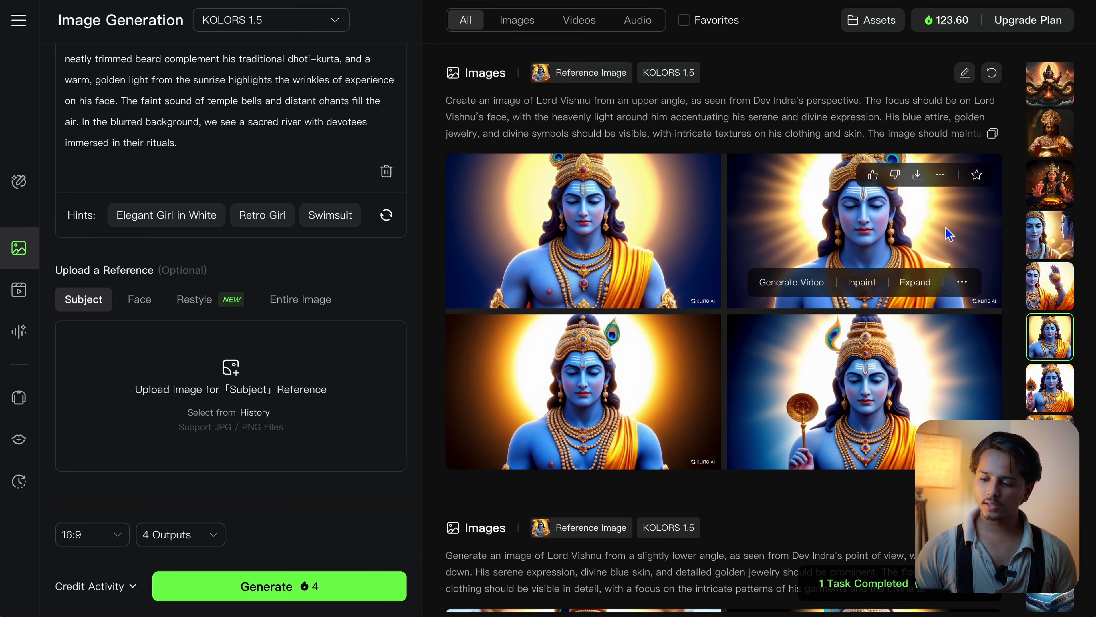
scroll(1059, 190, down, 6)
scroll(1060, 190, up, 2)
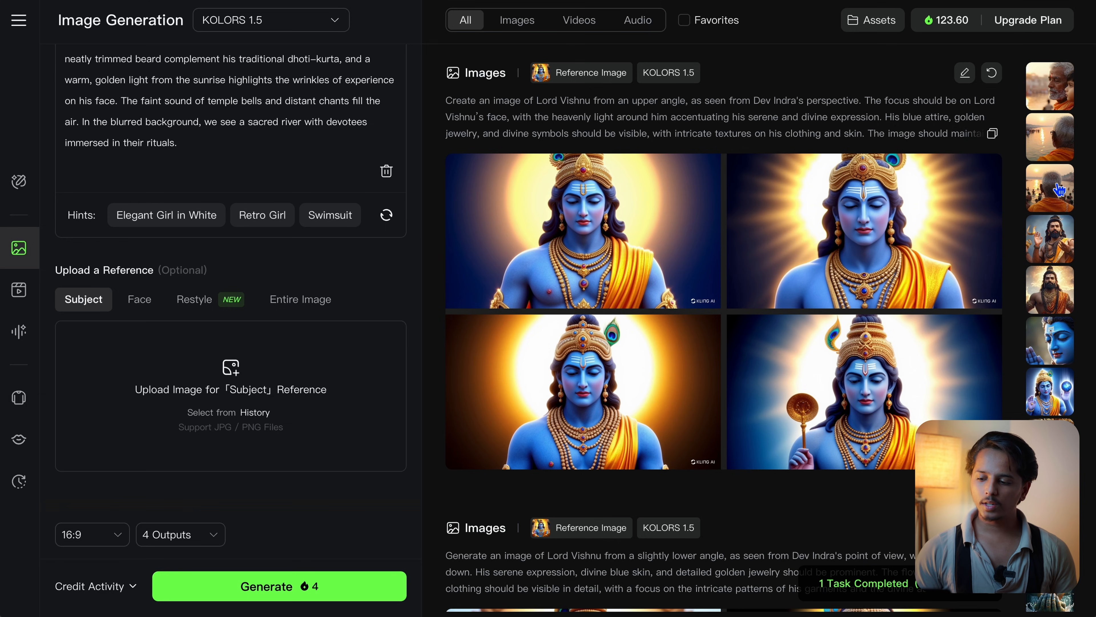
click(1043, 119)
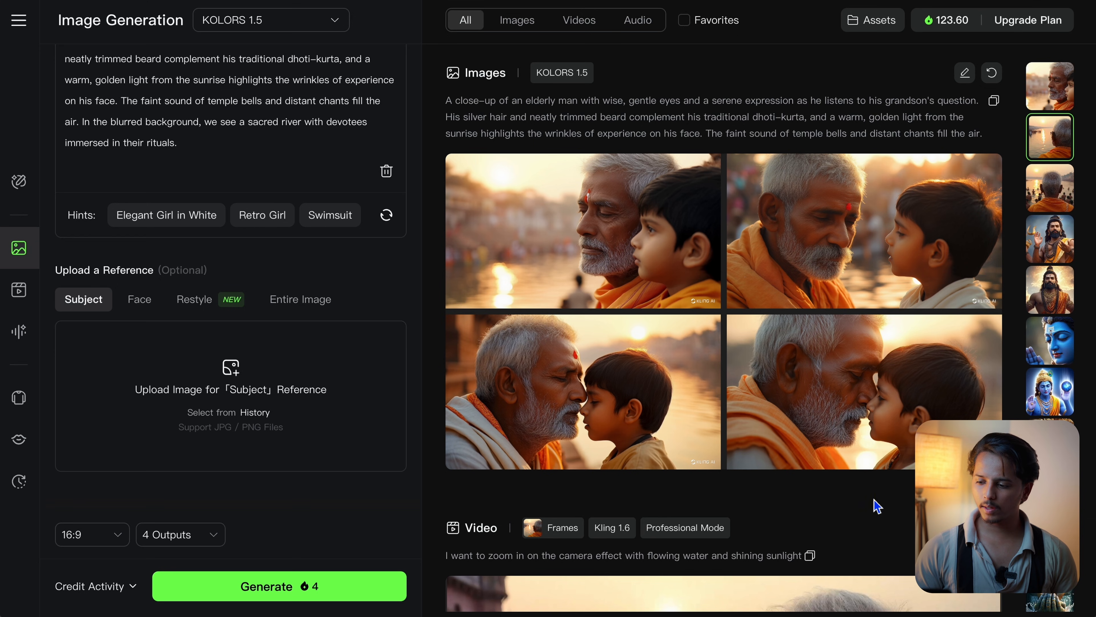
click(919, 337)
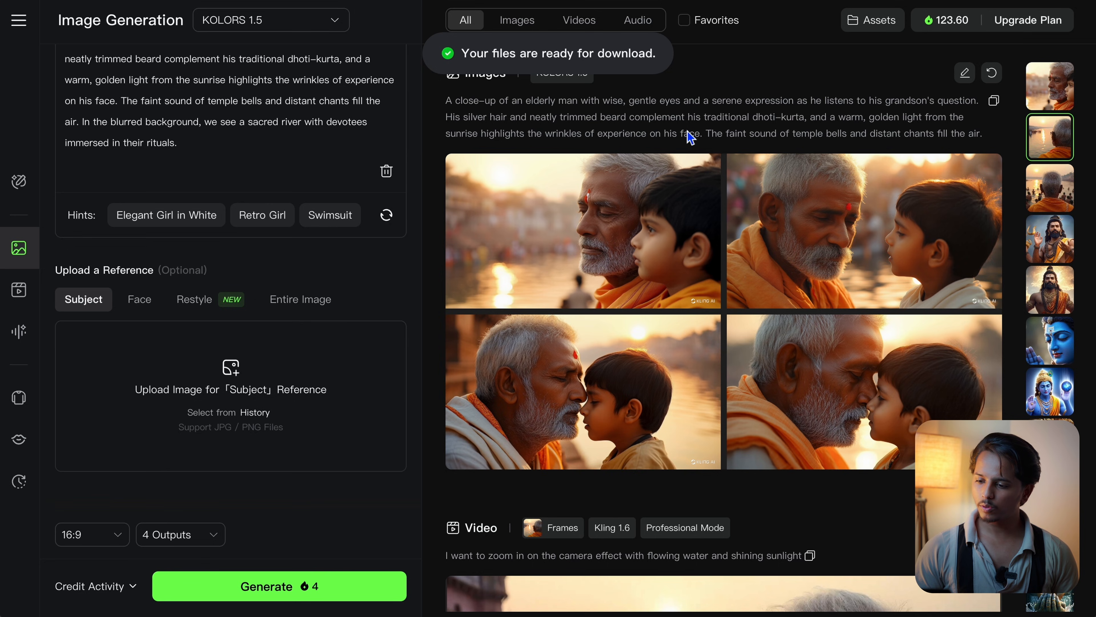
Step: Preview the downloaded close-up image of the elderly man and his grandson at full size
key(space)
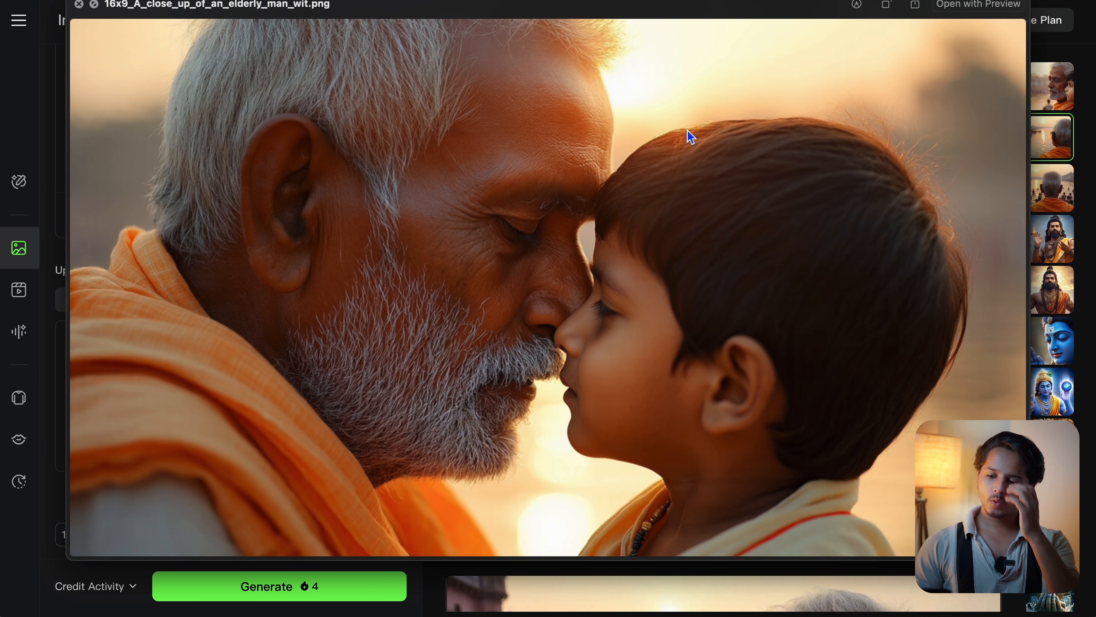
key(space)
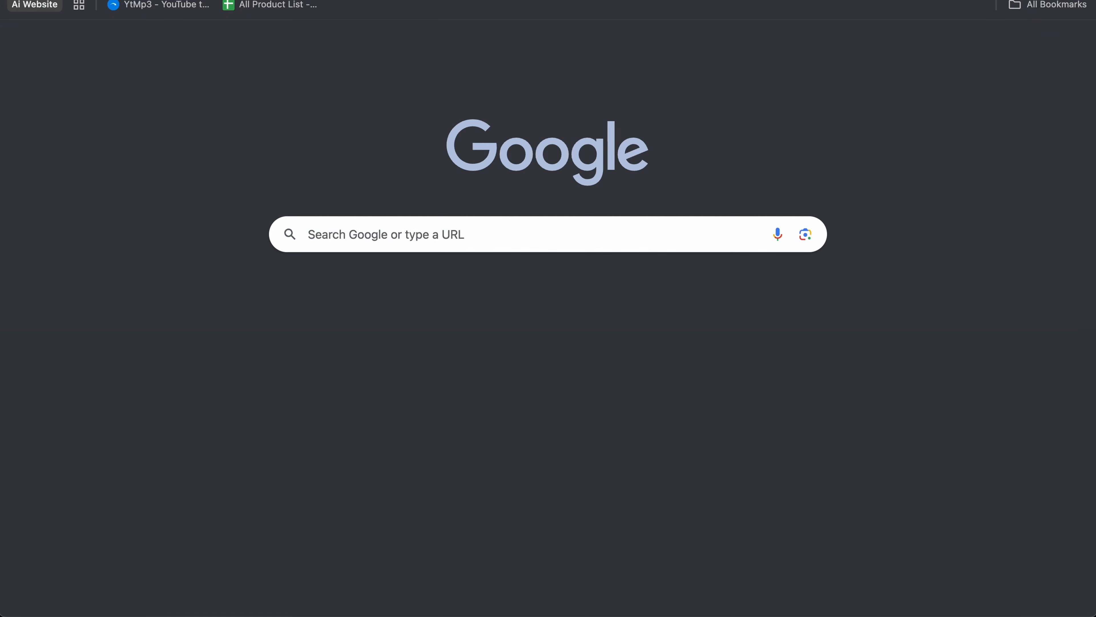
Step: Search the web for luma ai, open Luma's Dream Machine and start a new board
text(luma ai)
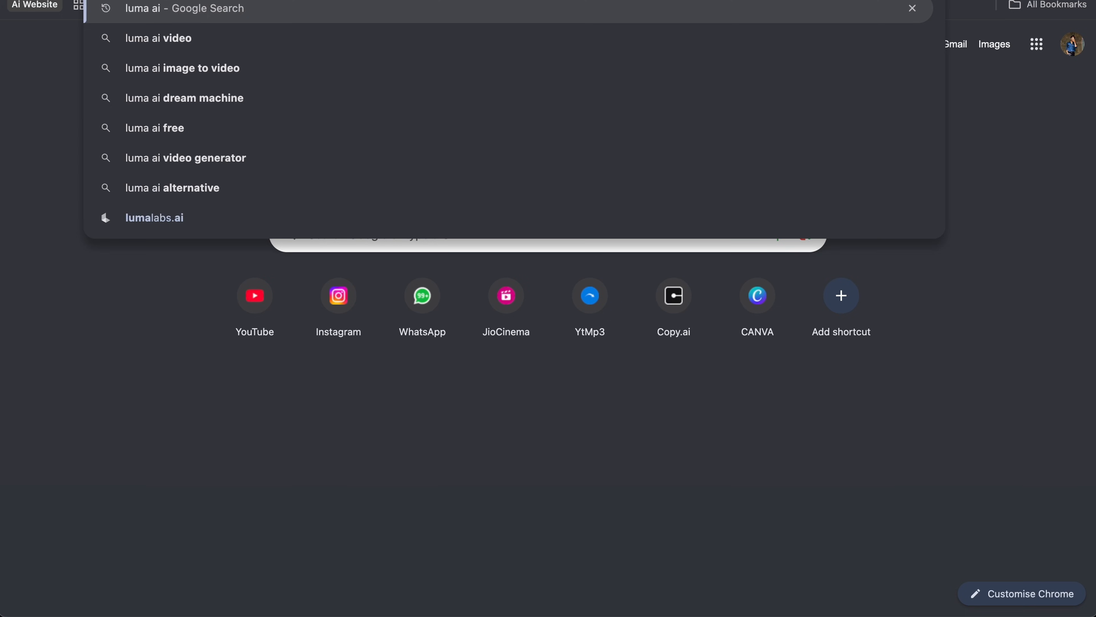
key(Return)
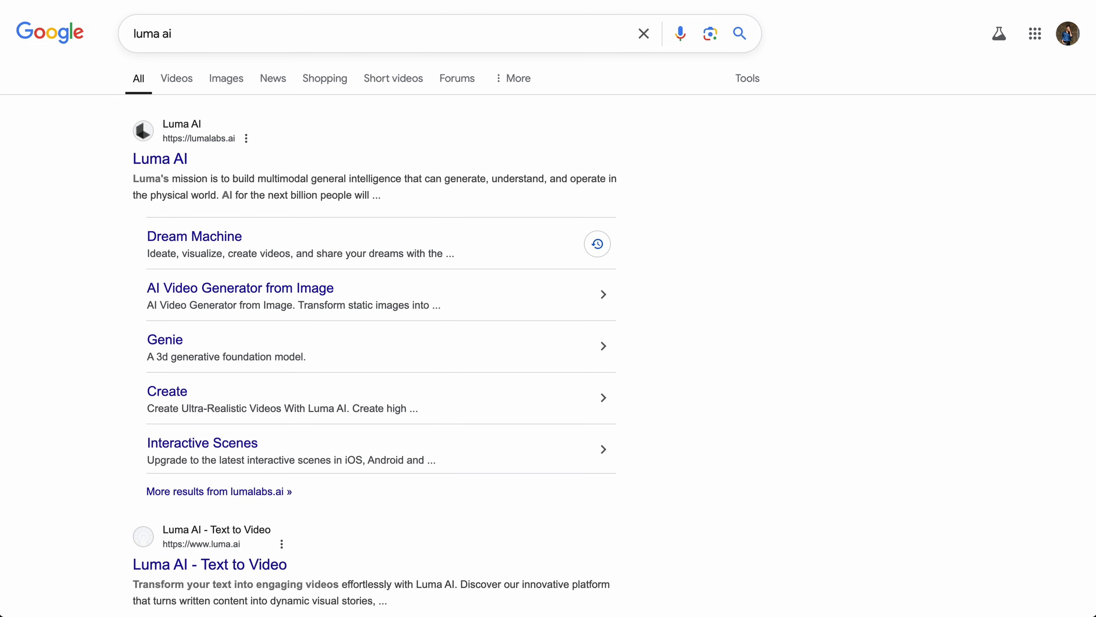
click(159, 169)
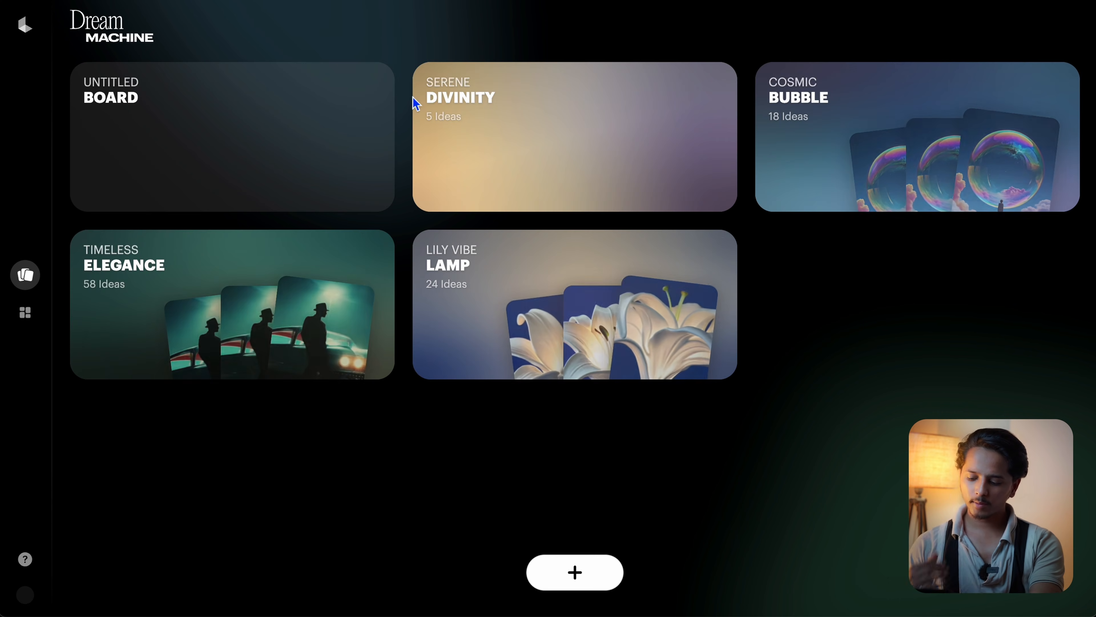
click(581, 579)
click(375, 537)
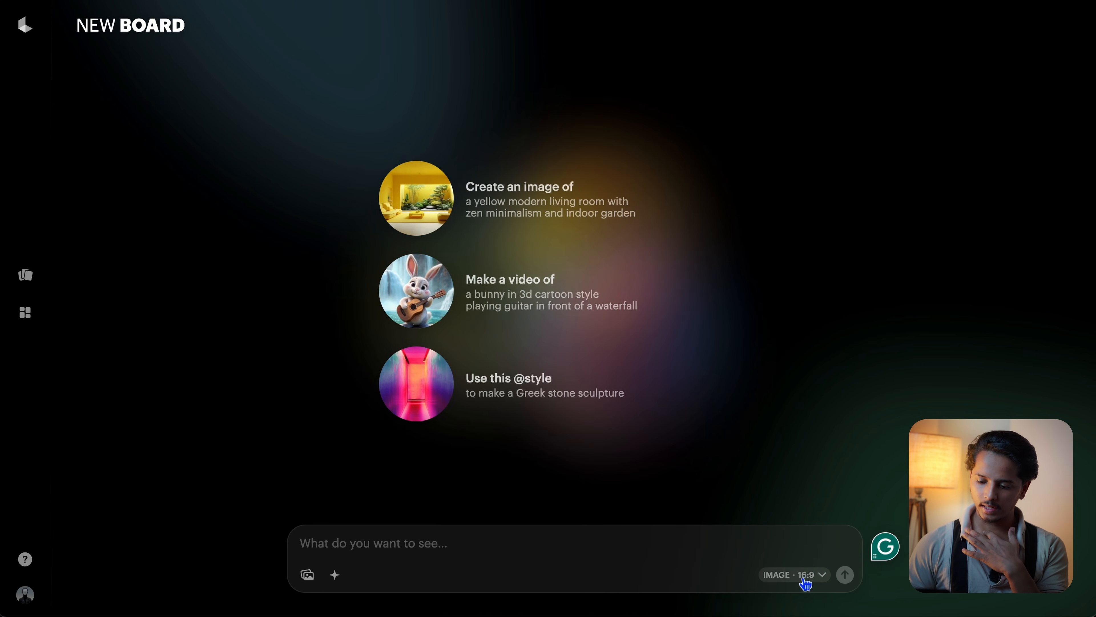
Step: Review the generation settings, then enter the close-up prompt about the elderly man listening to his grandson and generate it as 16:9 images
click(805, 582)
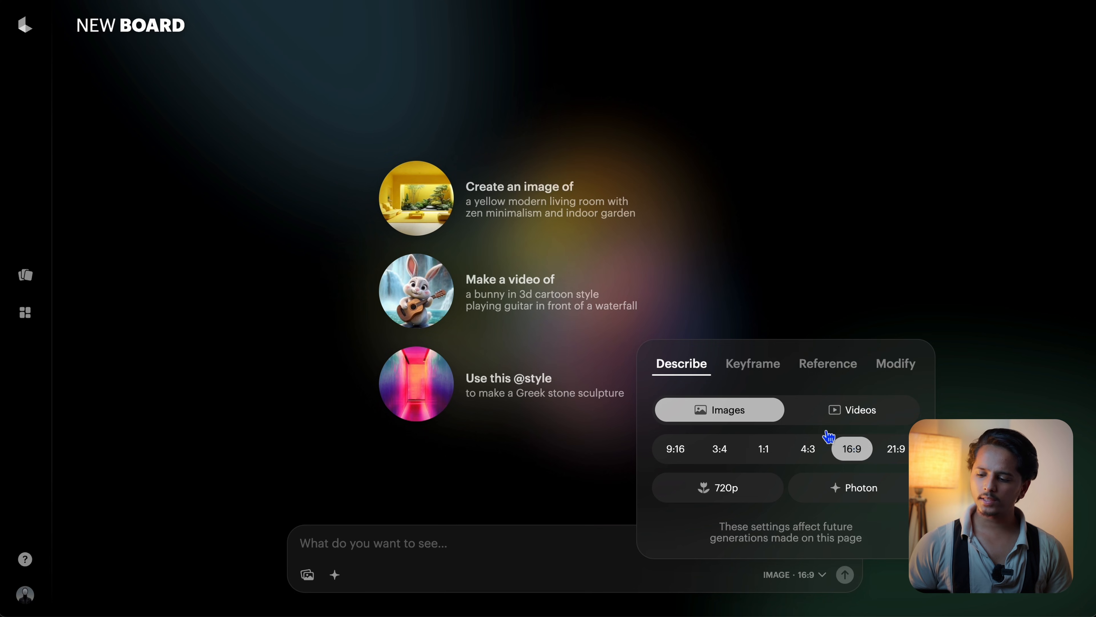
click(844, 416)
click(757, 418)
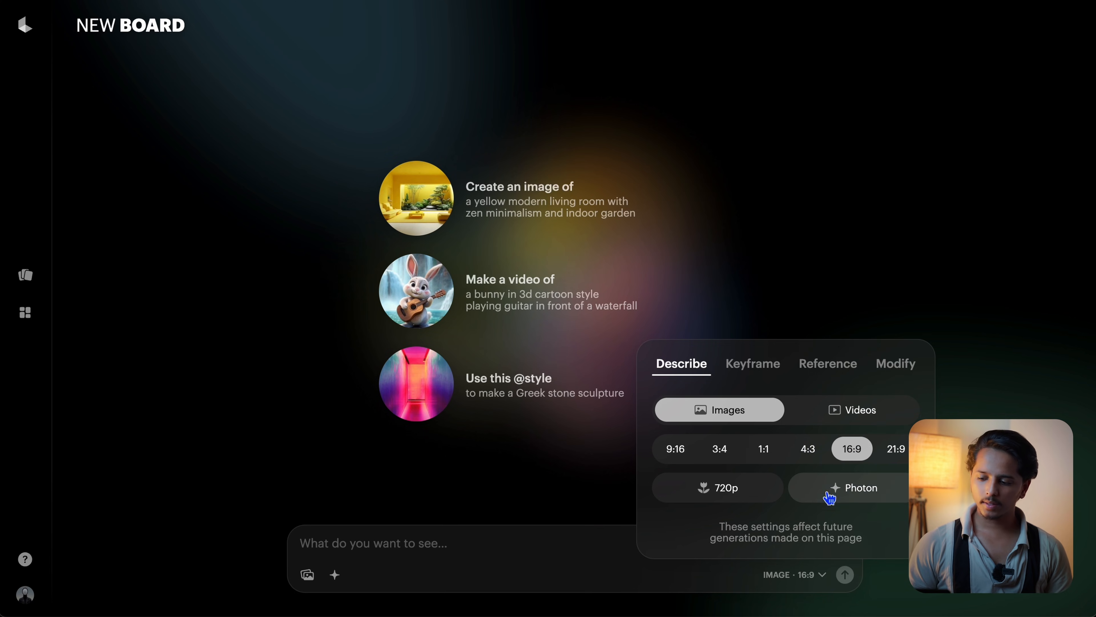
click(552, 540)
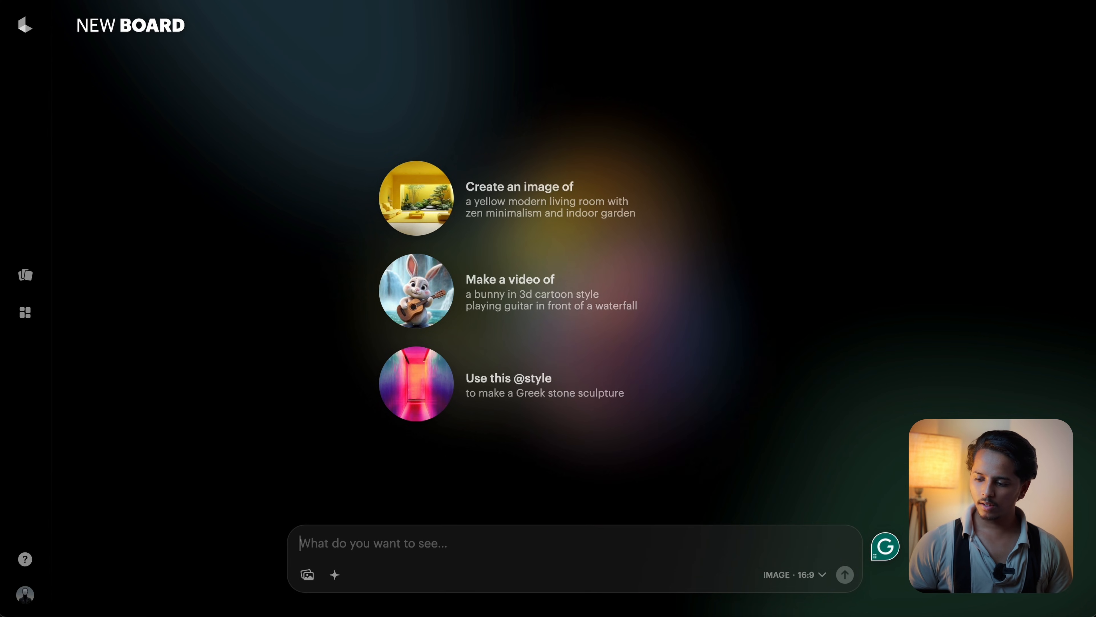
text(A close-up of an elderly man with wise, gentle eyes and a serene expression as he listens to his grandson's question. His silver hair and neatly trimmed beard complement his traditional dhoti-kurta, and a warm, golden light from the sunrise highlights the wrinkles of experience on his face. The faint sound of temple bells and distant chants fill the air. In the blurred background, we see a sacred river with devotees immersed in their rituals.)
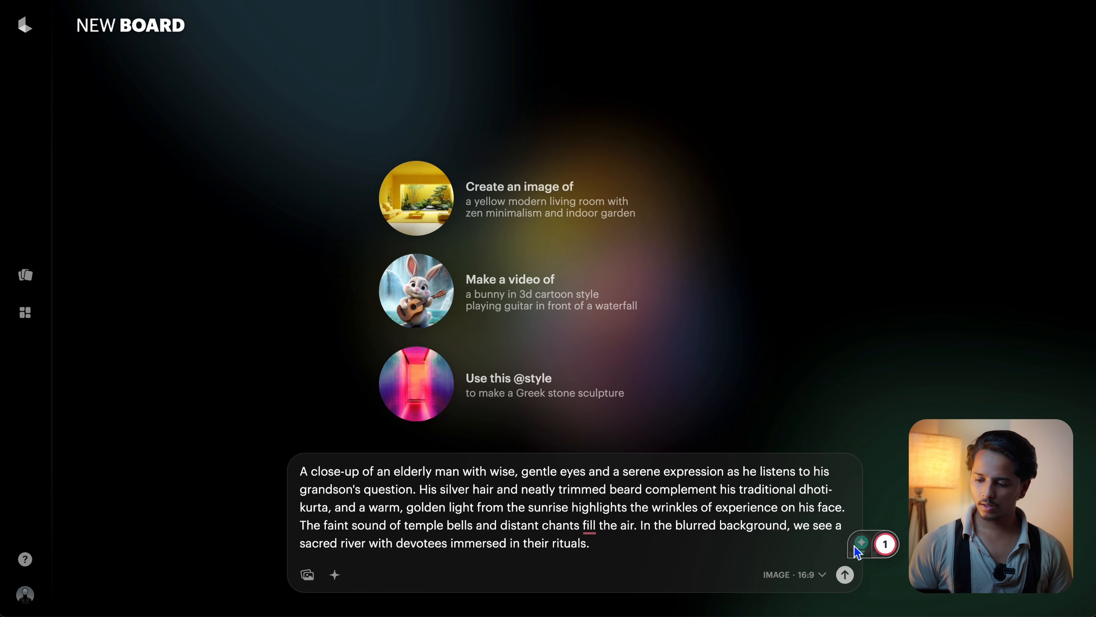
click(847, 581)
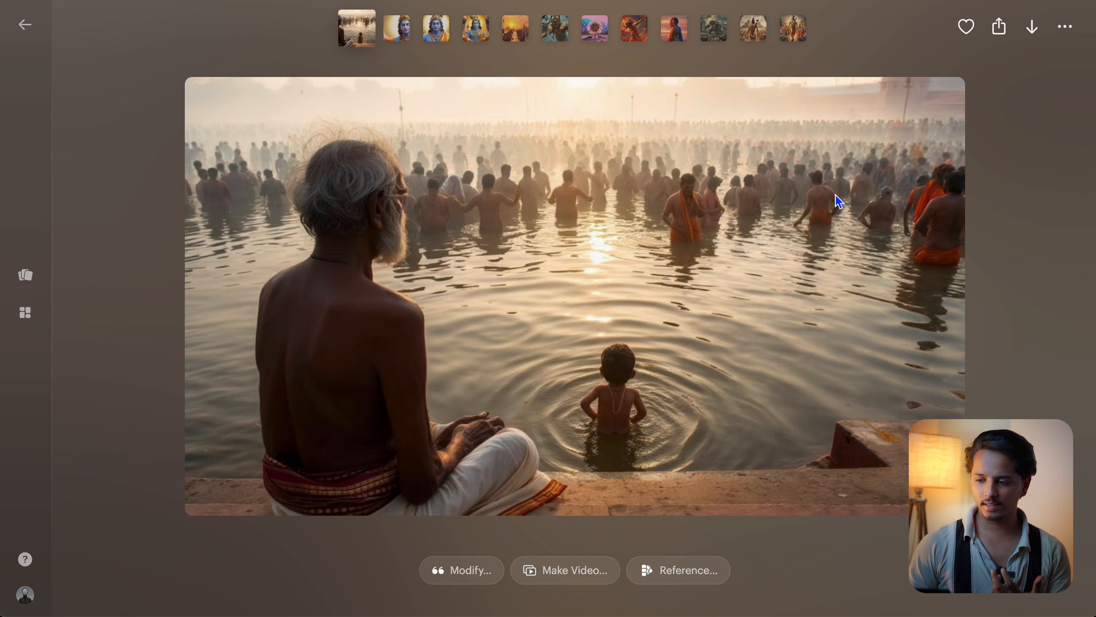
click(1060, 112)
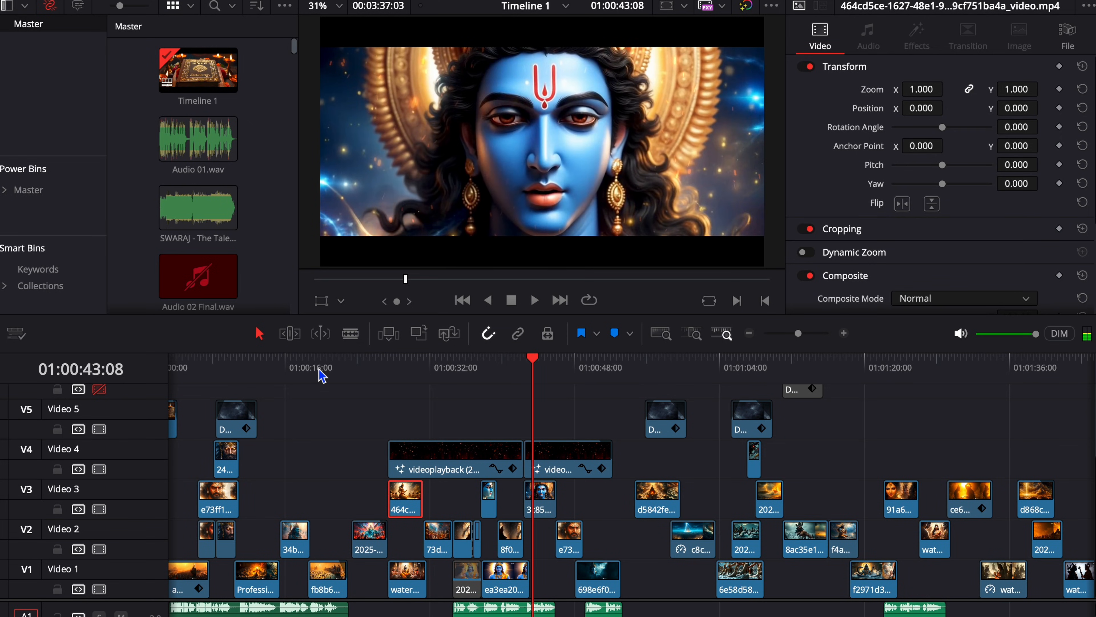
Step: Switch to DaVinci Resolve and play Timeline 1, jumping between the edited scenes of the deities
drag(322, 376, 290, 372)
key(space)
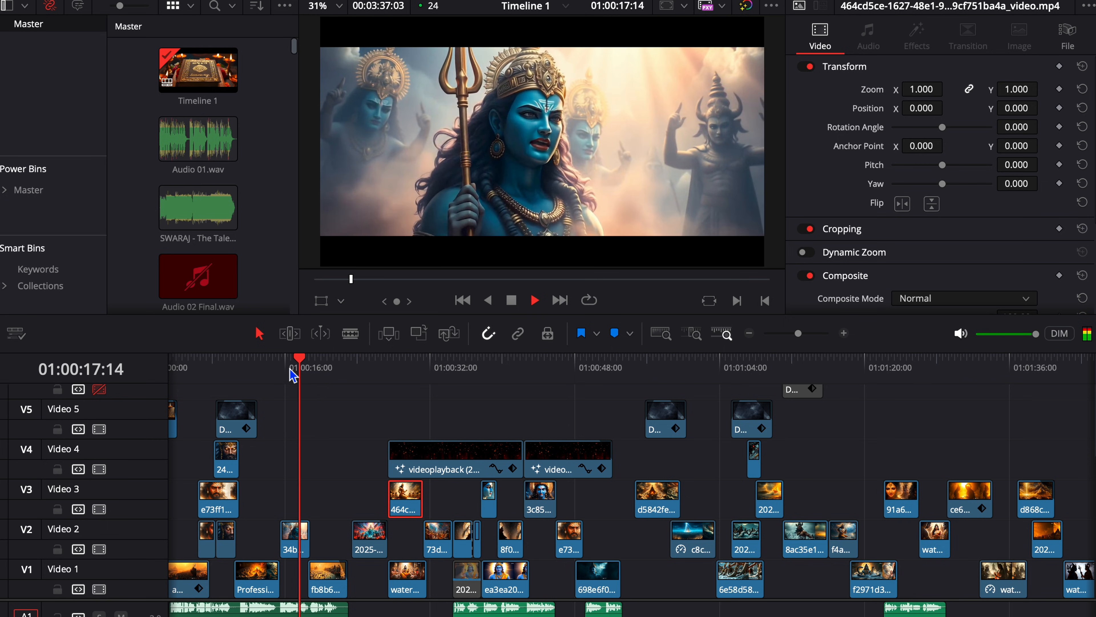
click(624, 387)
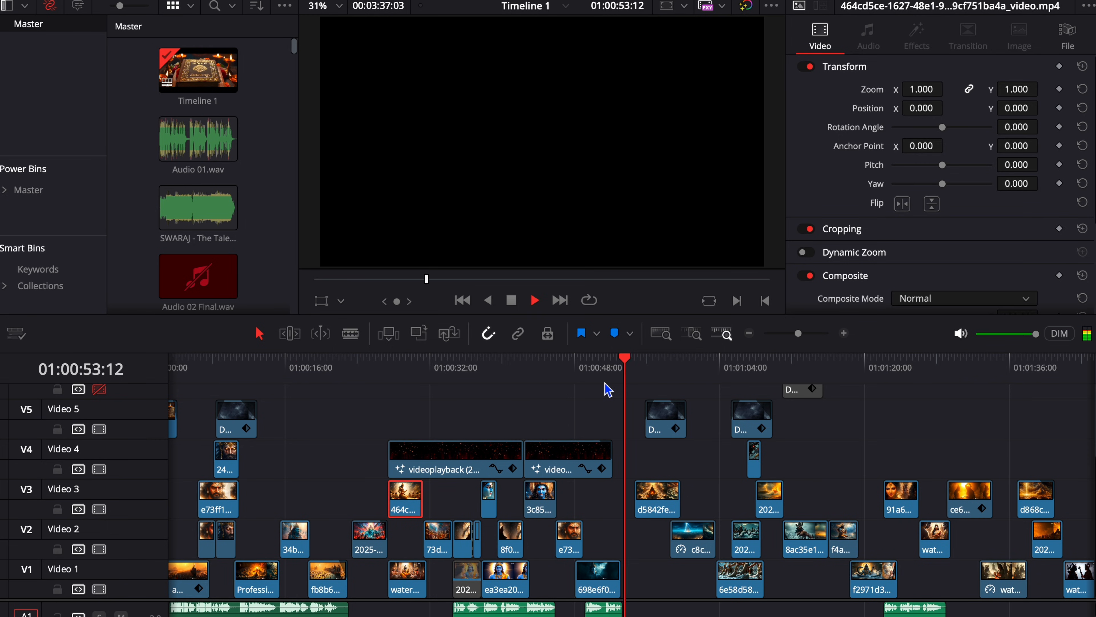
click(523, 386)
key(space)
click(558, 387)
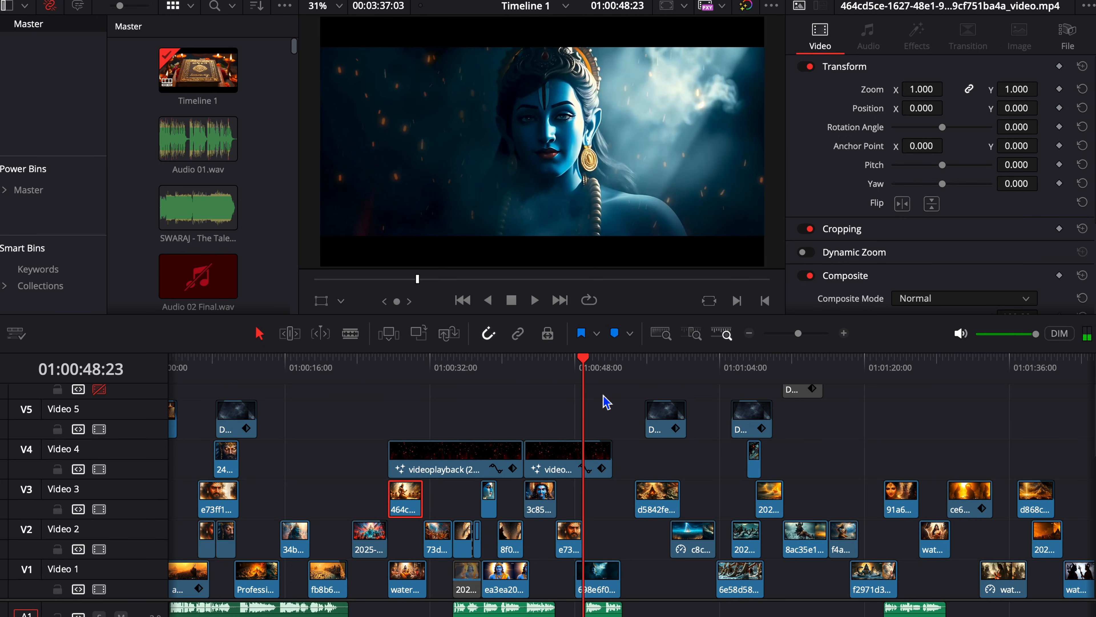
Step: Play the ocean-churning scenes on the timeline, soloing audio track A1 and releasing the solo to compare the sound
scroll(628, 497, down, 2)
click(98, 561)
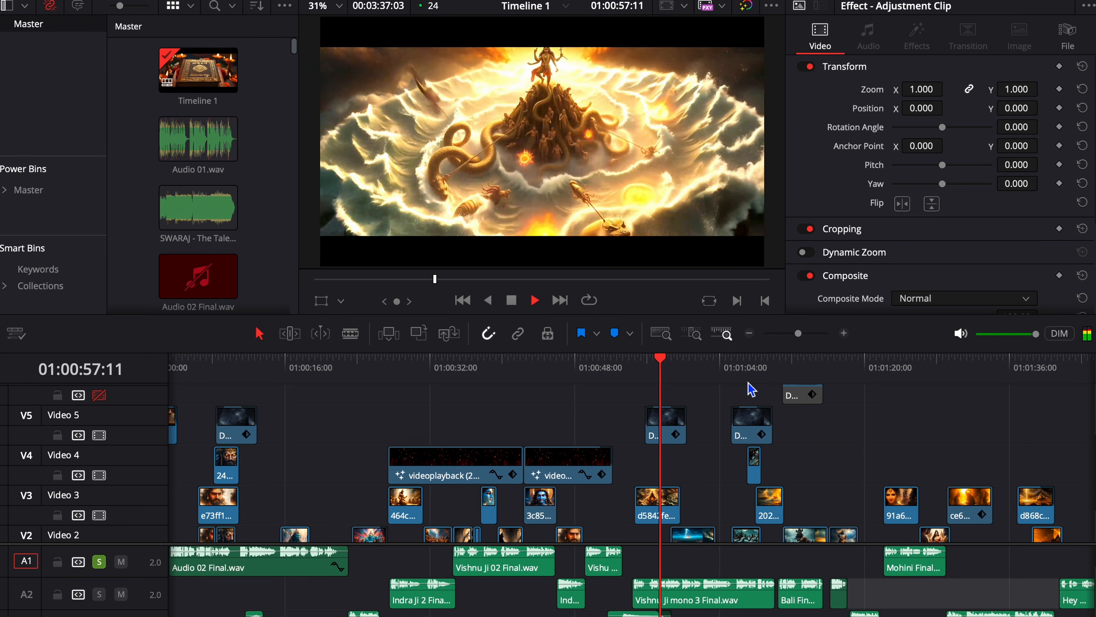
scroll(732, 443, down, 2)
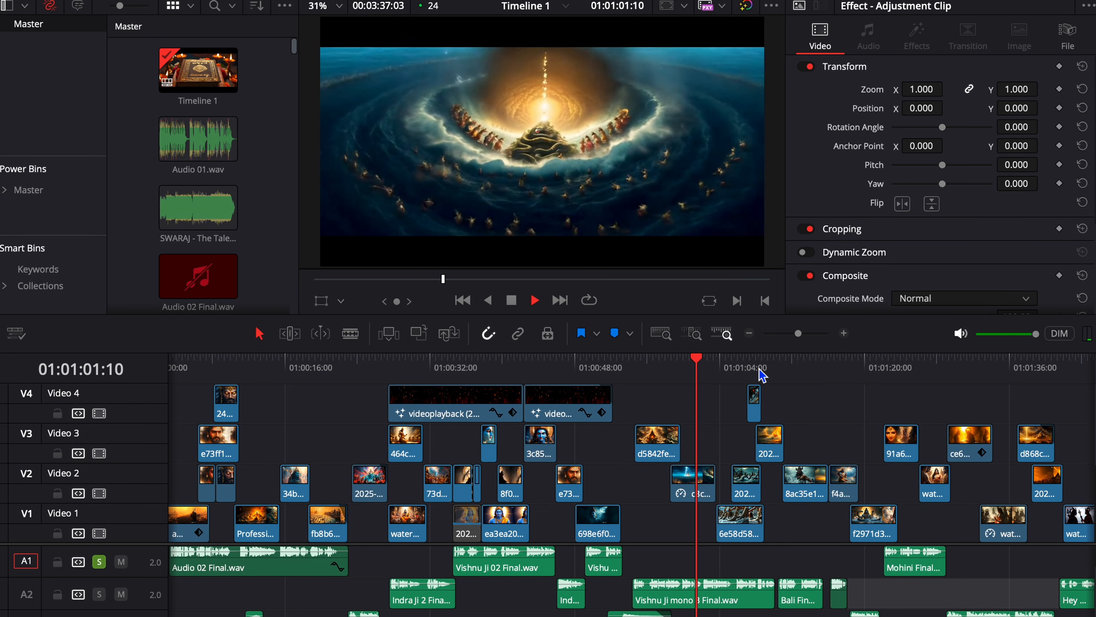
key(space)
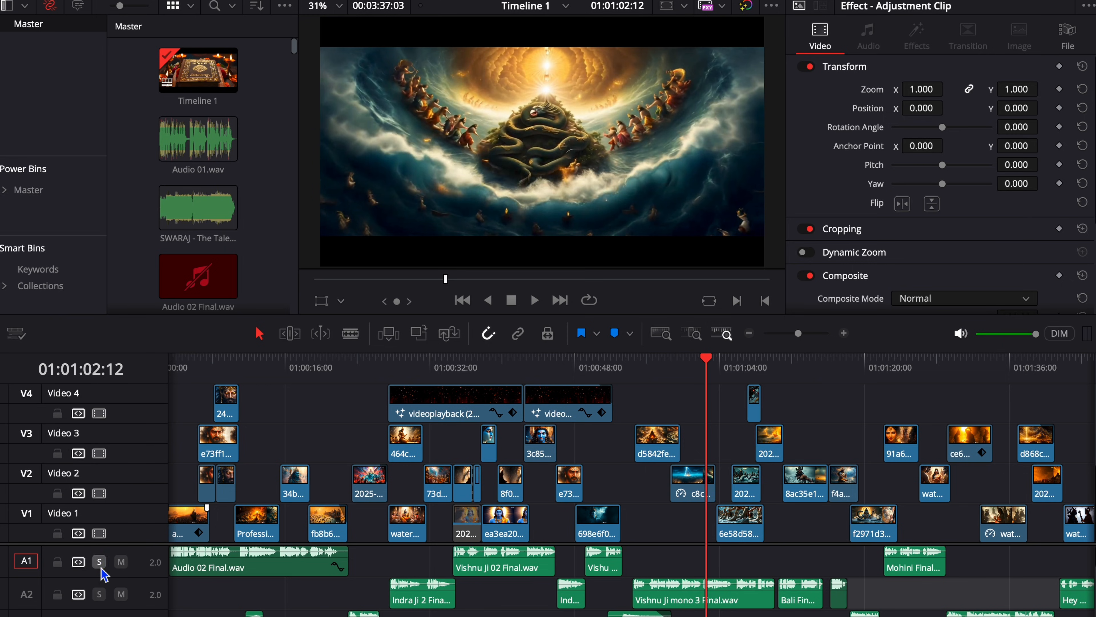
click(750, 371)
key(space)
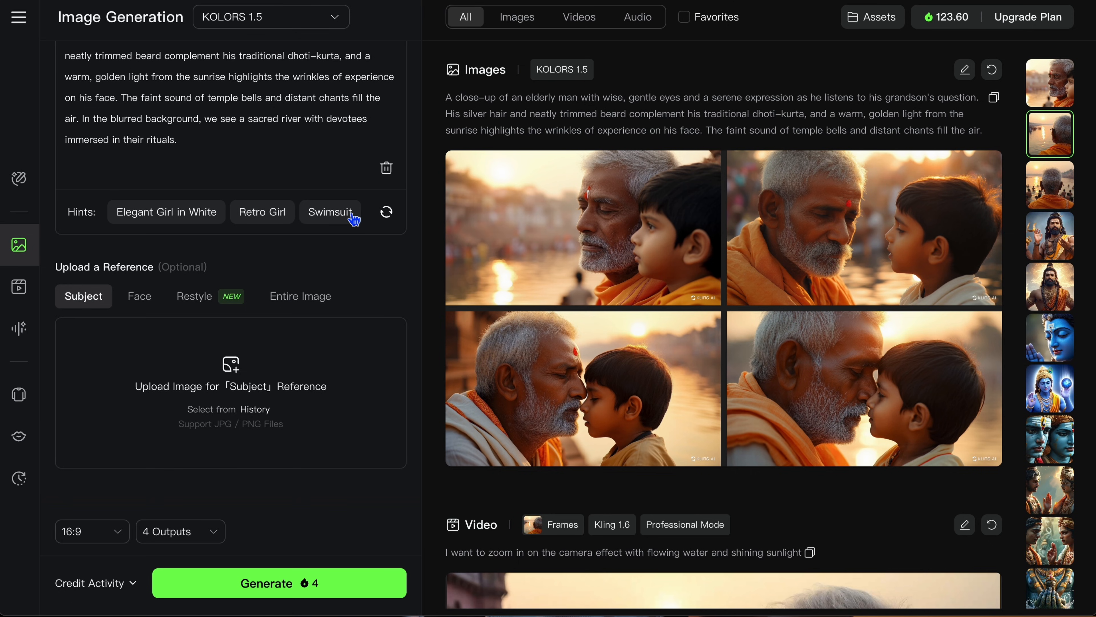
Step: Switch to Kling AI's image-to-video generation and upload the downloaded 16x9 close-up PNG of the elderly man as the start frame
scroll(354, 219, up, 2)
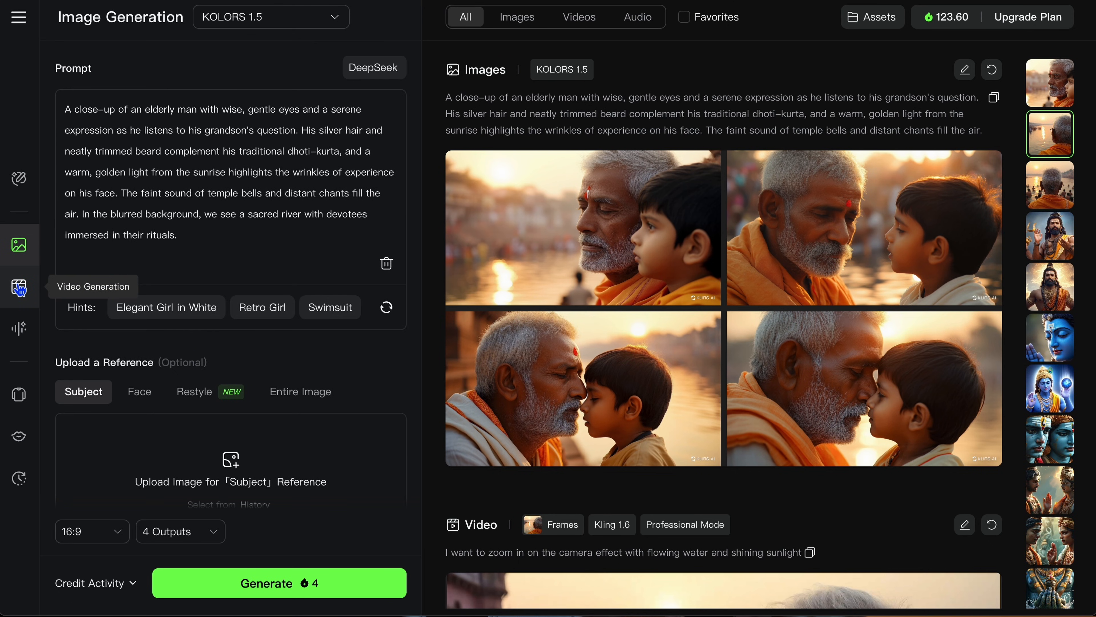
click(19, 288)
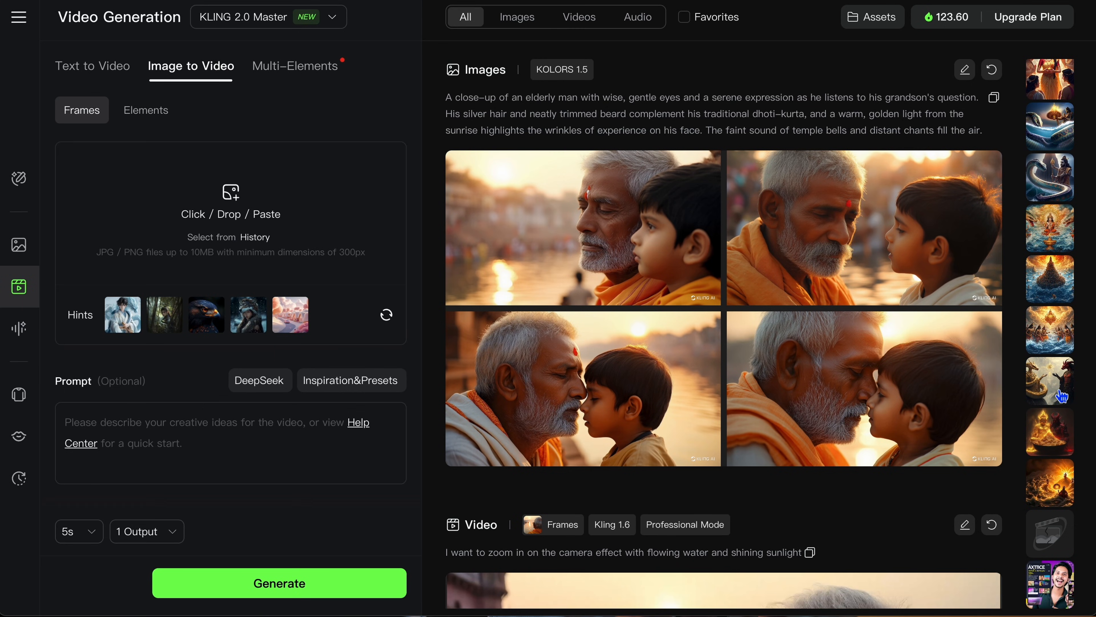
click(1061, 493)
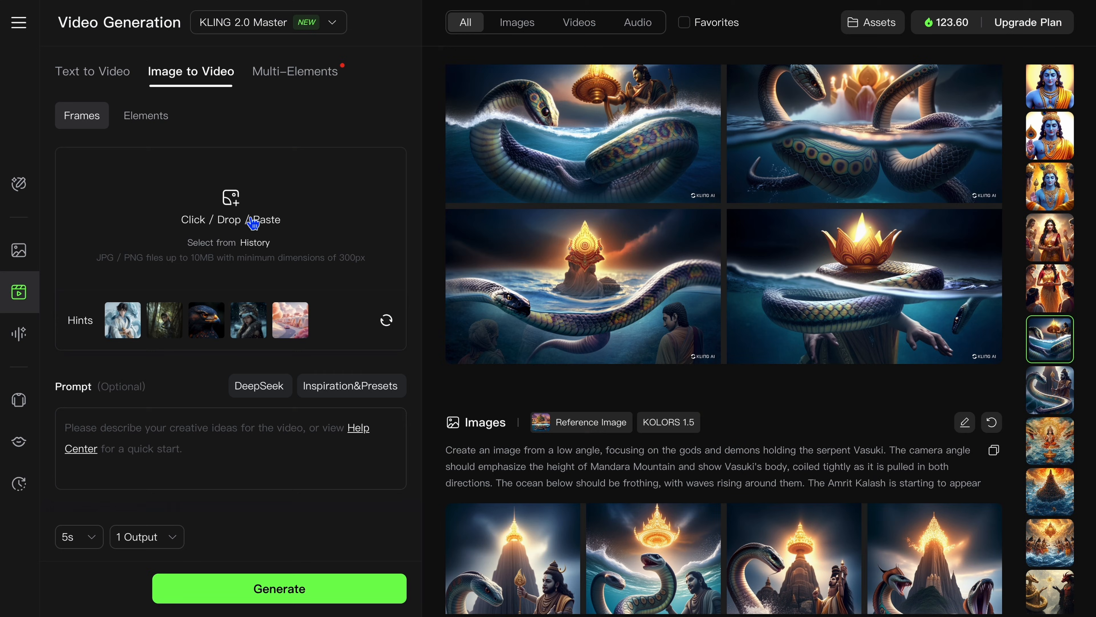
click(219, 227)
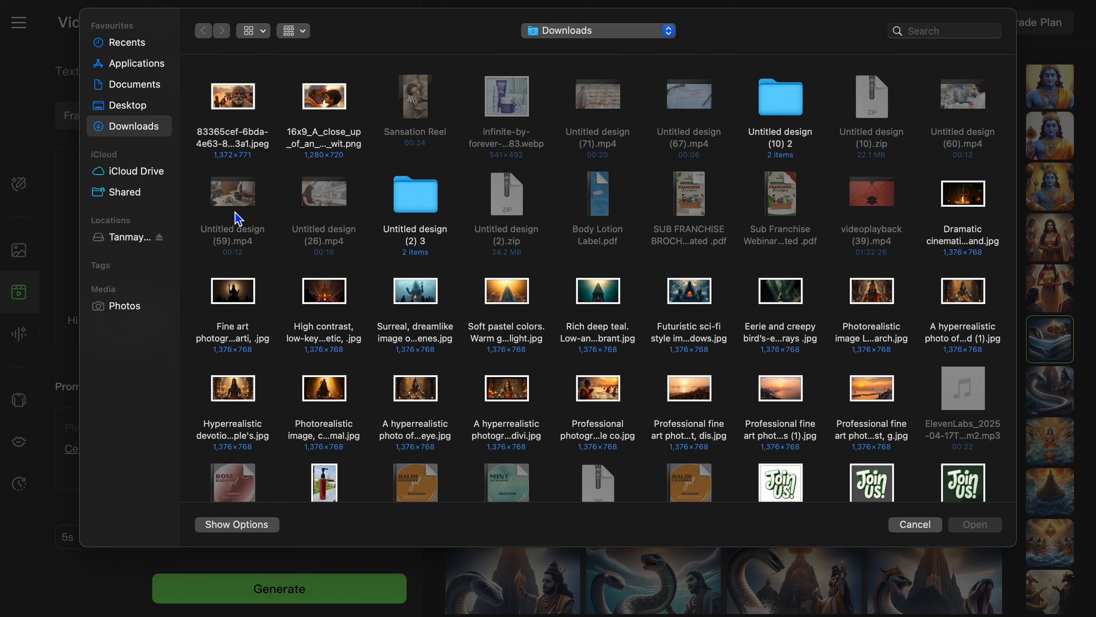
click(244, 112)
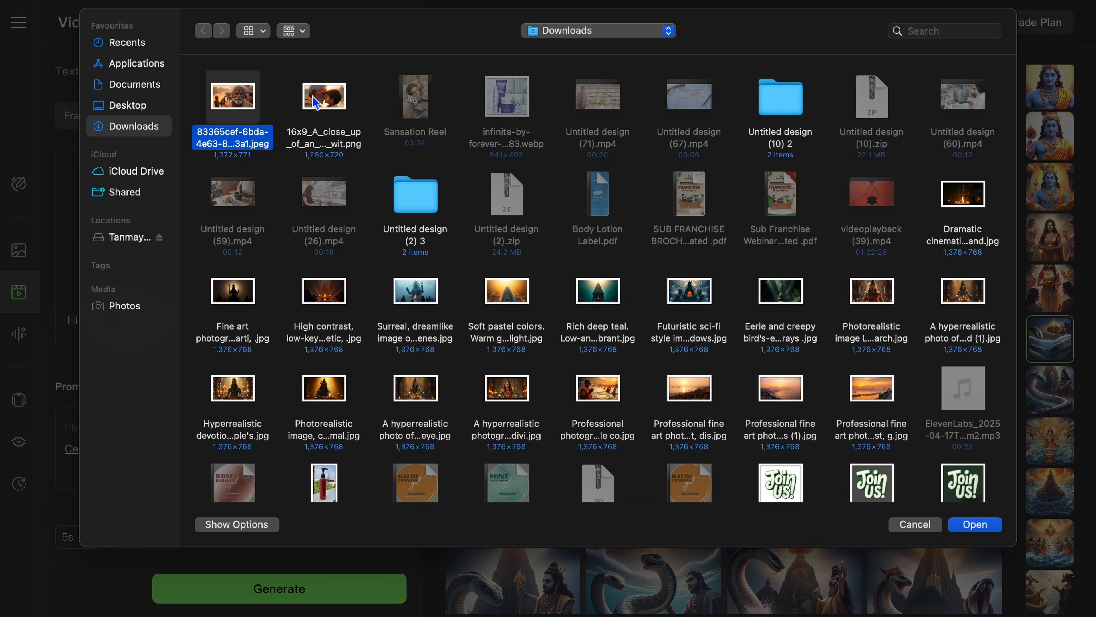
double_click(316, 104)
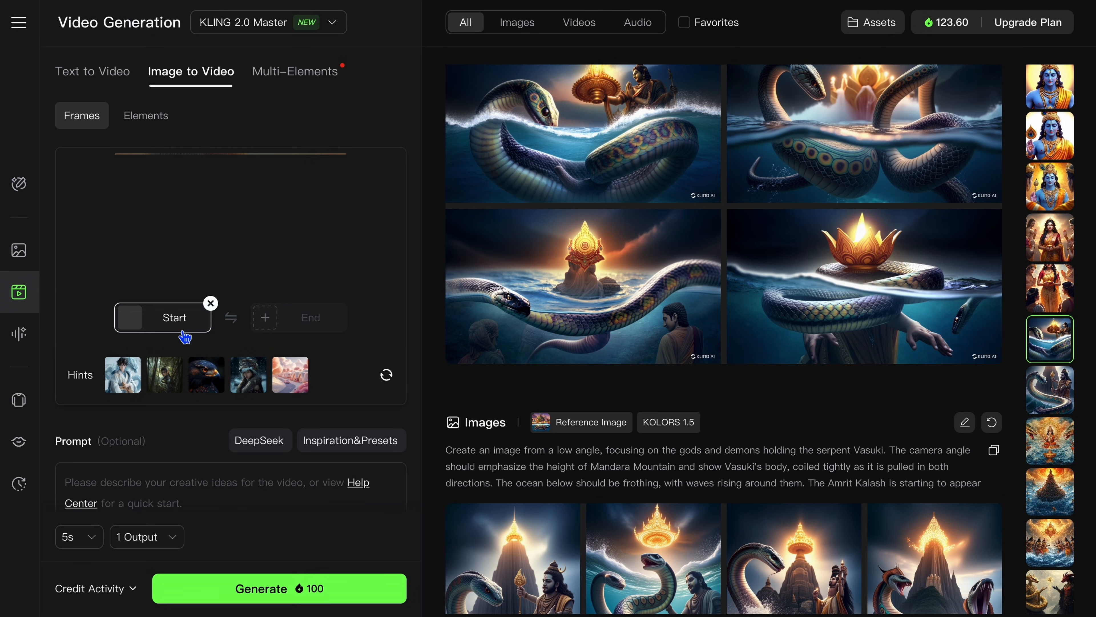
Step: Use the KLING 1.6 model and upload the Professional fine art JPG of the sunrise over the river crowd as the end frame
mouse_move(303, 316)
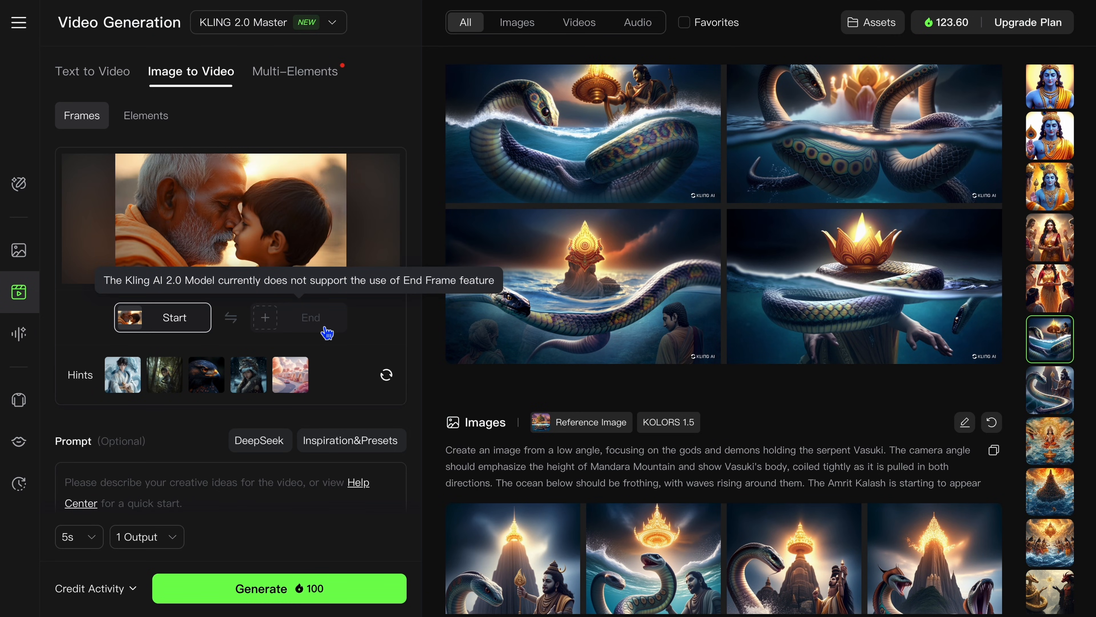
click(310, 326)
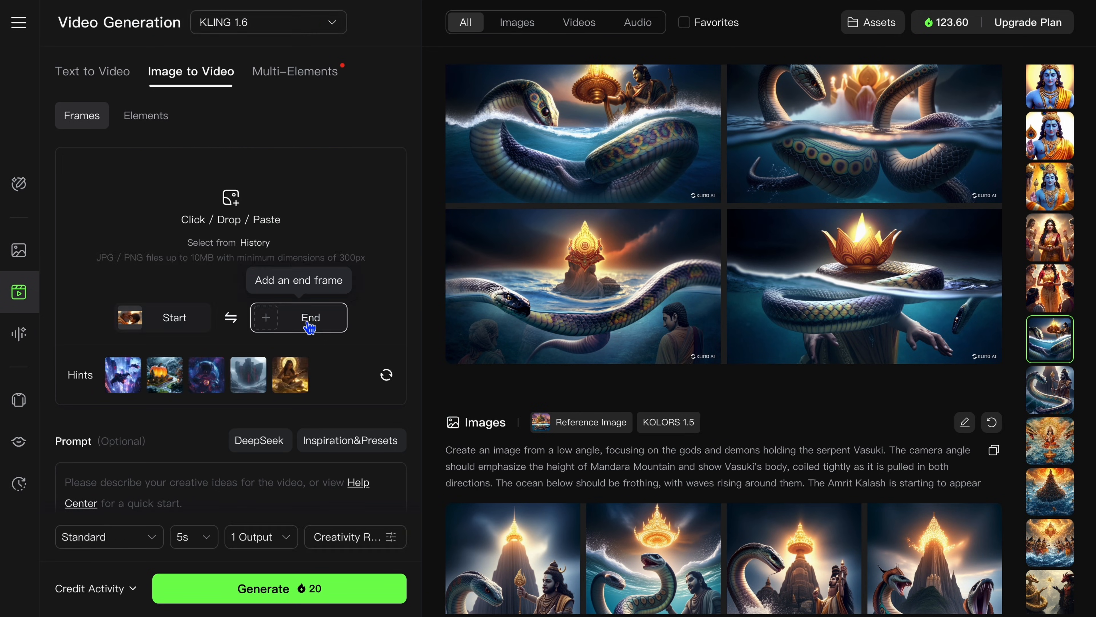
click(230, 235)
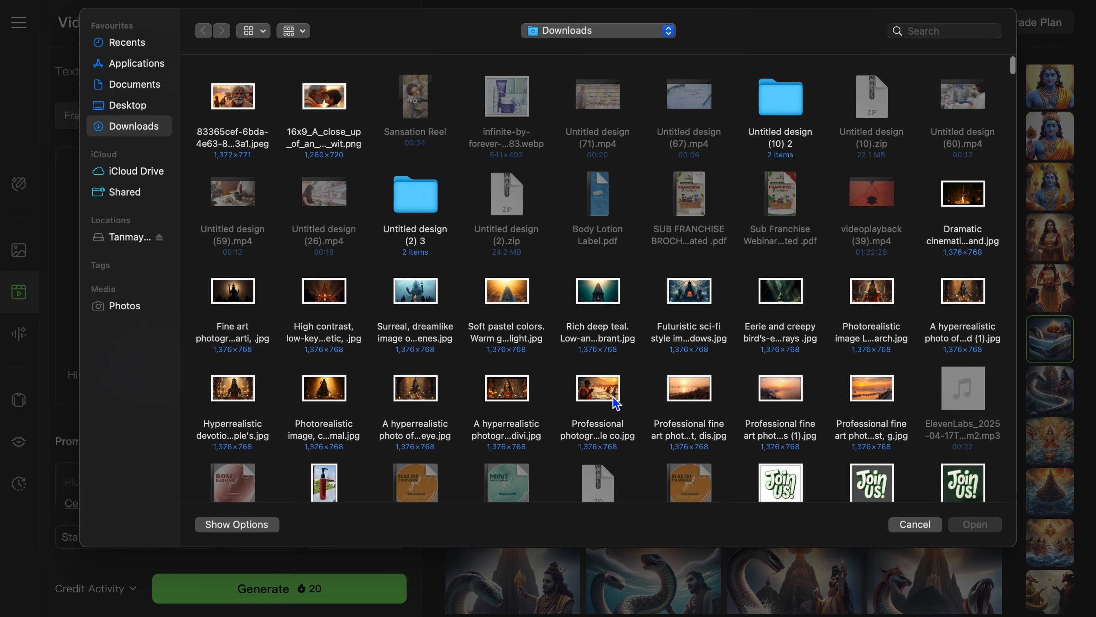
click(614, 399)
click(672, 390)
click(975, 523)
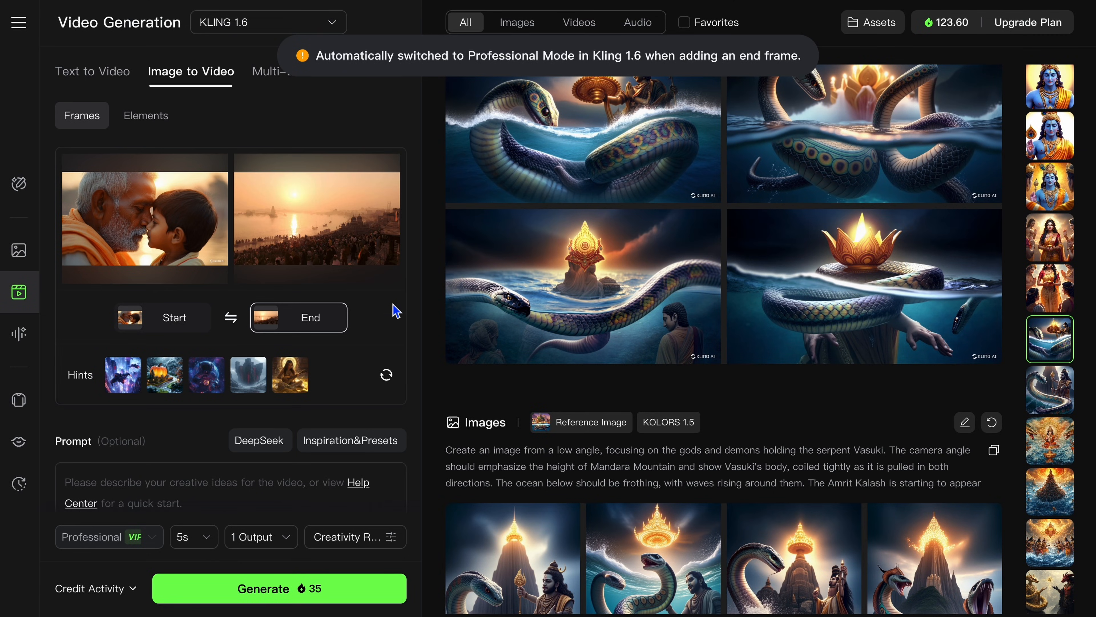
scroll(382, 341, down, 2)
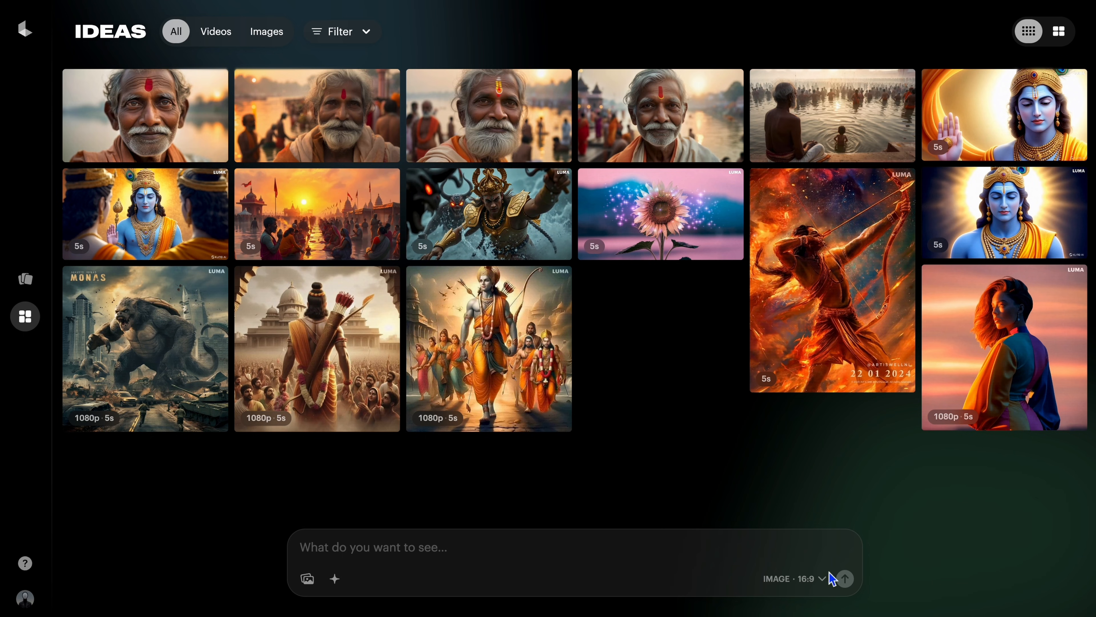
Step: Switch to Luma's Ideas page and set the generation type to Videos at 16:9
click(801, 581)
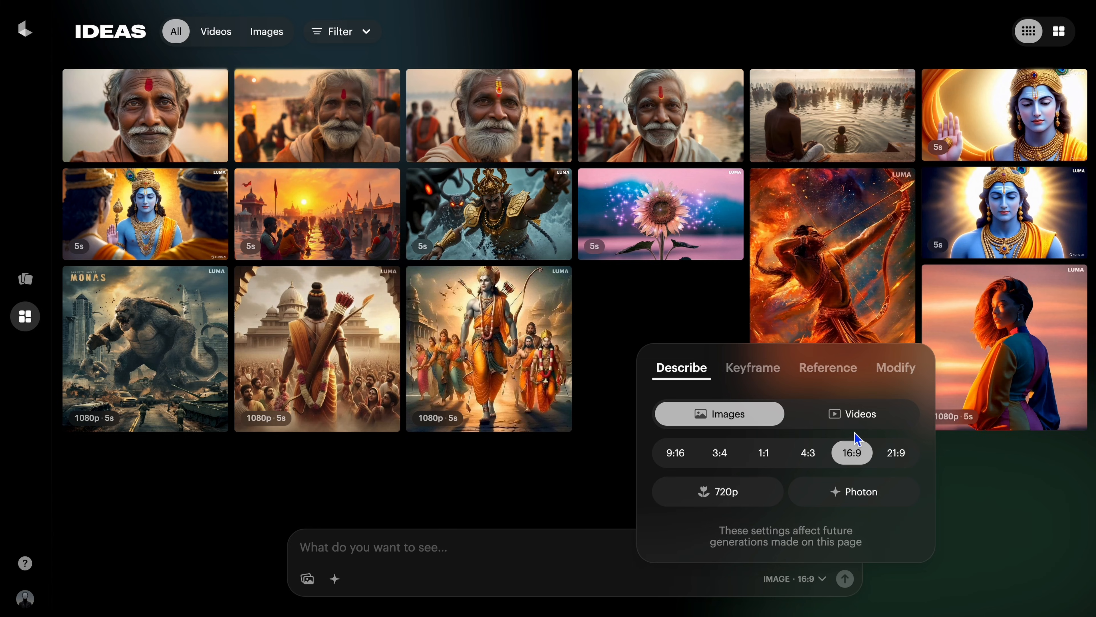
click(861, 416)
click(538, 556)
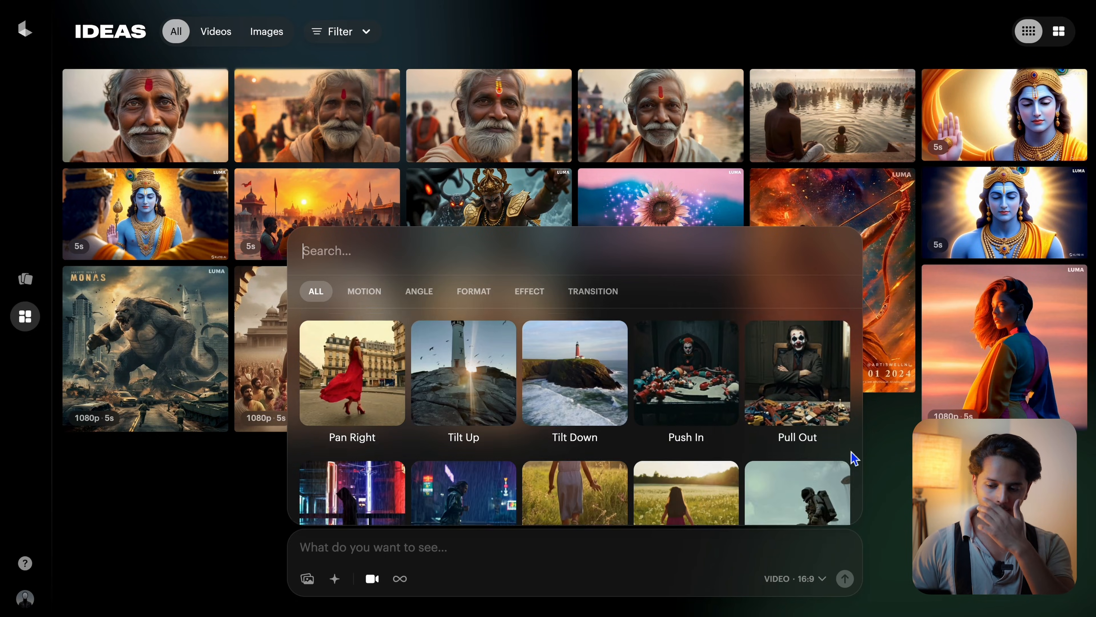
Step: Browse Luma's camera motion presets, from Static, Handheld and Zoom In through the pan, tilt, truck, orbit, crane and roll options
scroll(852, 453, down, 3)
scroll(853, 454, up, 5)
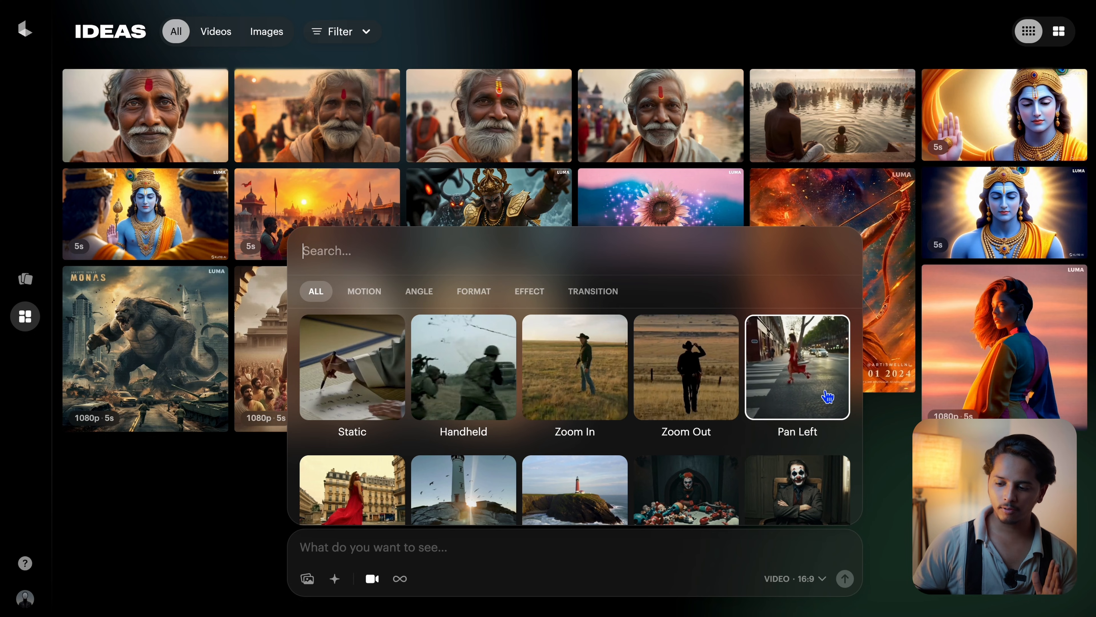
scroll(828, 397, down, 2)
scroll(828, 397, down, 4)
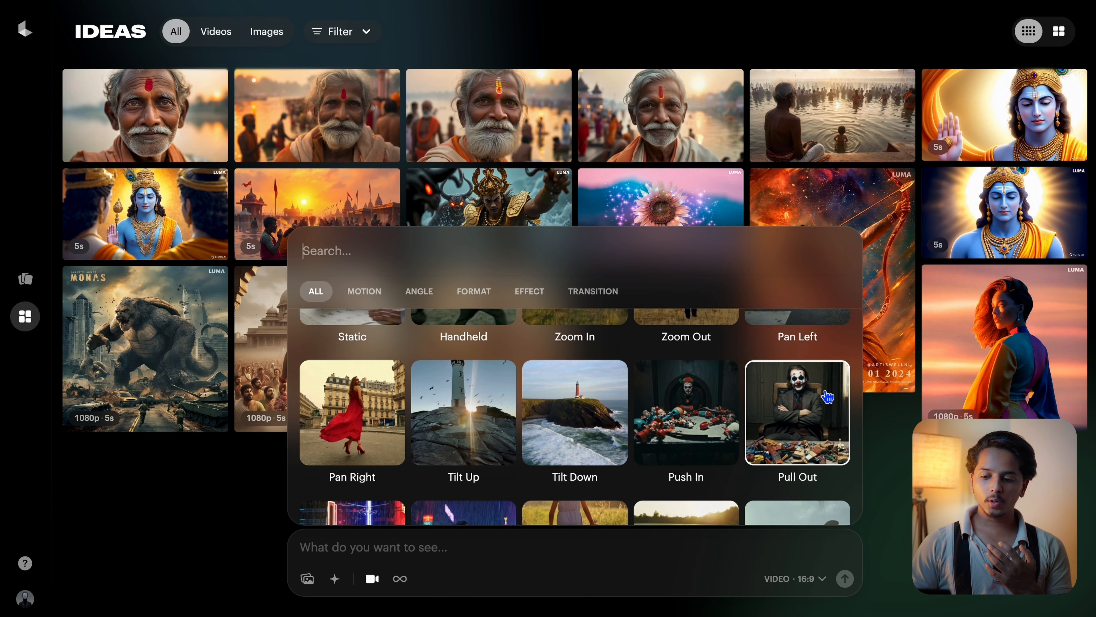
scroll(363, 374, up, 1)
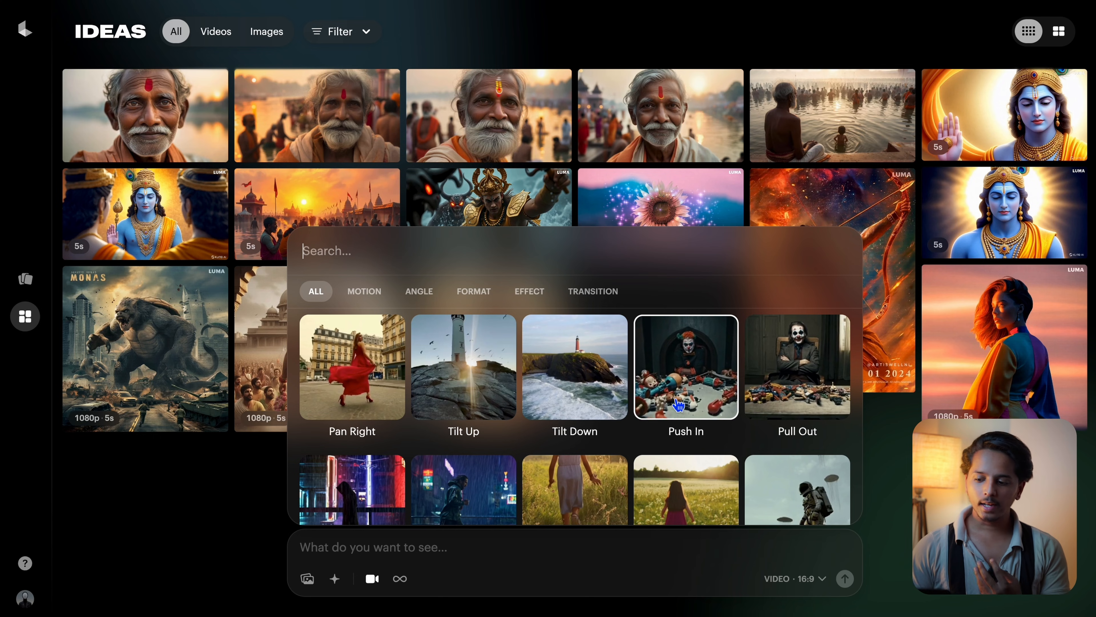
scroll(679, 406, down, 2)
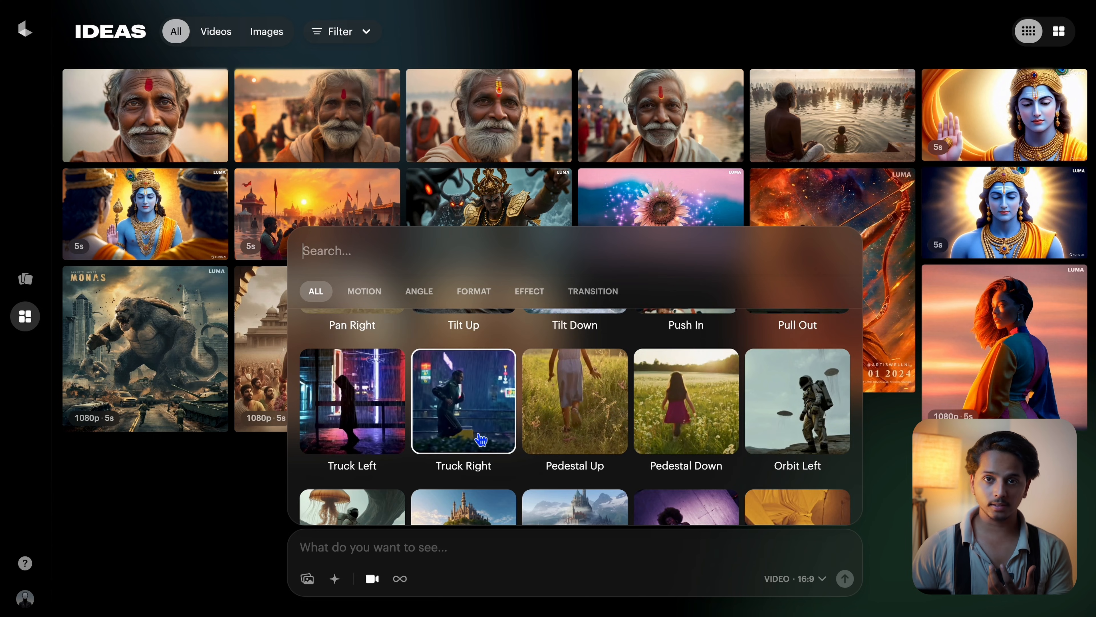
scroll(481, 439, down, 3)
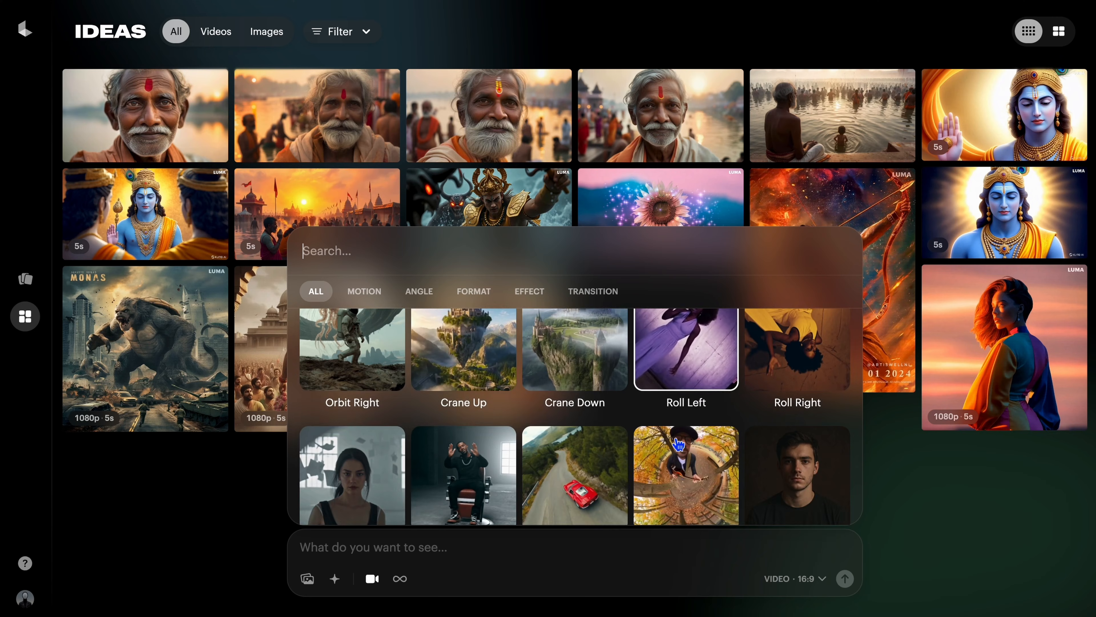
scroll(679, 444, up, 5)
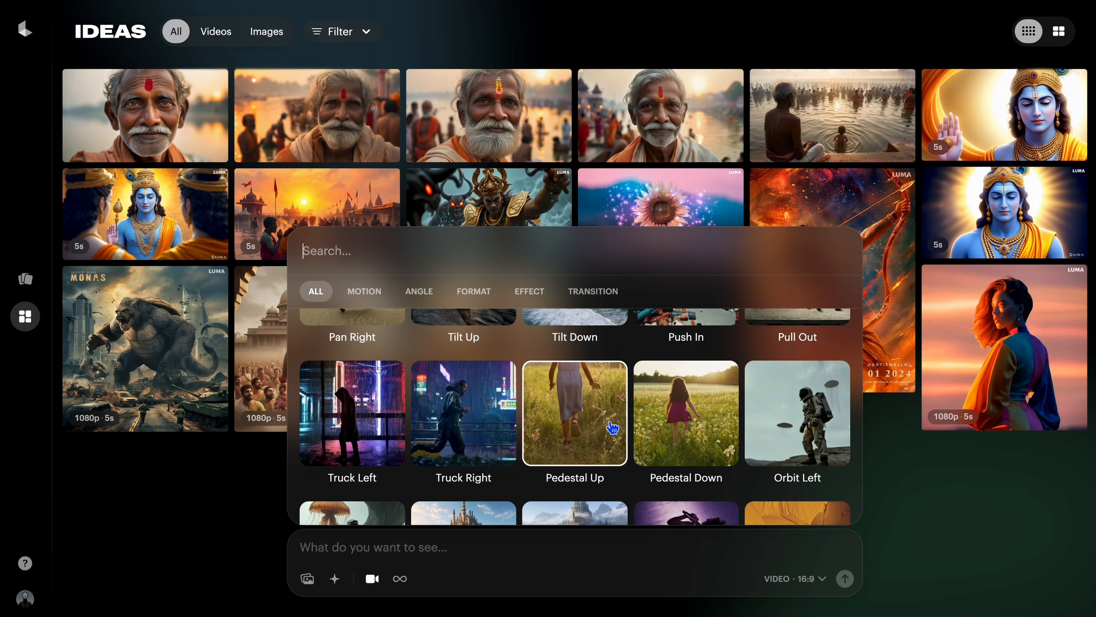
scroll(612, 428, up, 2)
scroll(633, 428, up, 3)
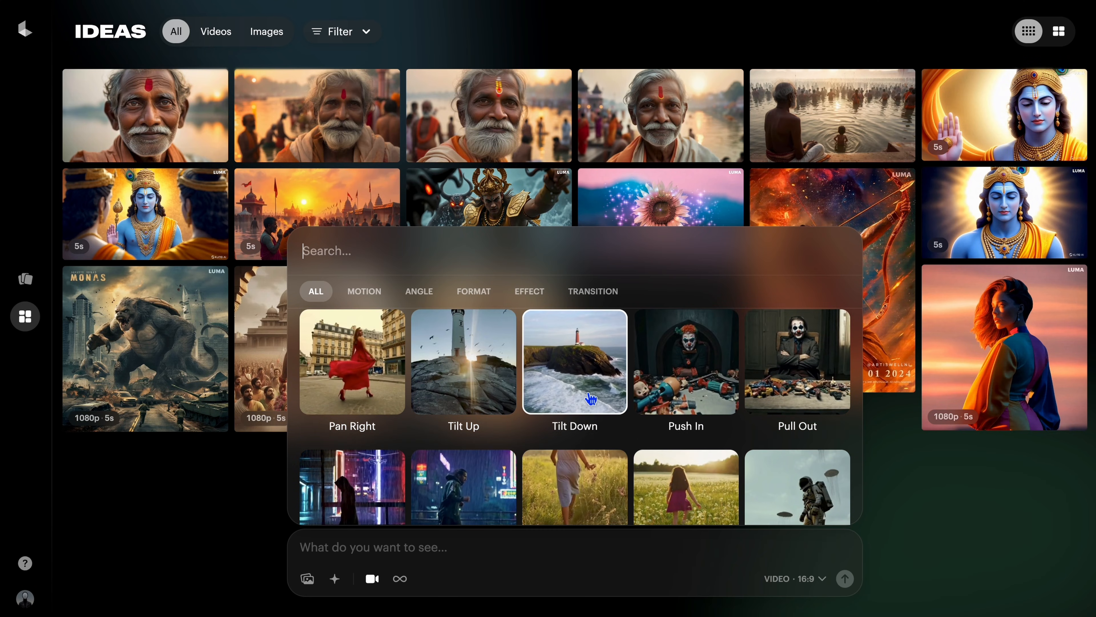
scroll(590, 398, up, 2)
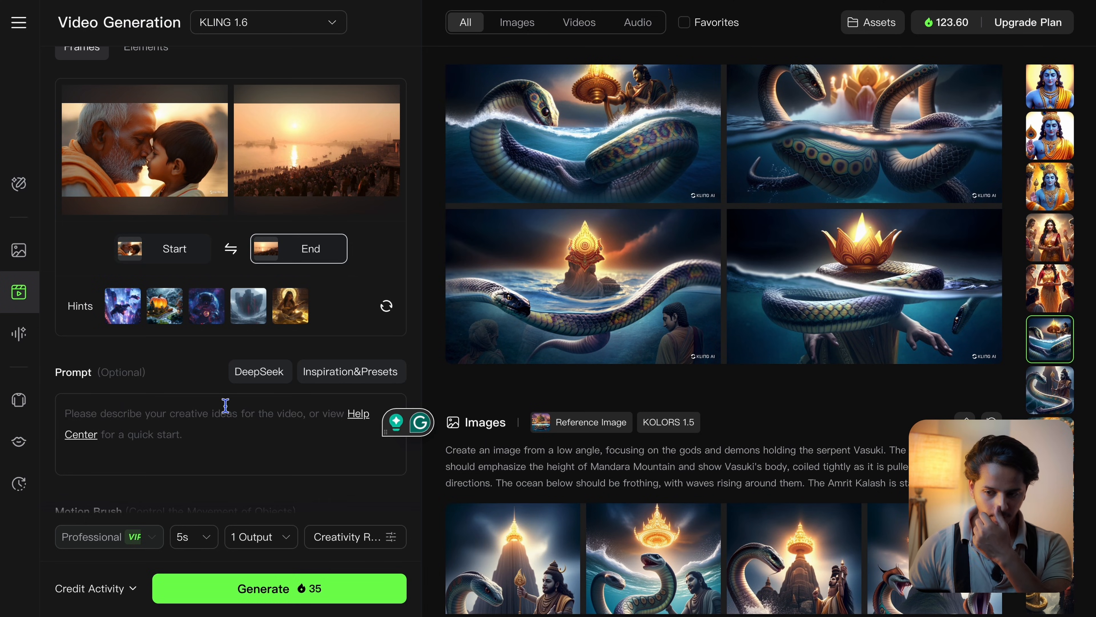
Step: In Kling AI, enter the prompt "I want a zoomed-in camera effect" and generate the 5s Professional video from the start and end frames
text(i)
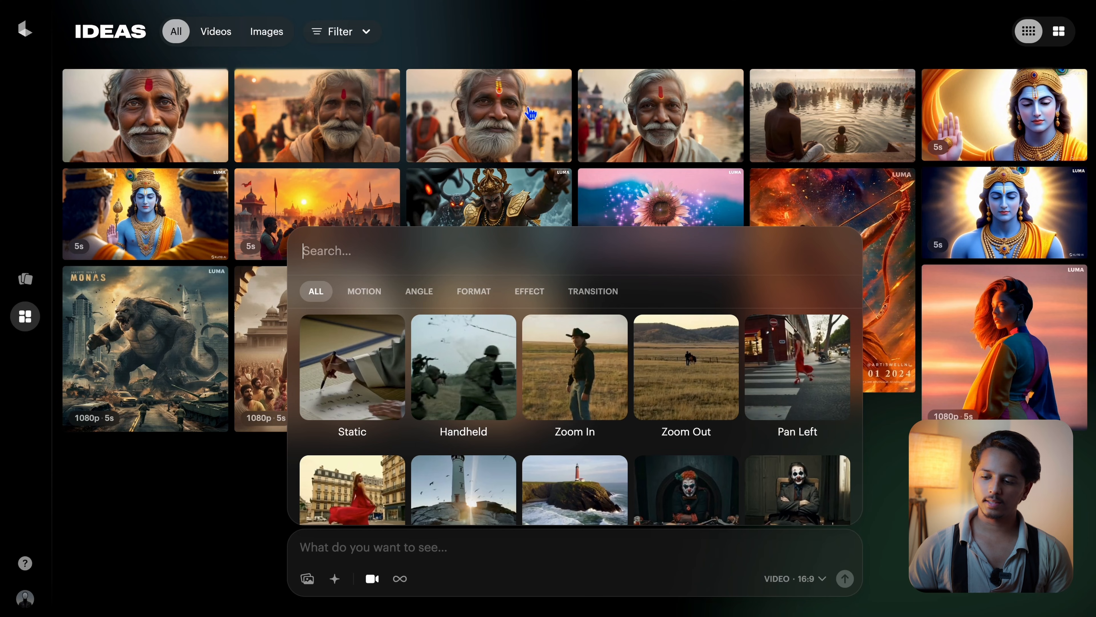
click(201, 222)
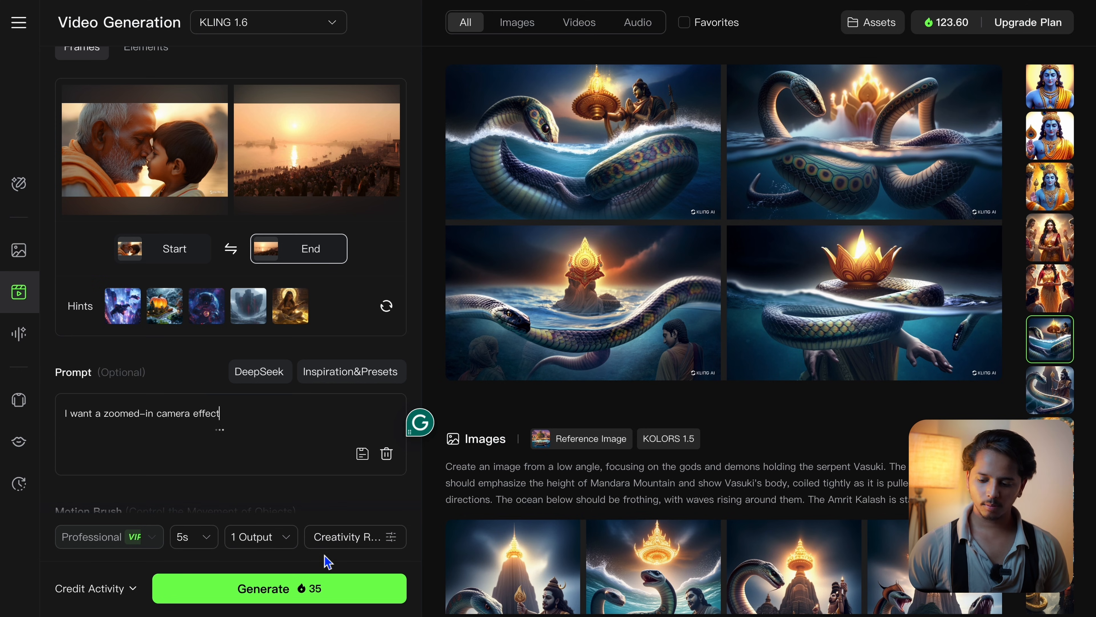
click(318, 589)
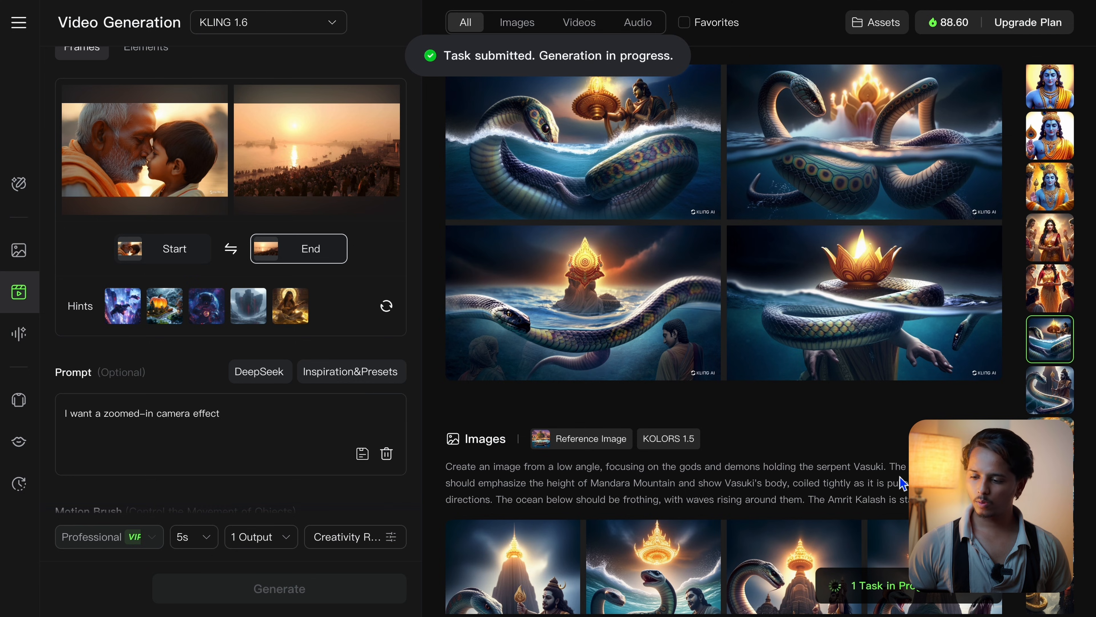
scroll(904, 483, up, 15)
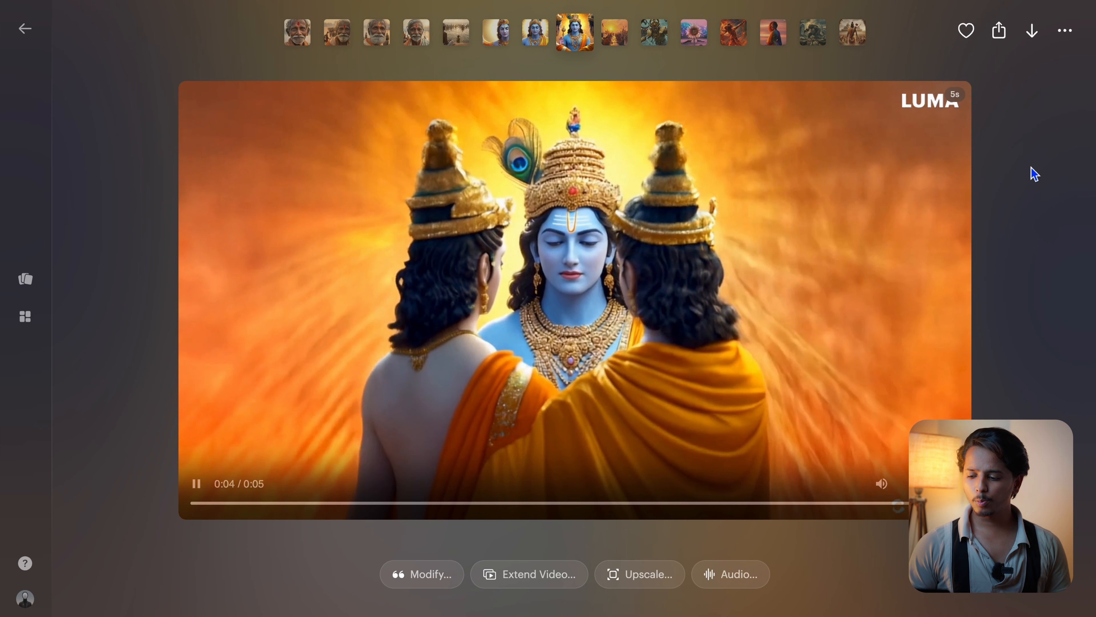
Step: In Luma, add the 83365cef JPEG of the elderly man as the start frame and pick the 16x9 close-up PNG as the end frame
key(Escape)
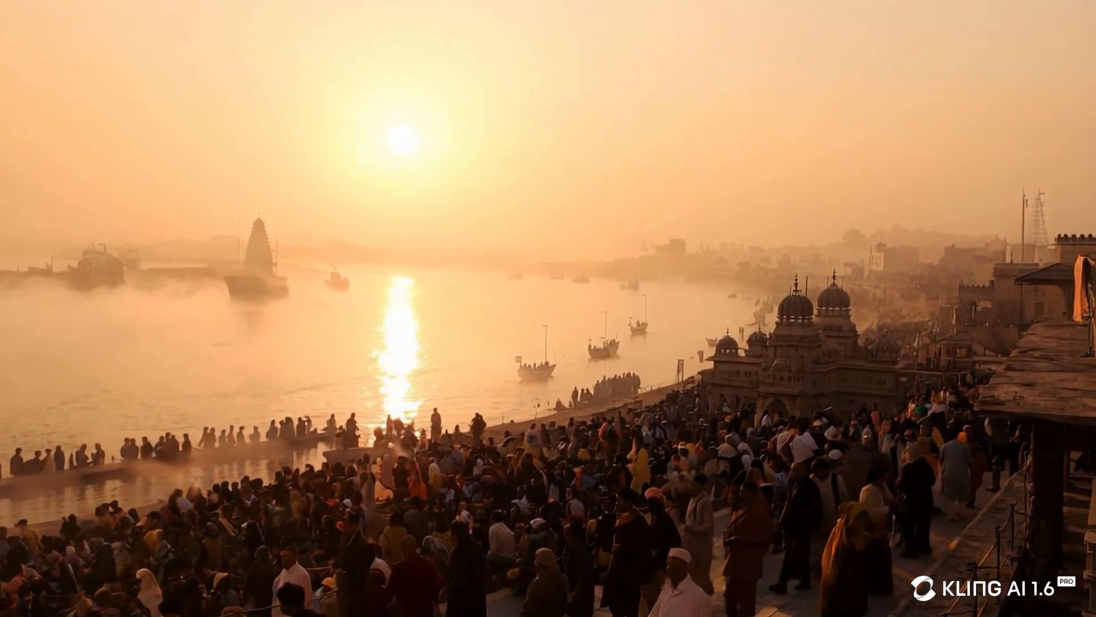
click(250, 100)
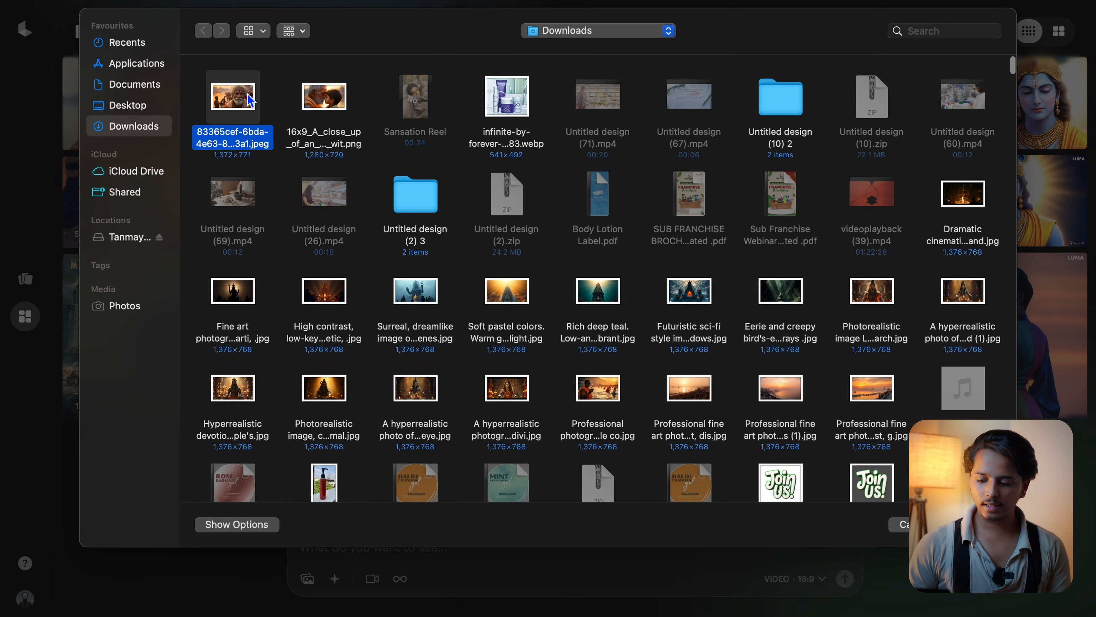
double_click(250, 101)
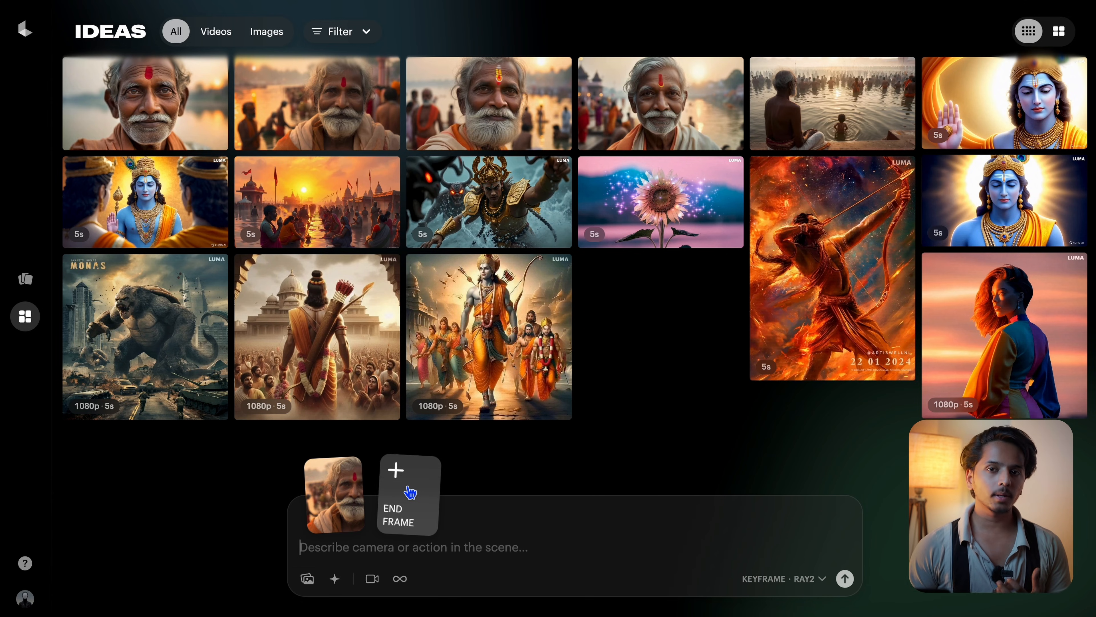
click(408, 491)
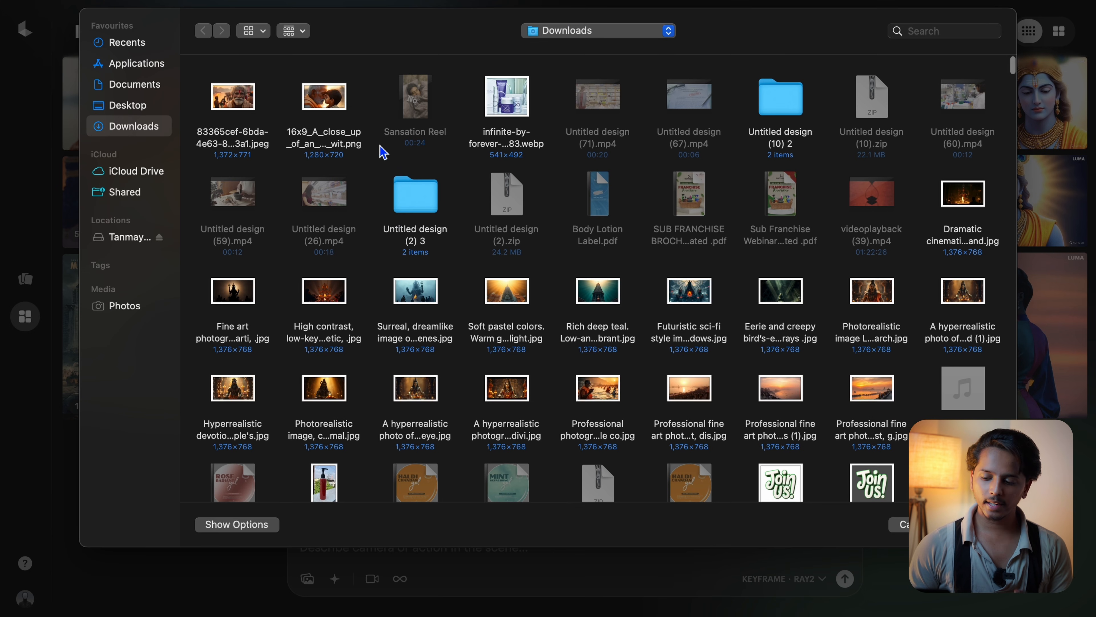
click(336, 110)
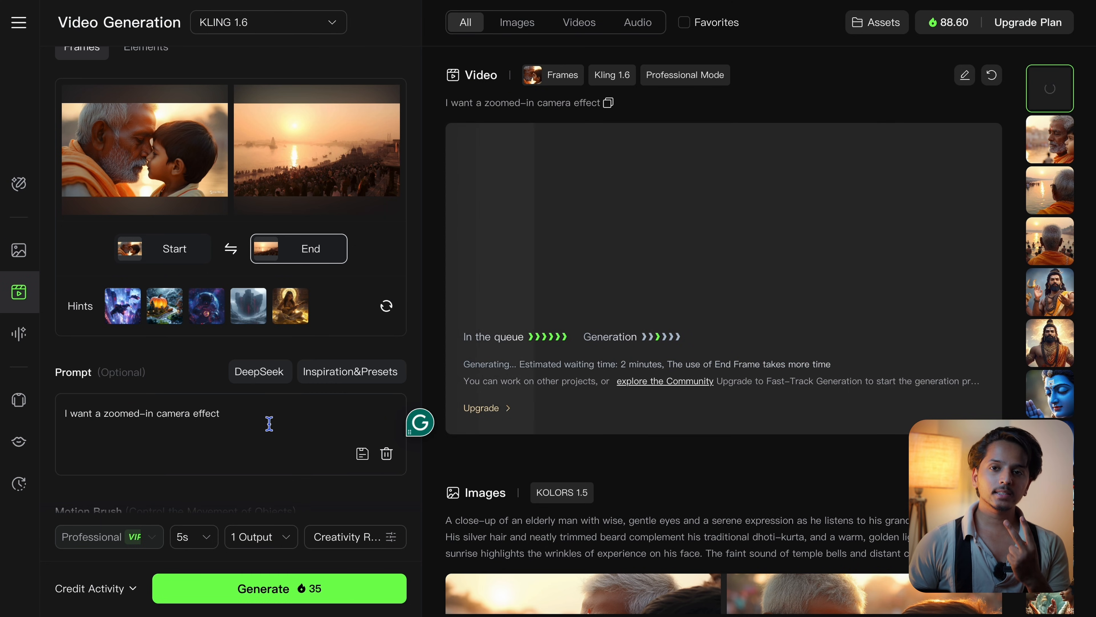
click(268, 423)
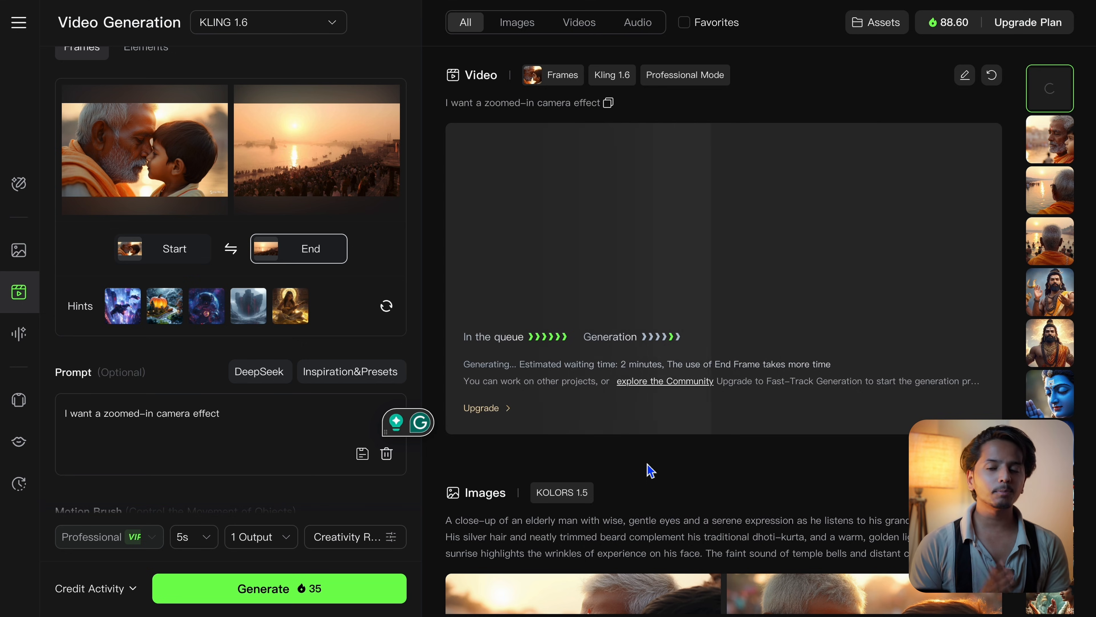
scroll(650, 470, down, 1)
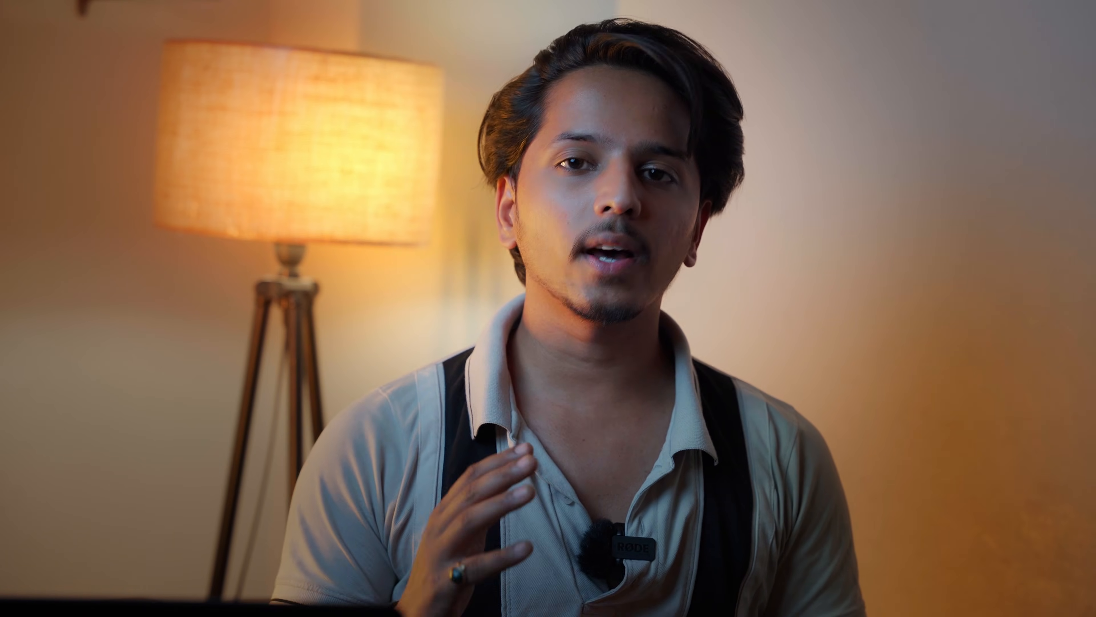
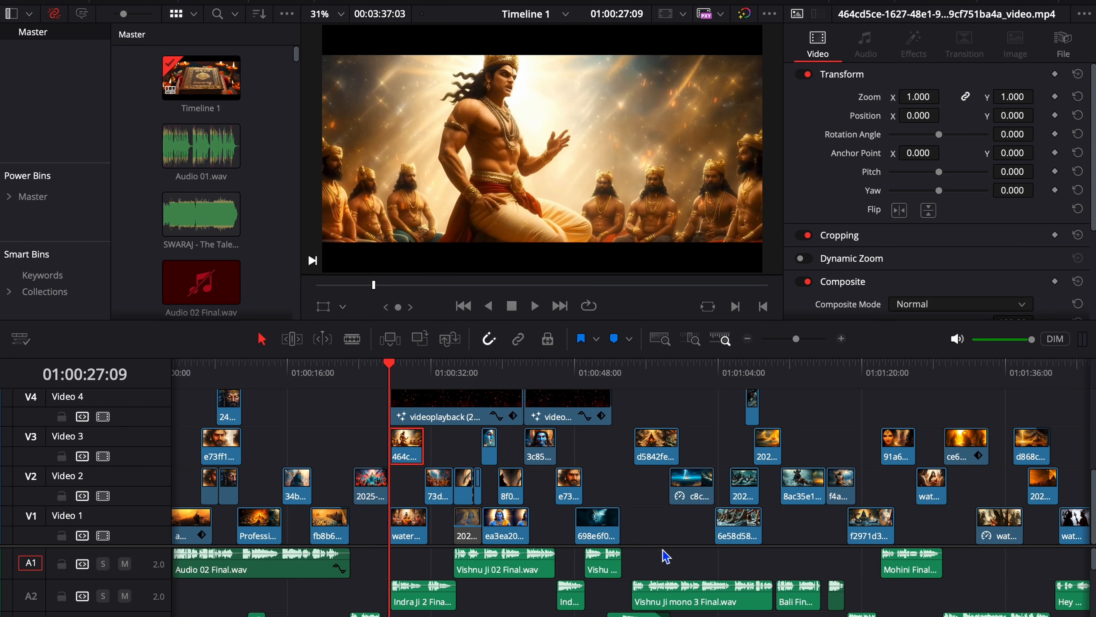
Step: In DaVinci Resolve, review the timeline's video and audio tracks and play the scenes from the blue-faced deity close-up at 01:00:42:09
scroll(663, 545, down, 5)
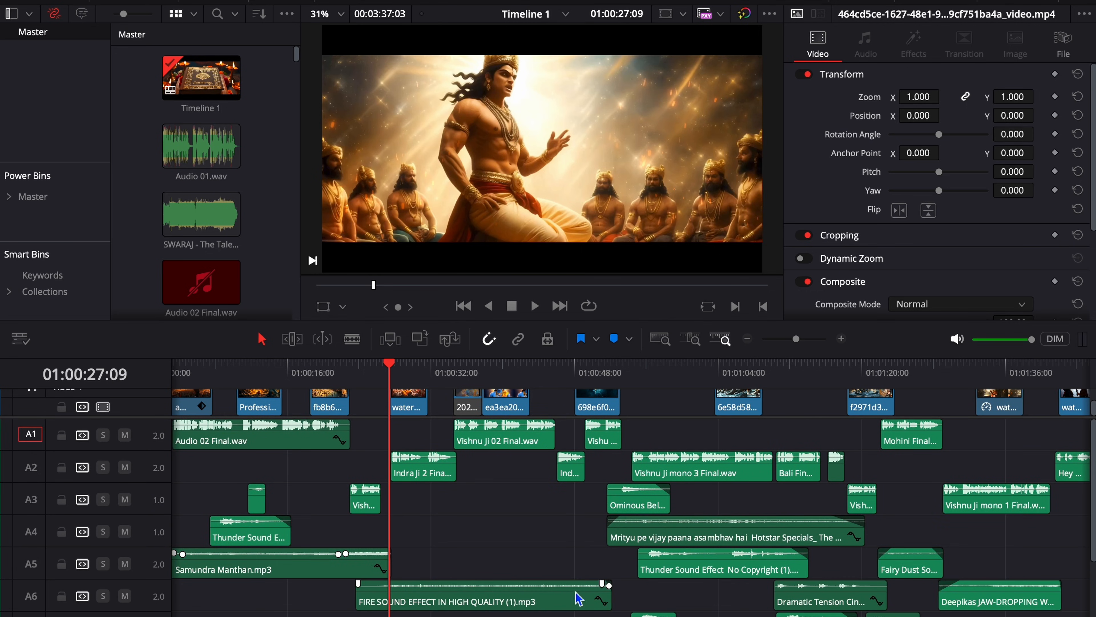
scroll(673, 417, up, 5)
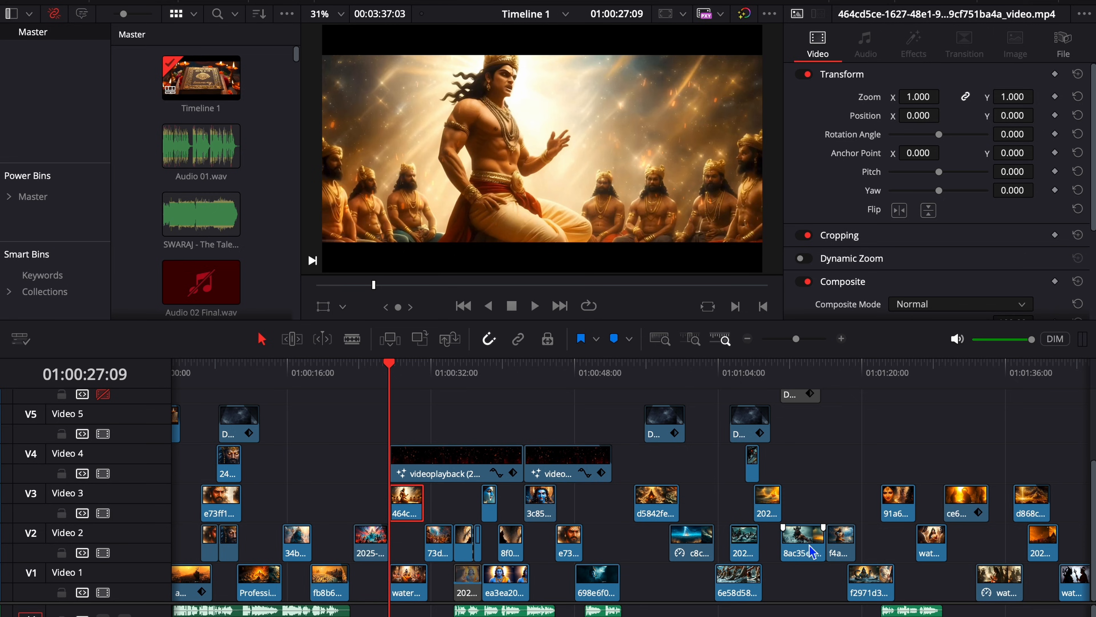
click(511, 372)
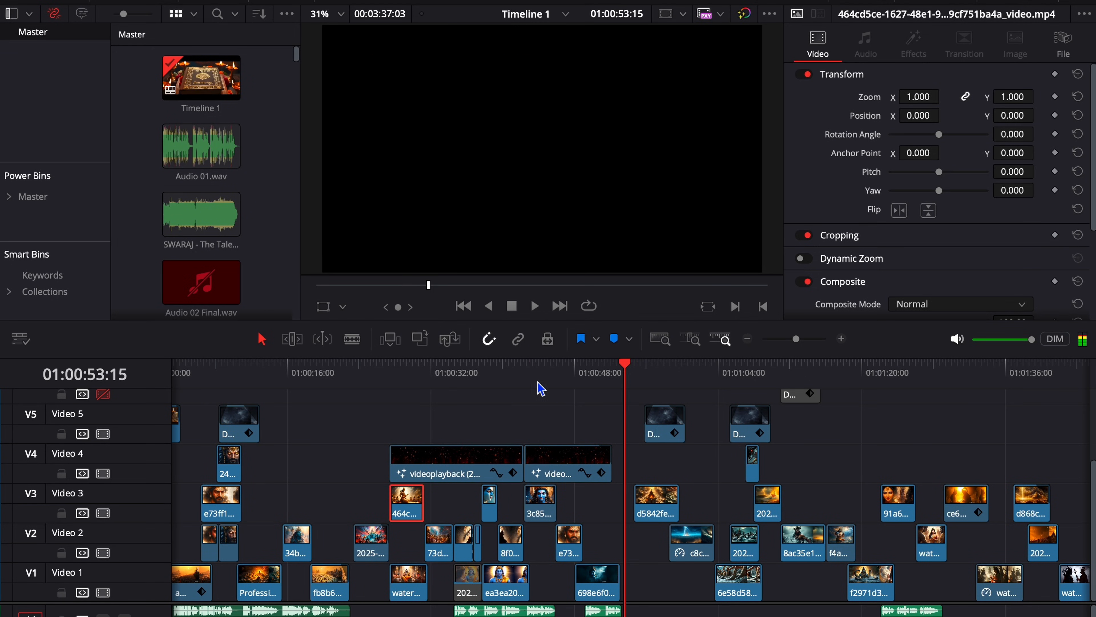
click(522, 367)
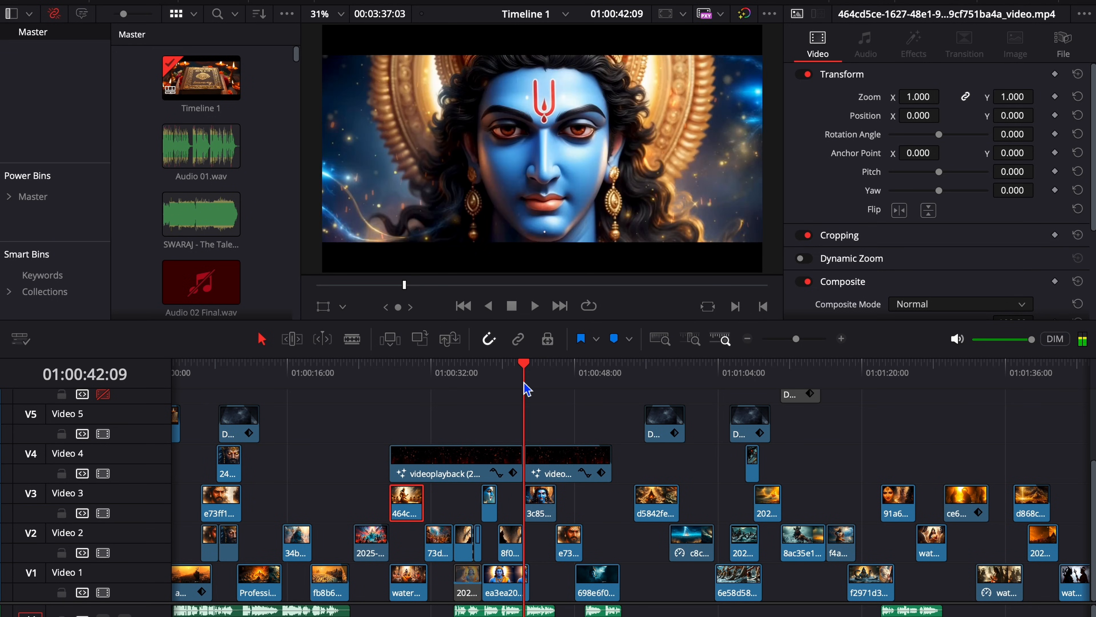
key(space)
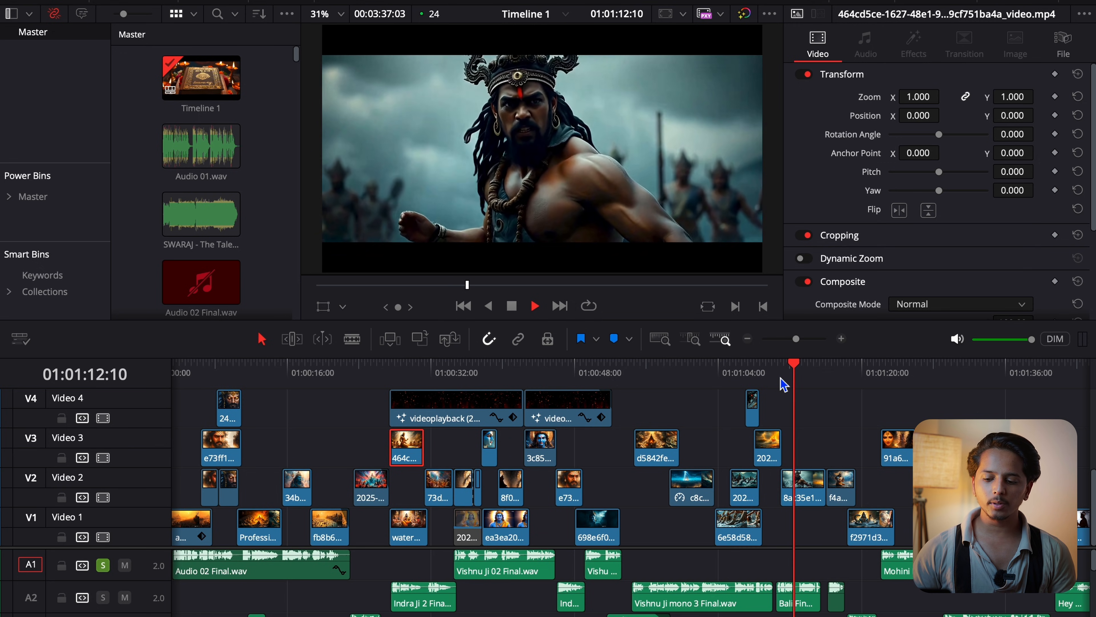
Step: Release the solo on audio track A1 and replay the crowned warrior scene from about 01:01:12 with all tracks audible
click(104, 566)
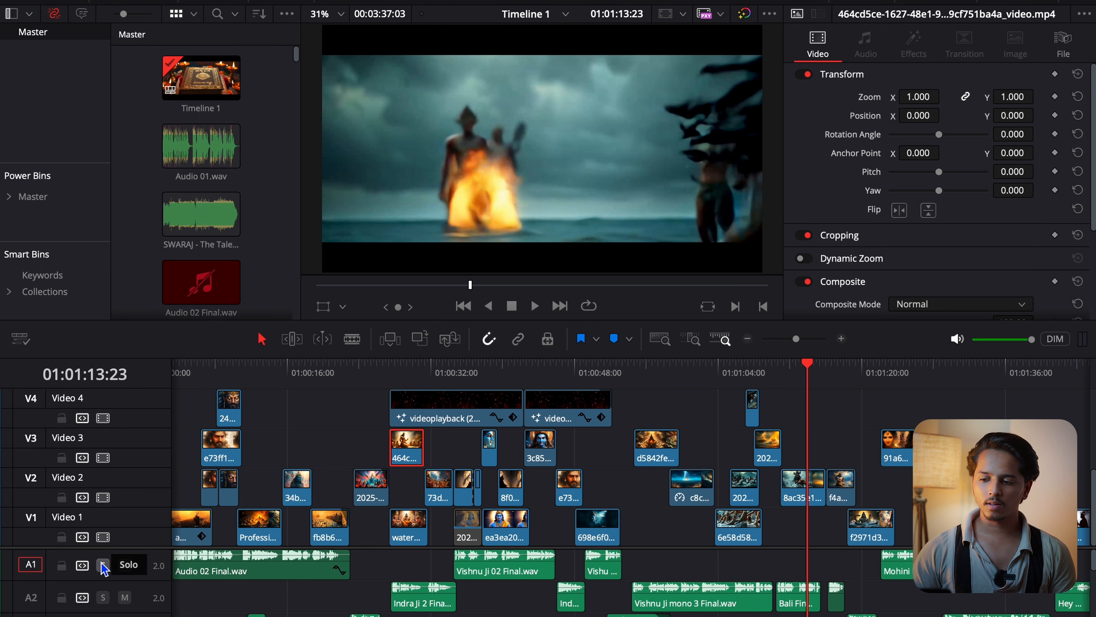
click(784, 377)
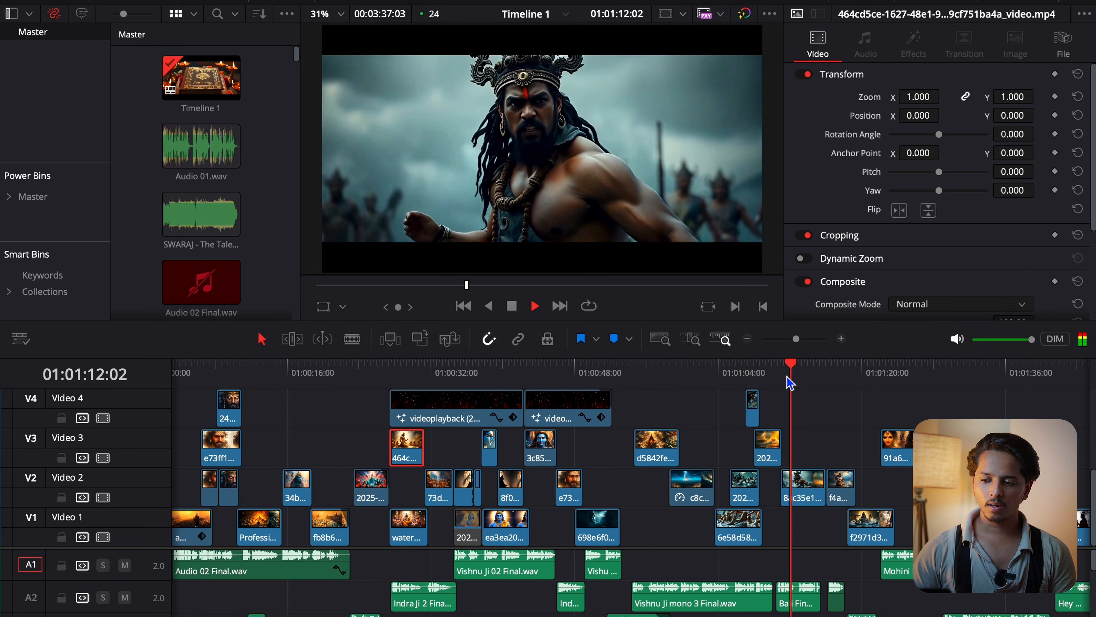
key(space)
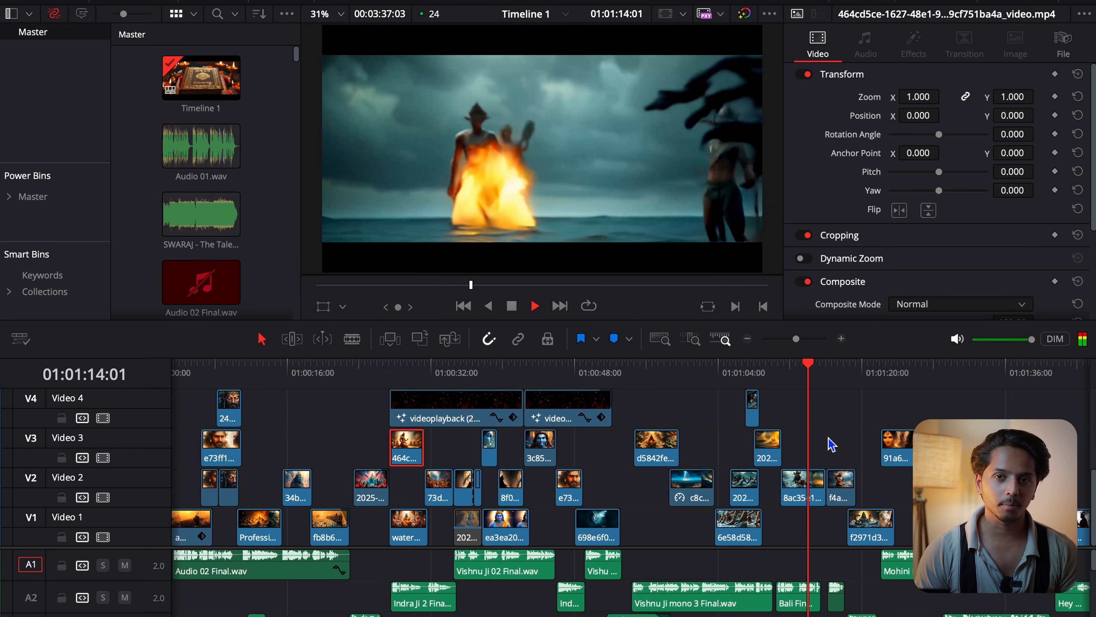
Step: Play a moment of the crowned warrior scene and select the Thunder Sound Effect clip on track A5 to inspect its audio
scroll(827, 446, up, 2)
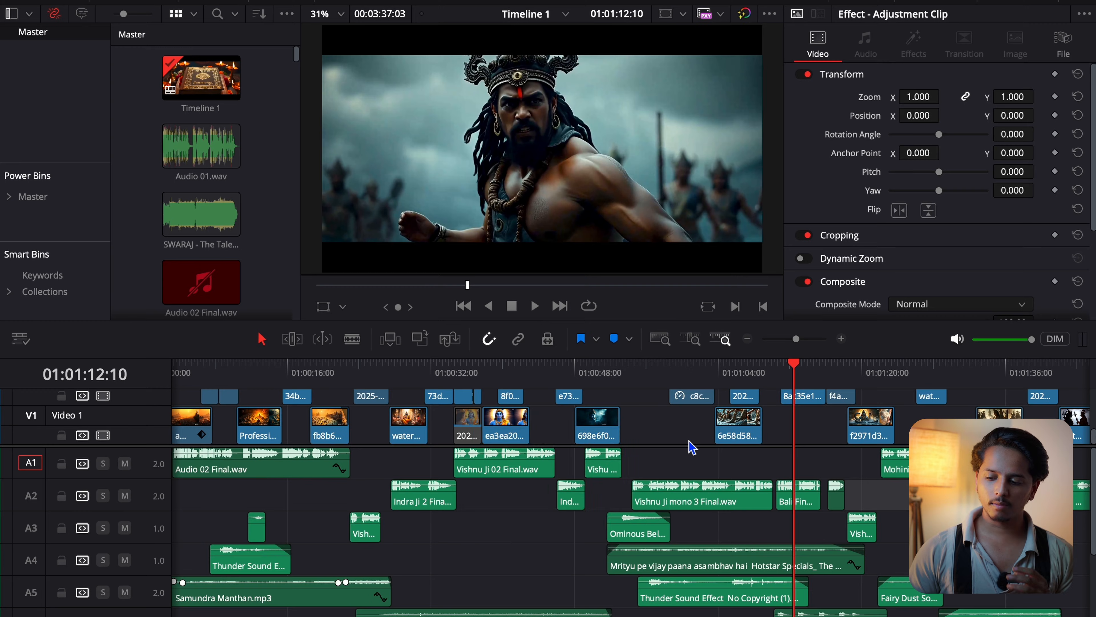
key(XF86AudioRaiseVolume)
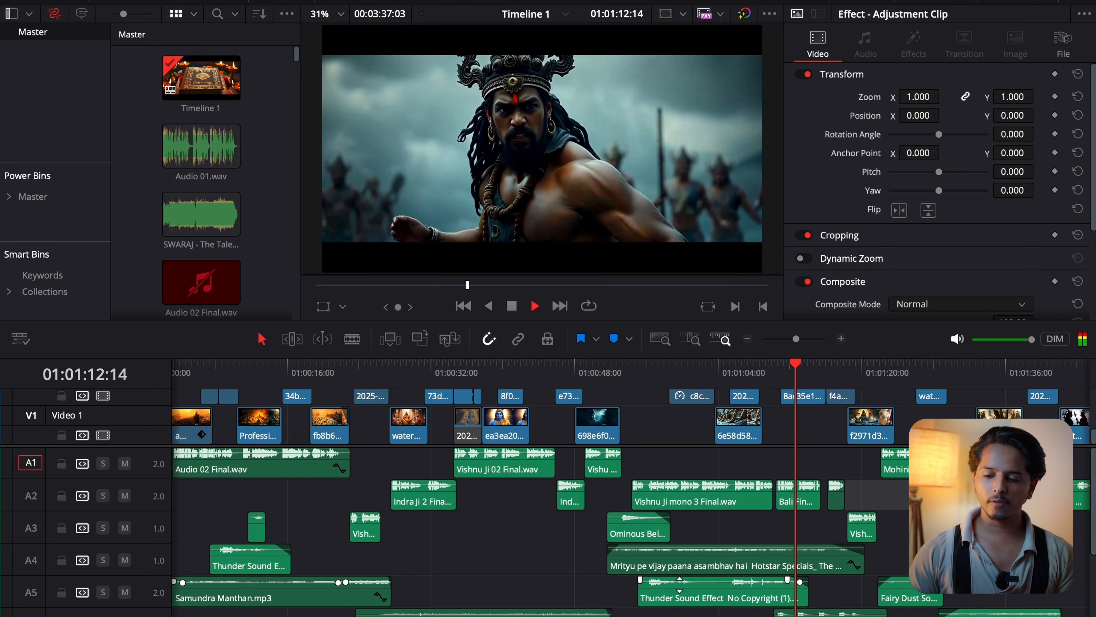
click(720, 600)
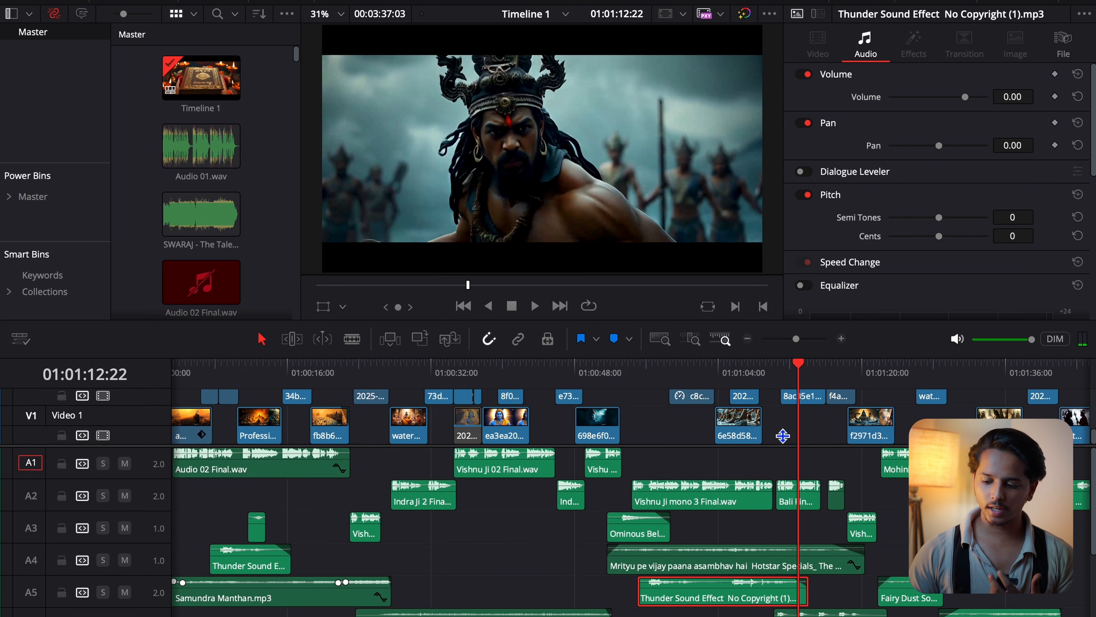
scroll(783, 436, down, 2)
scroll(837, 539, down, 2)
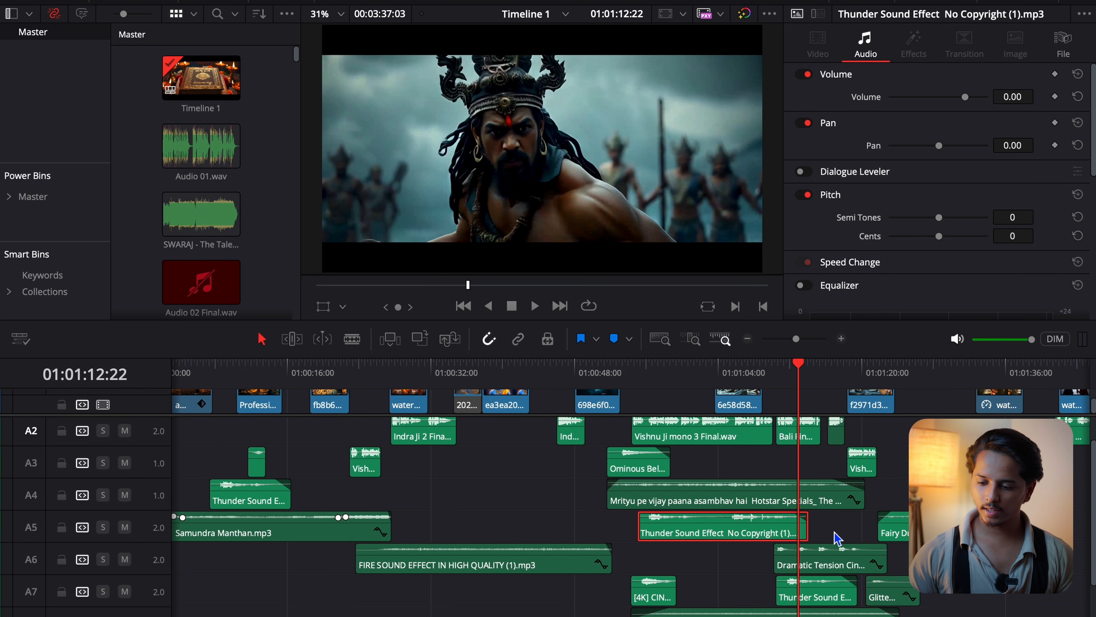
Step: Play on from the crowned warrior to the glowing golden pot shot, checking the layered sound effects on the lower audio tracks
key(space)
key(space)
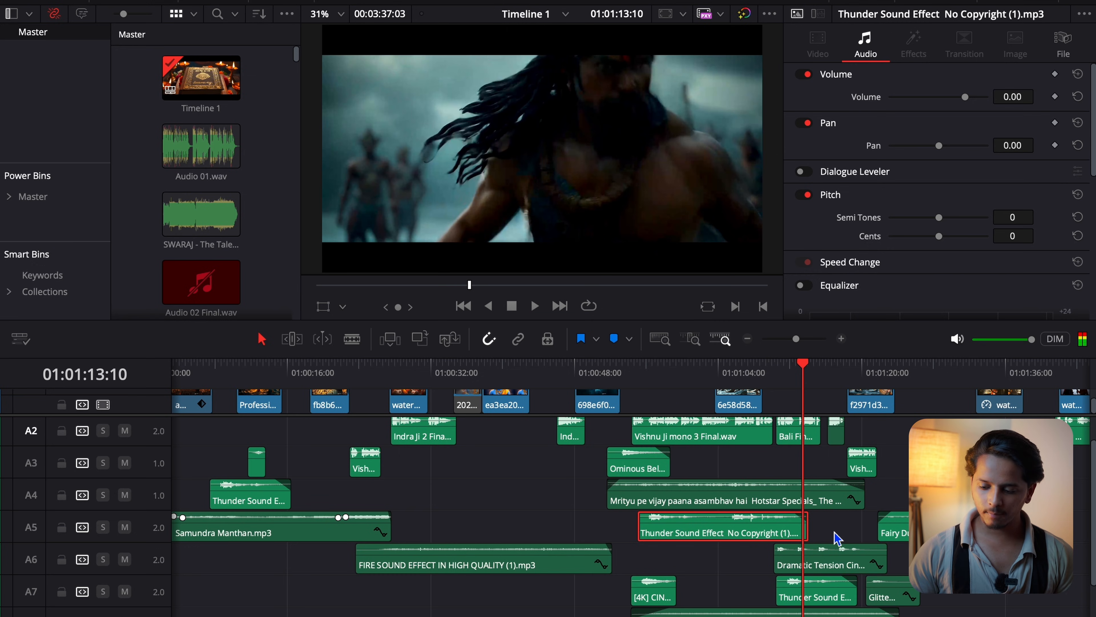
scroll(837, 539, down, 2)
scroll(730, 601, up, 3)
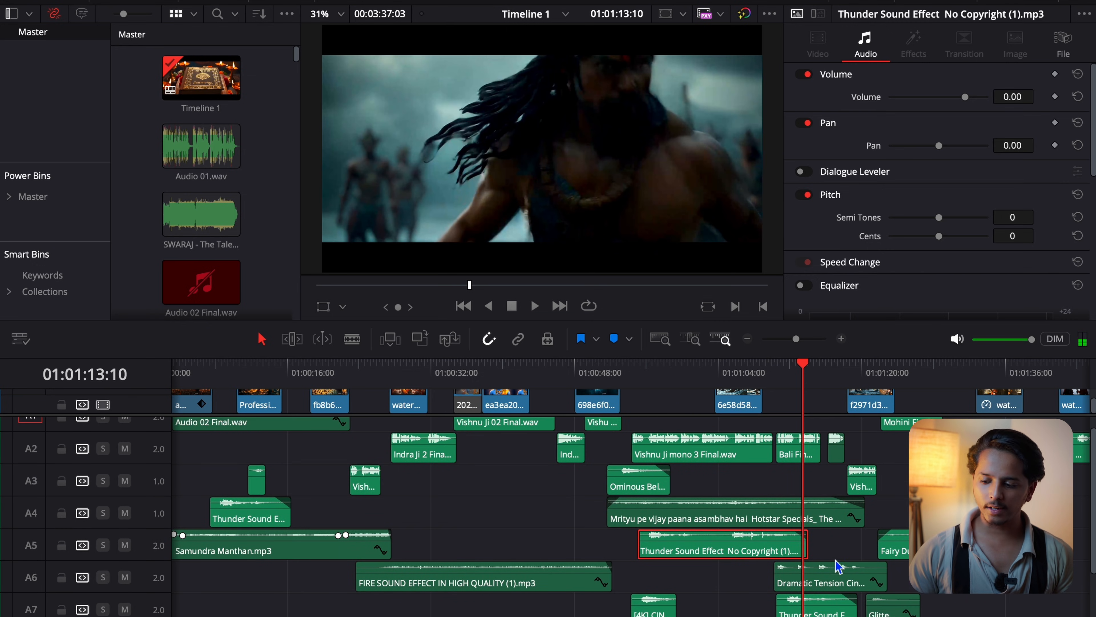
key(space)
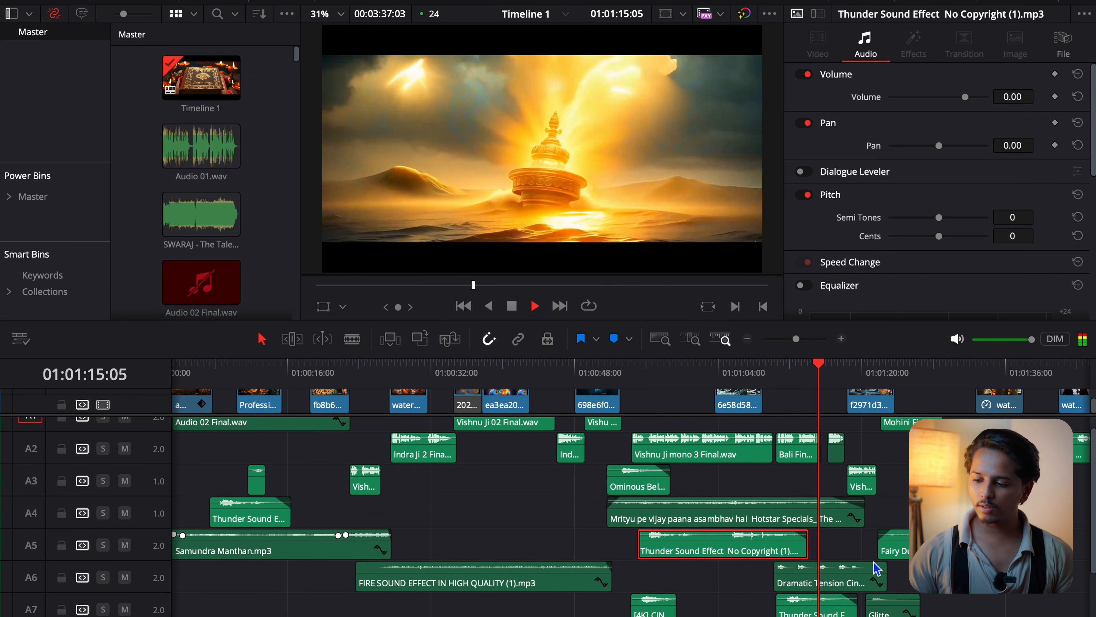
Step: Play on from the golden pot shot at 01:01:15 to the blue-skinned deity, checking the sound effects on tracks A7 to A9
key(space)
scroll(860, 575, down, 2)
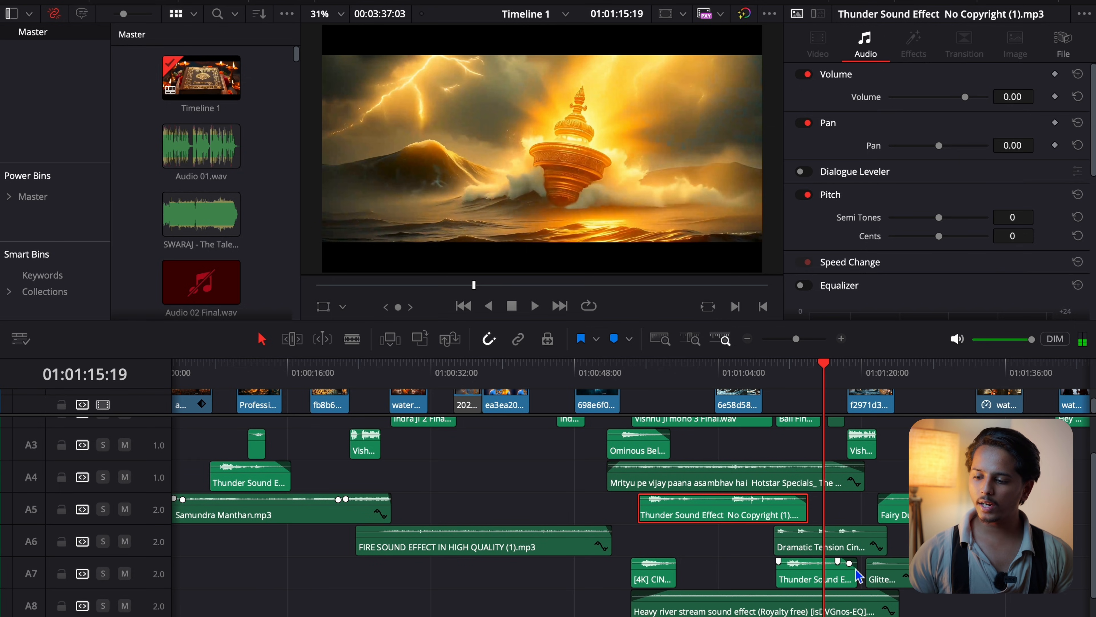
key(space)
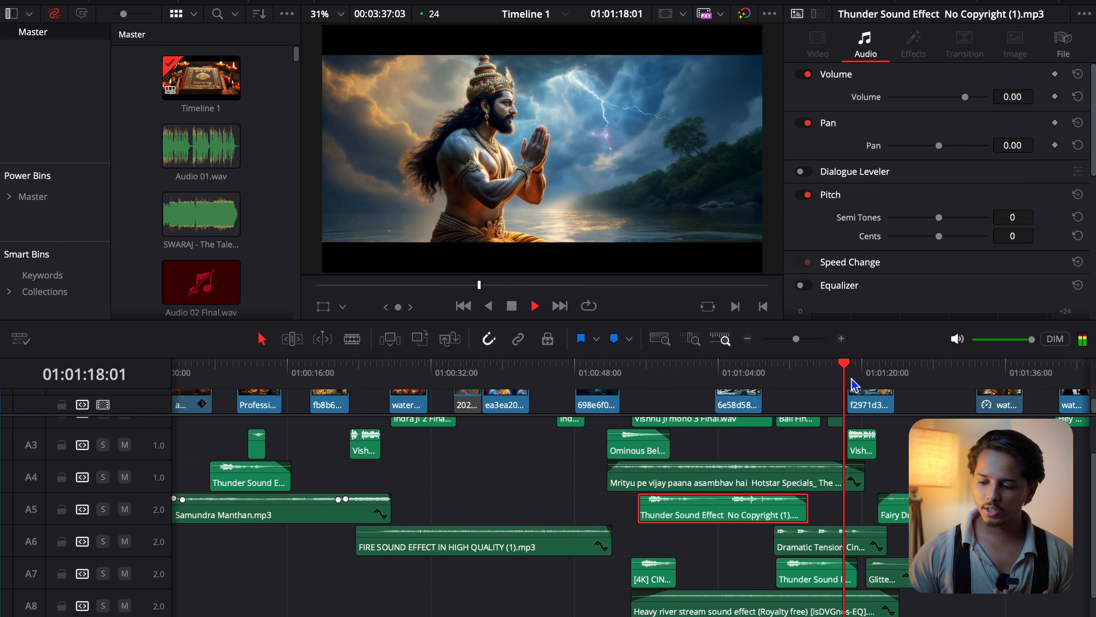
key(space)
scroll(905, 559, down, 3)
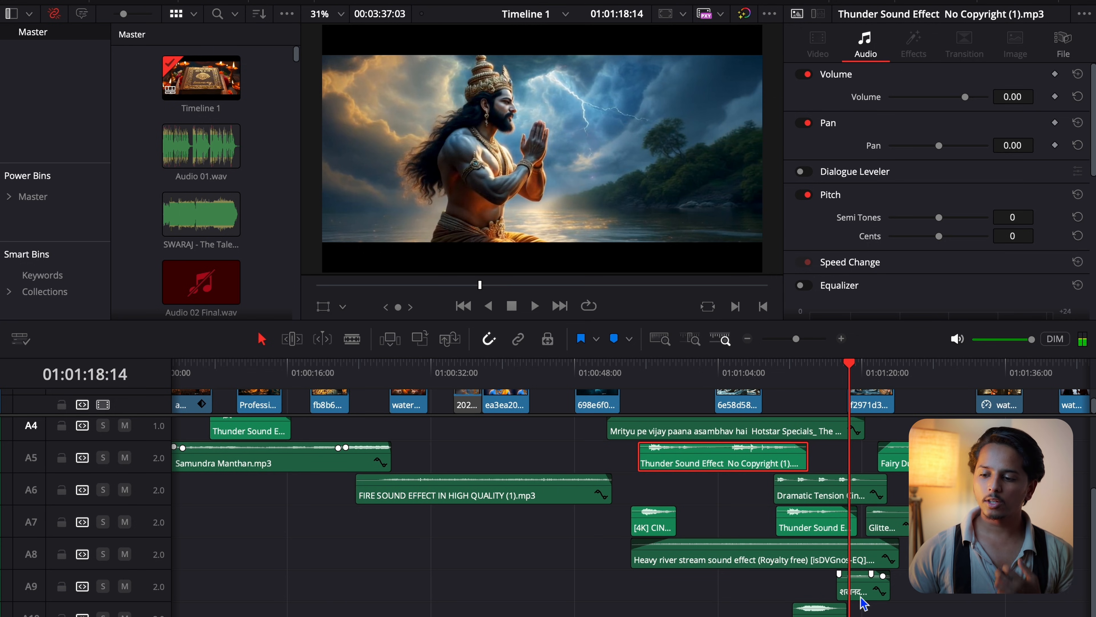
key(space)
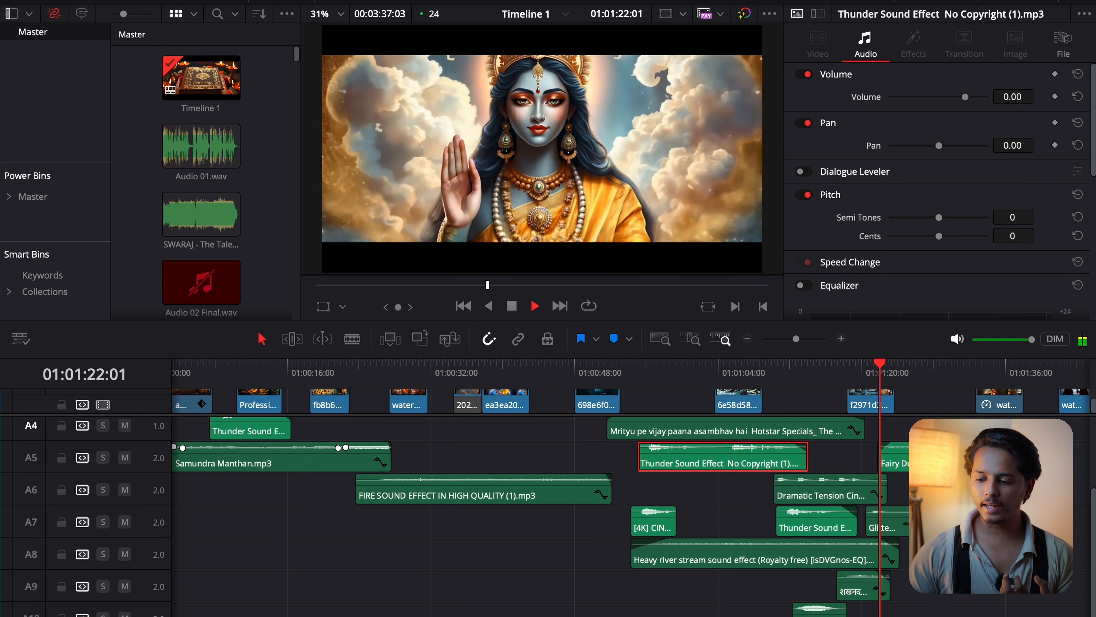
click(865, 379)
key(space)
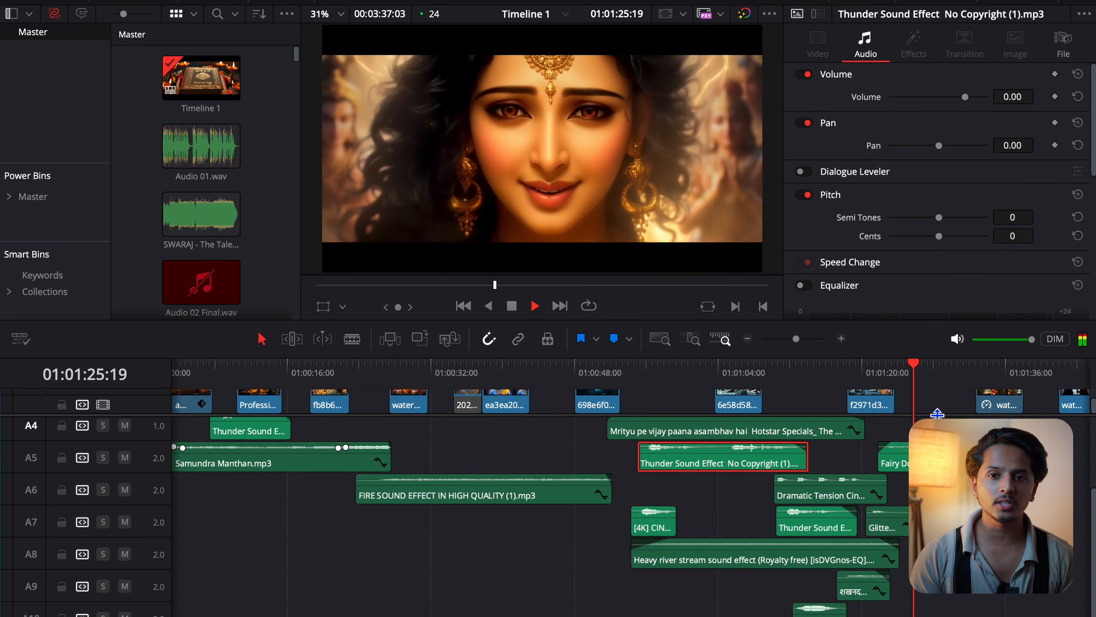
Step: Play the parchment-style montage from about 01:02:50, skipping ahead to about 01:03:01, with the whole timeline and its upper video tracks in view
scroll(937, 414, up, 2)
scroll(539, 475, up, 2)
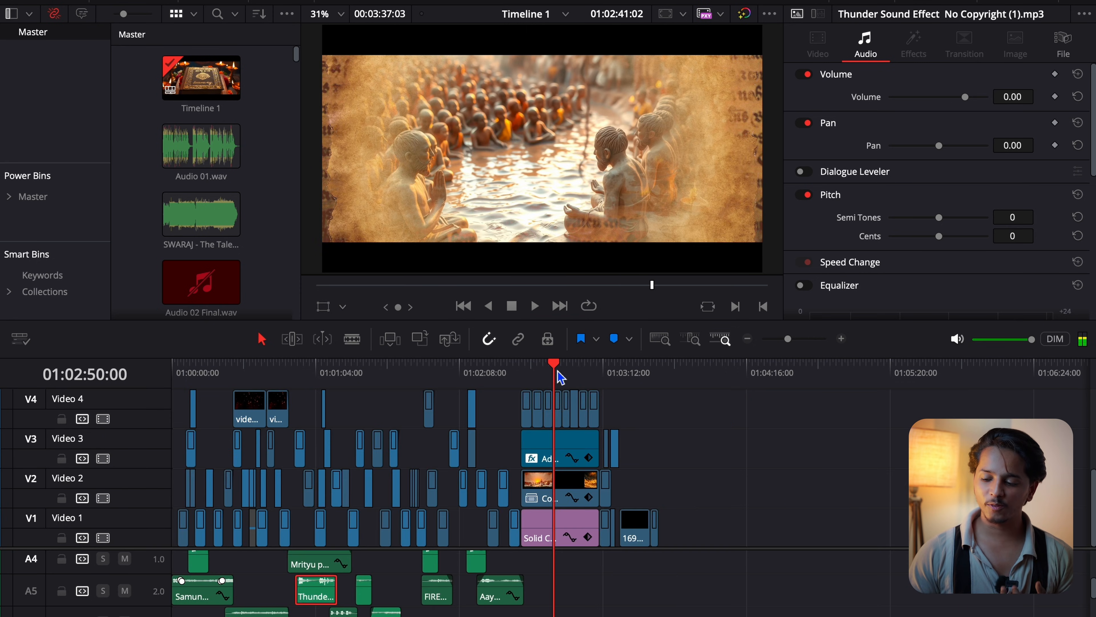
key(space)
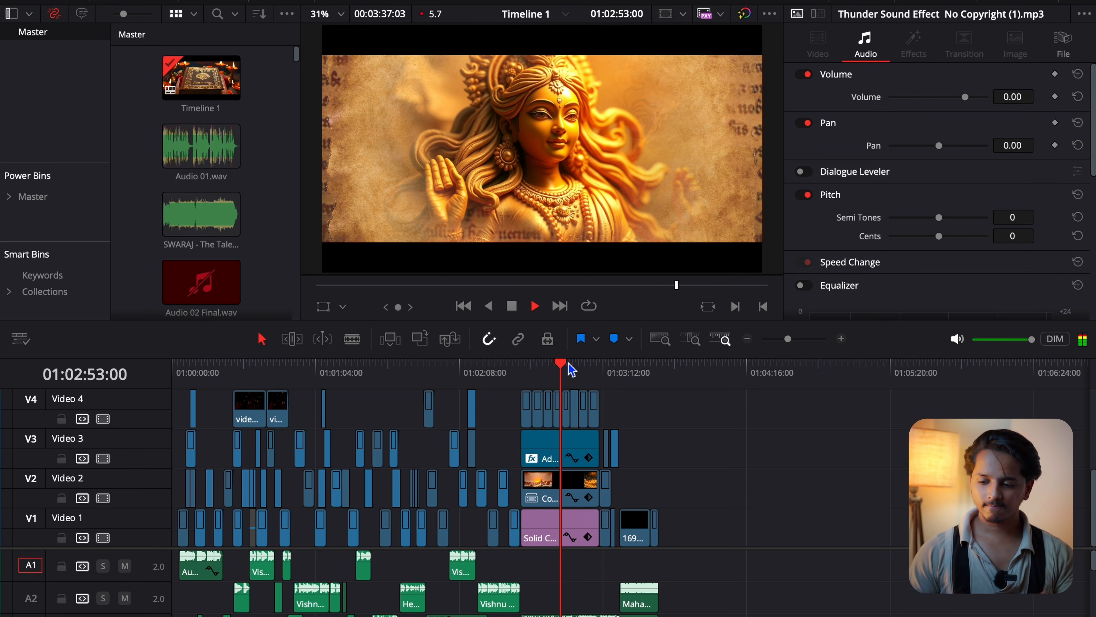
click(578, 368)
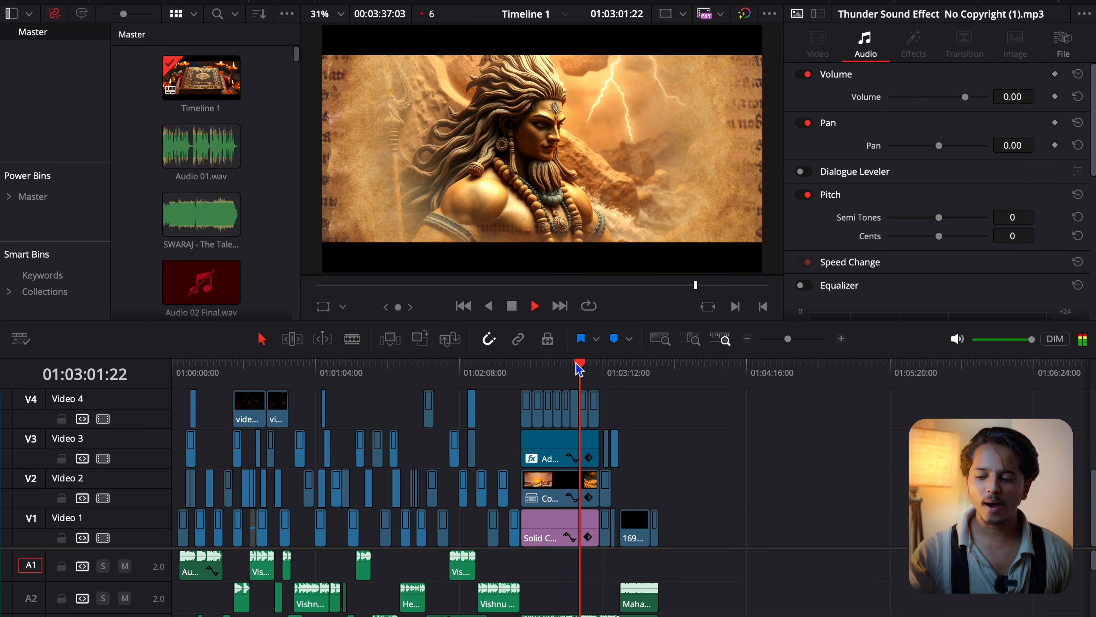
Step: Select the videoplayback (27).mp4 overlay on track V4 at about 01:00:48 and play the scene beneath it
click(279, 370)
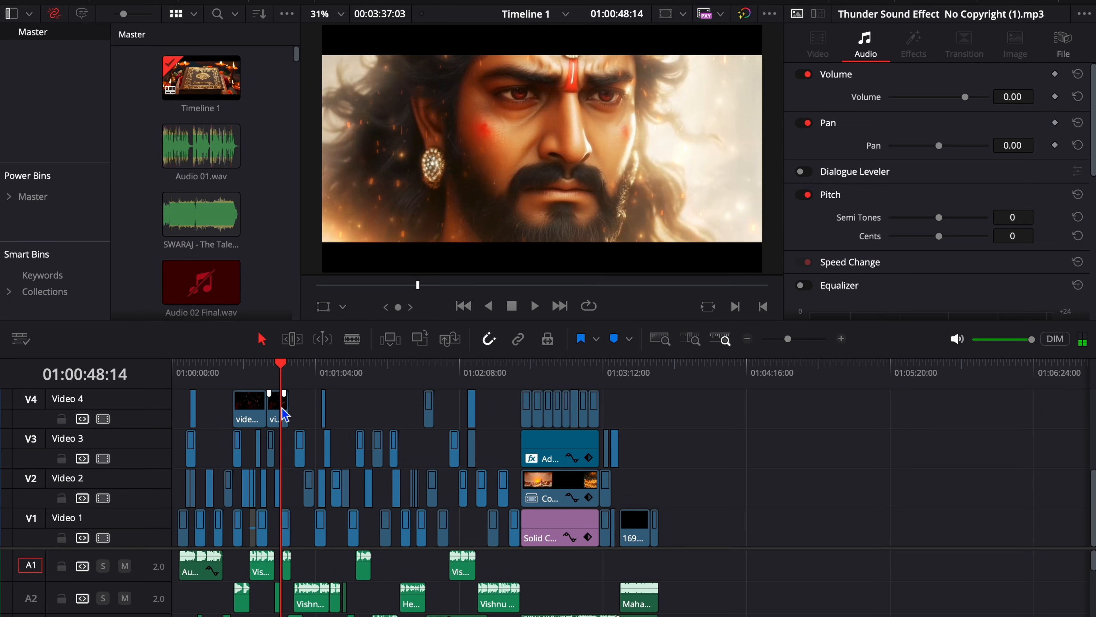
click(285, 415)
key(space)
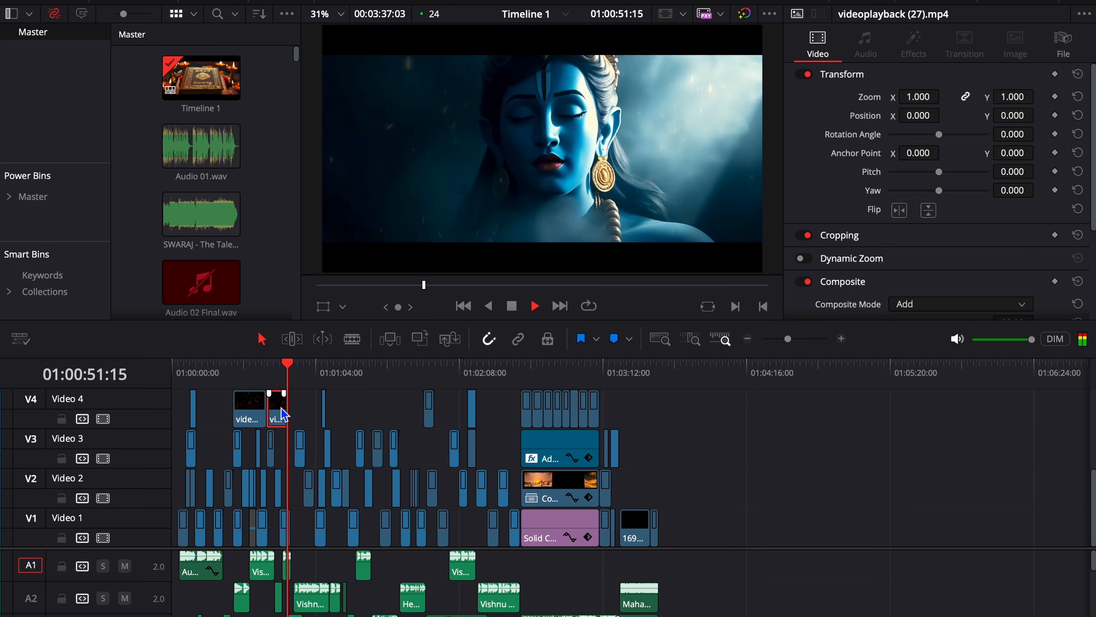
Step: Play the throne scene from about 01:00:31 and the blue-faced deity close-up to review the overlays on track V4
click(244, 376)
key(space)
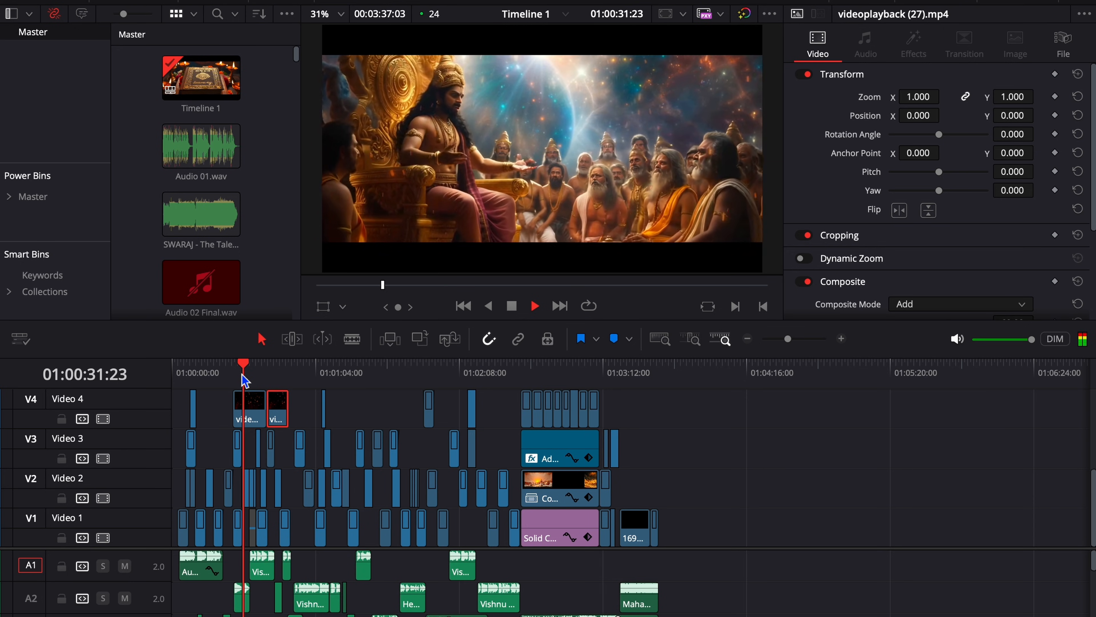
key(space)
scroll(264, 413, up, 3)
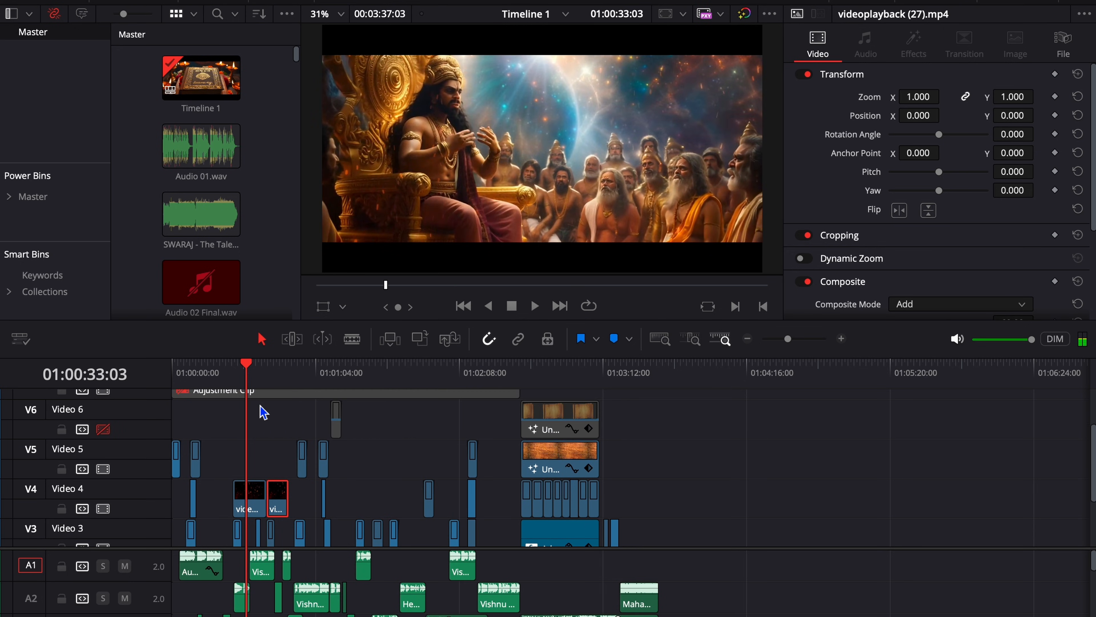
key(space)
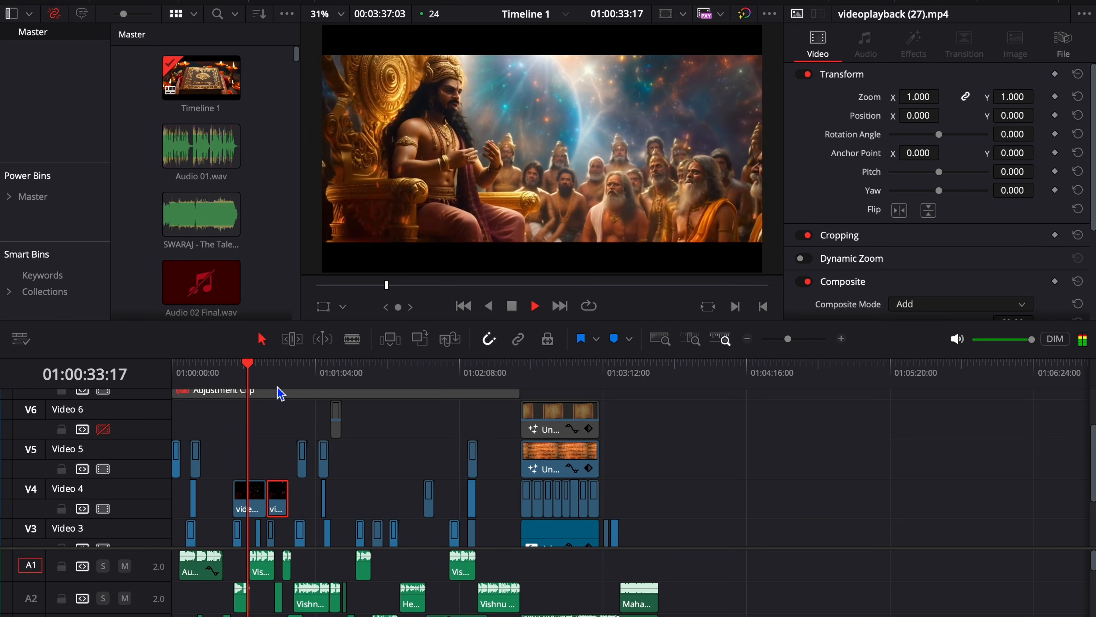
click(270, 373)
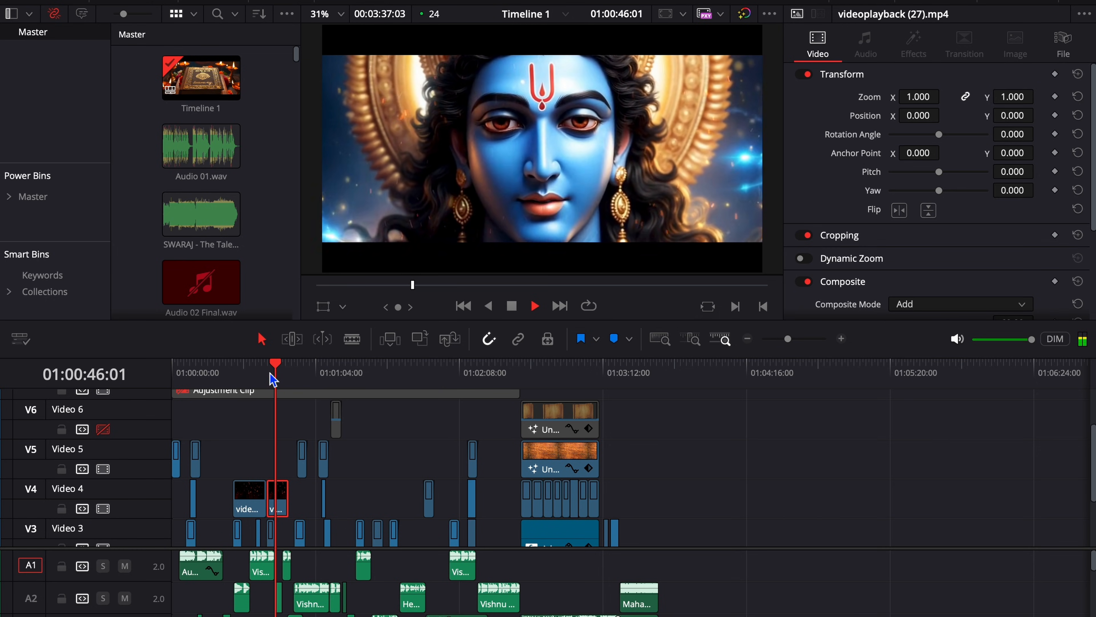
key(space)
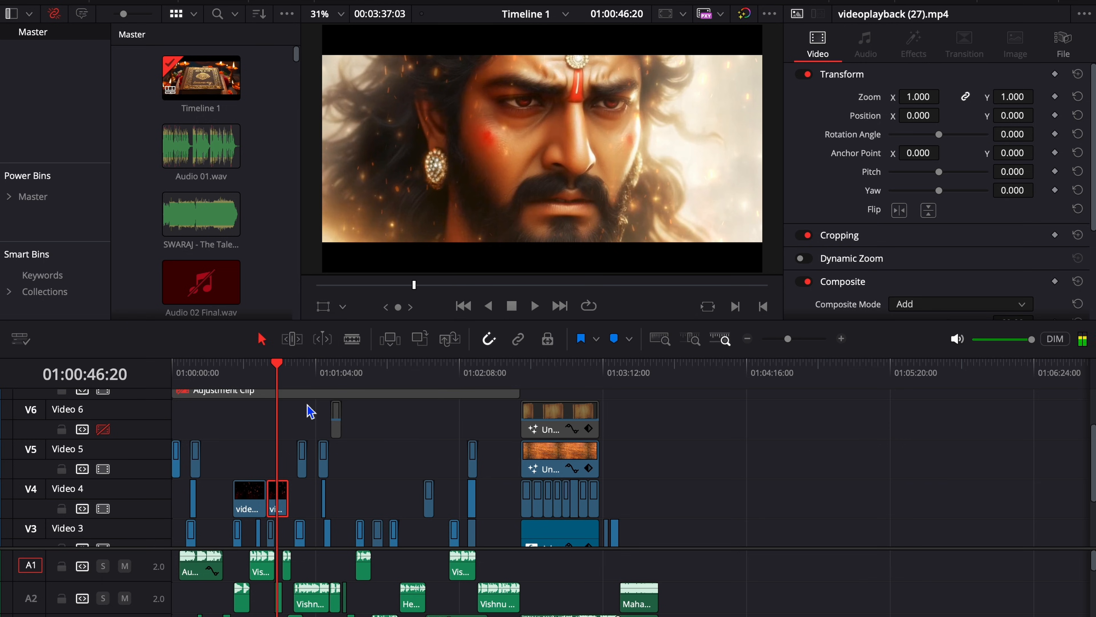
Step: Play the glowing cloud scene around 01:00:56 and select the Dark Clouds Thunderstorm overlay on track V5 to inspect its settings
scroll(311, 411, down, 1)
click(298, 372)
key(space)
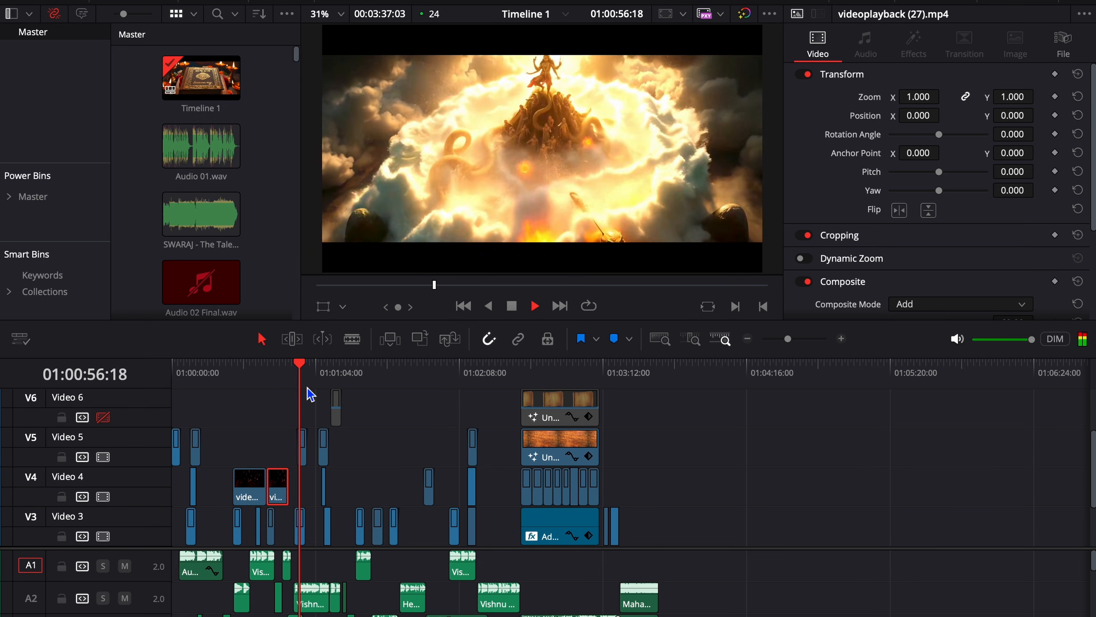
click(307, 445)
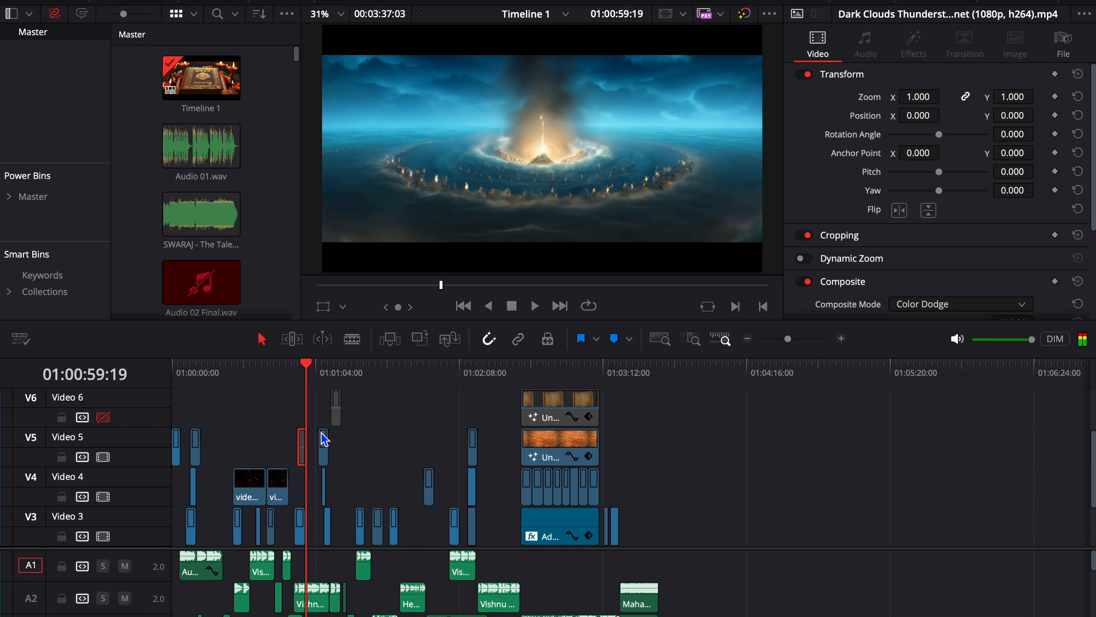
Step: Select the second Dark Clouds Thunderstorm overlay on track V5 and replay the sea battle scenes from about 01:01:03
click(320, 376)
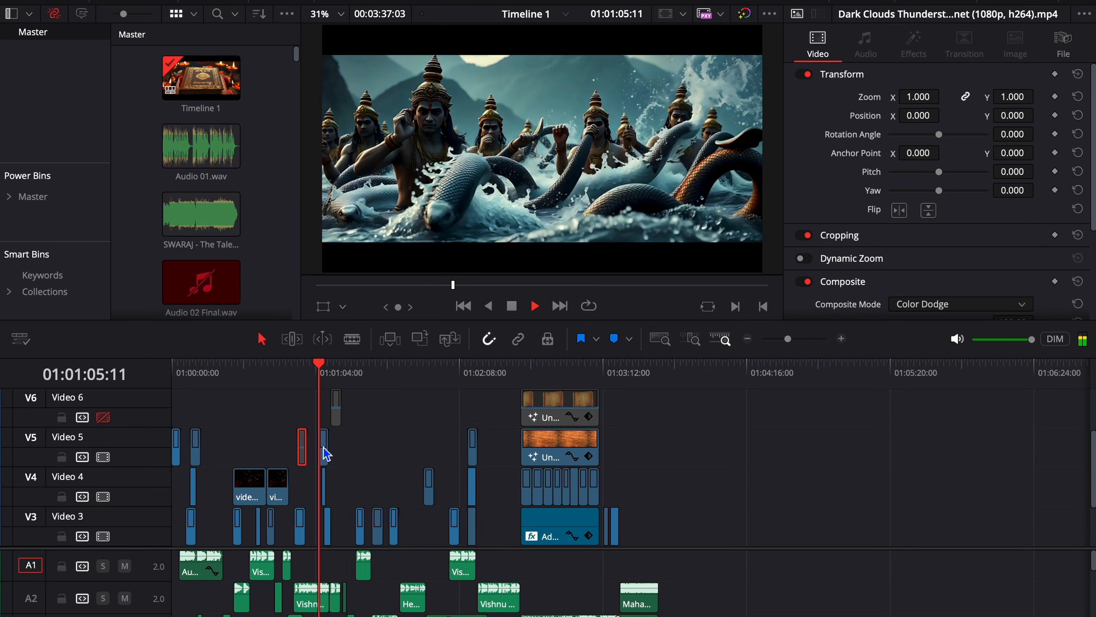
click(327, 454)
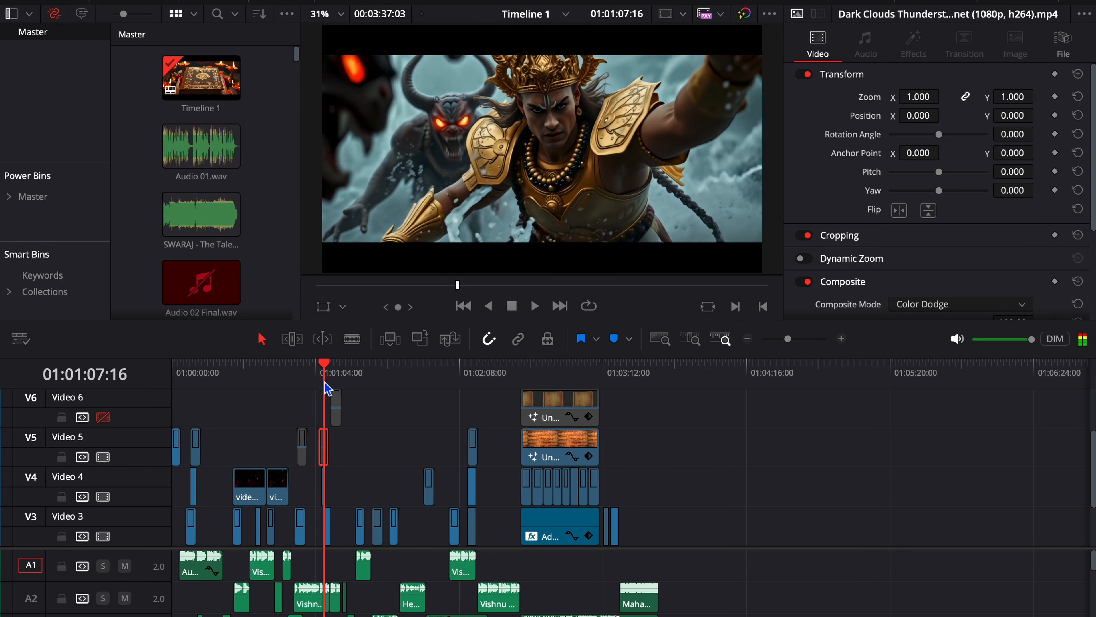
click(316, 375)
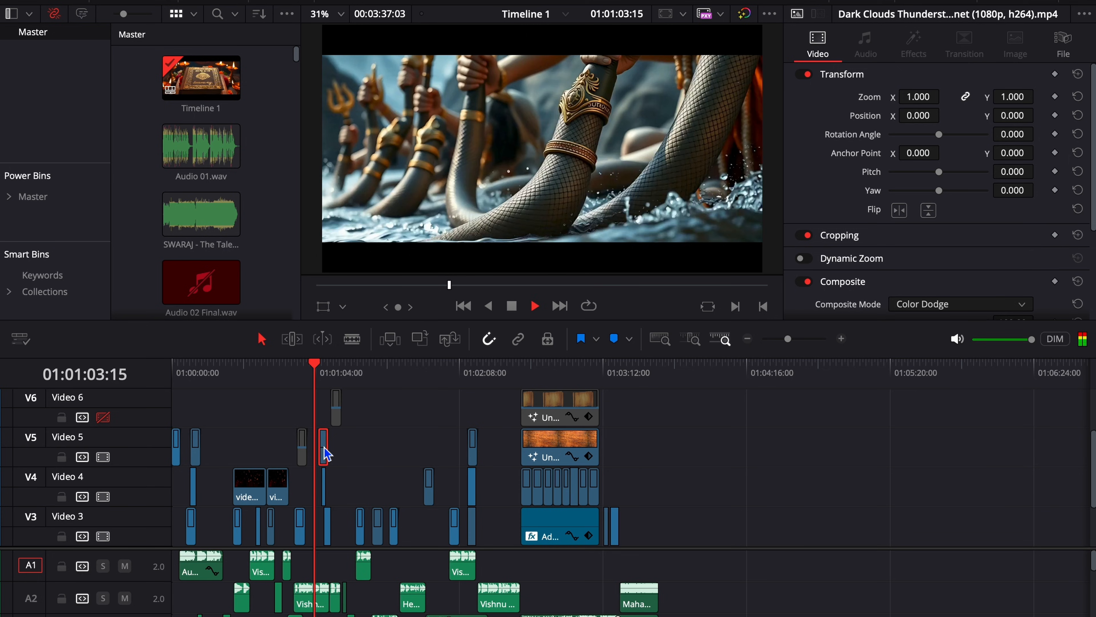
key(space)
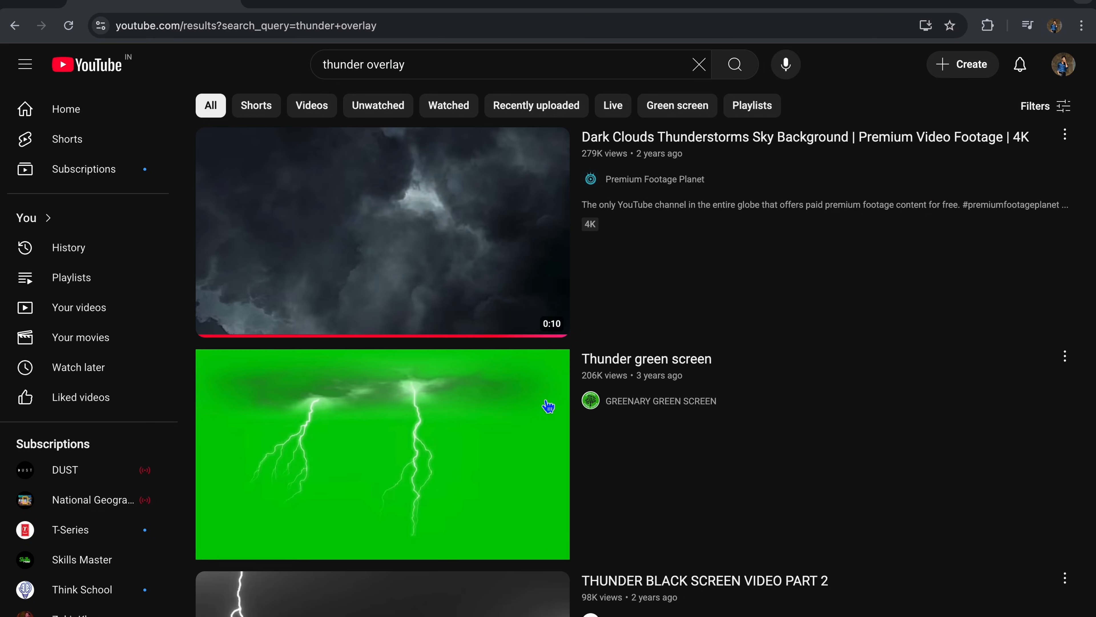
Step: Browse the YouTube search results for "thunder overlay" to examine the available lightning and storm footage
scroll(587, 509, down, 10)
scroll(593, 493, up, 10)
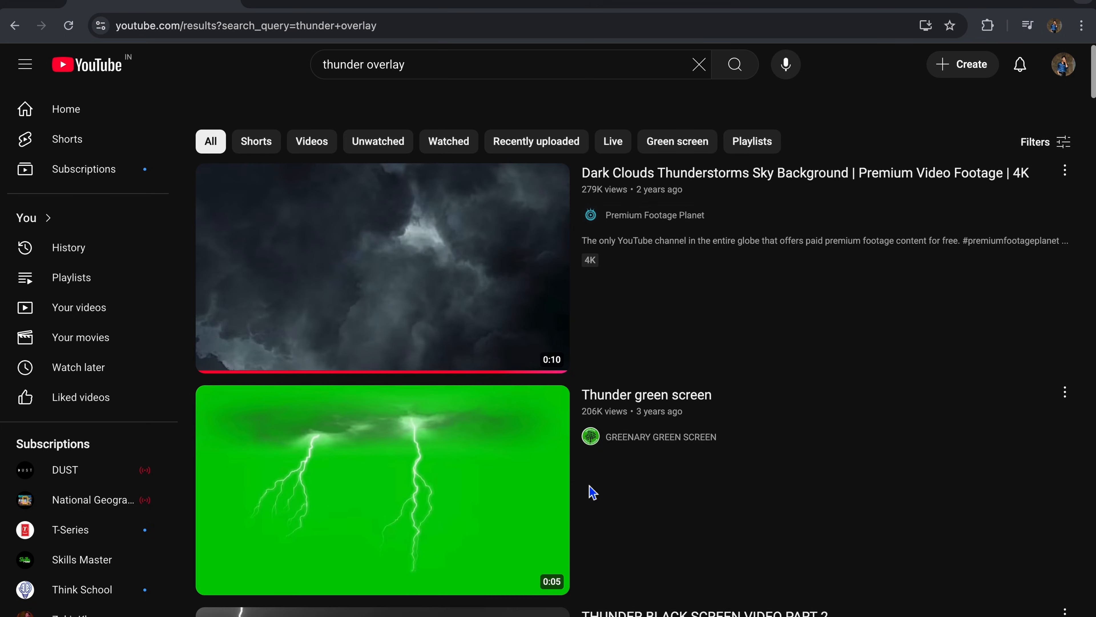
scroll(593, 492, down, 1)
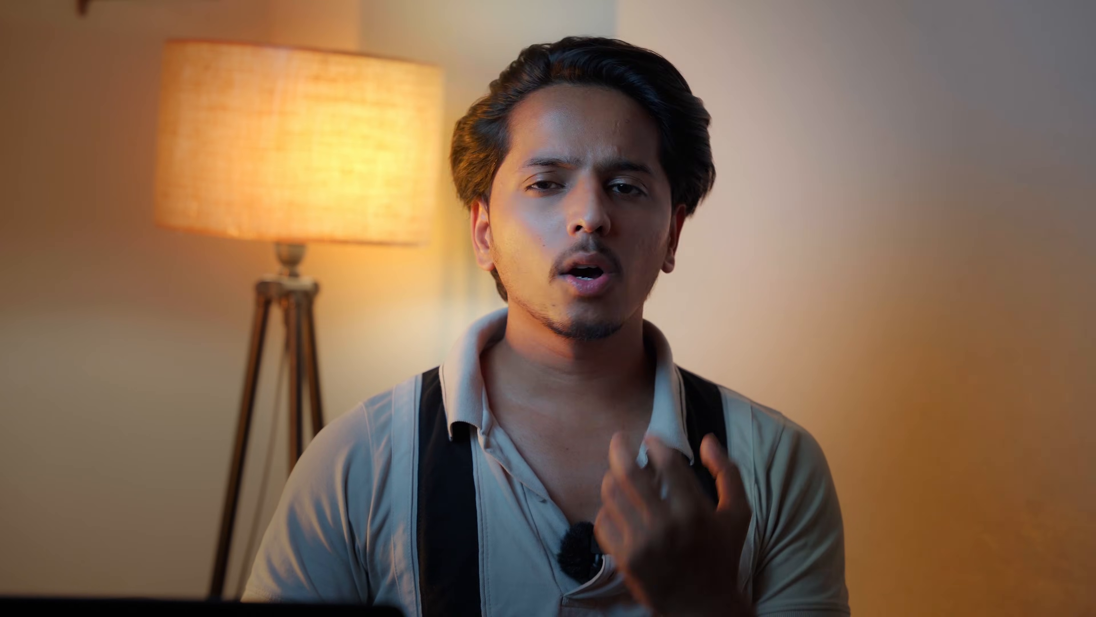